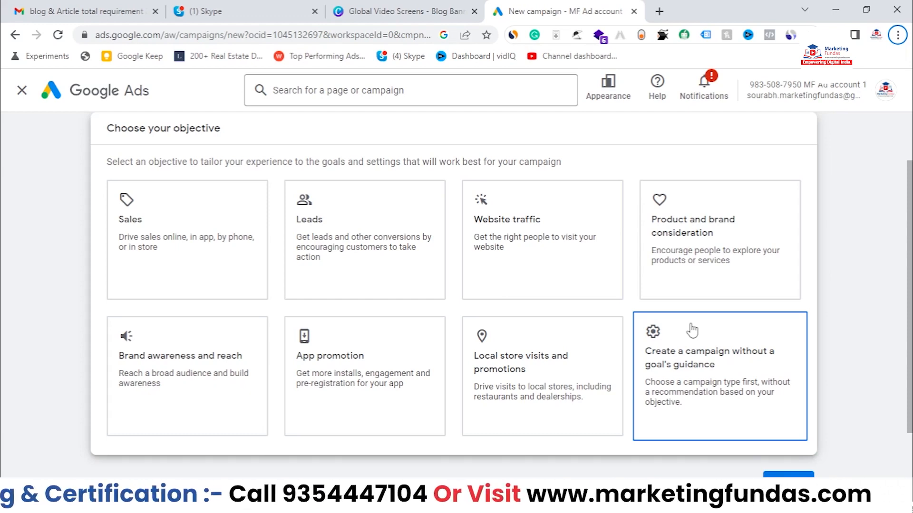
# Choose to create a campaign without a goal's guidance and select Performance Max as the campaign type.
pyautogui.click(692, 330)
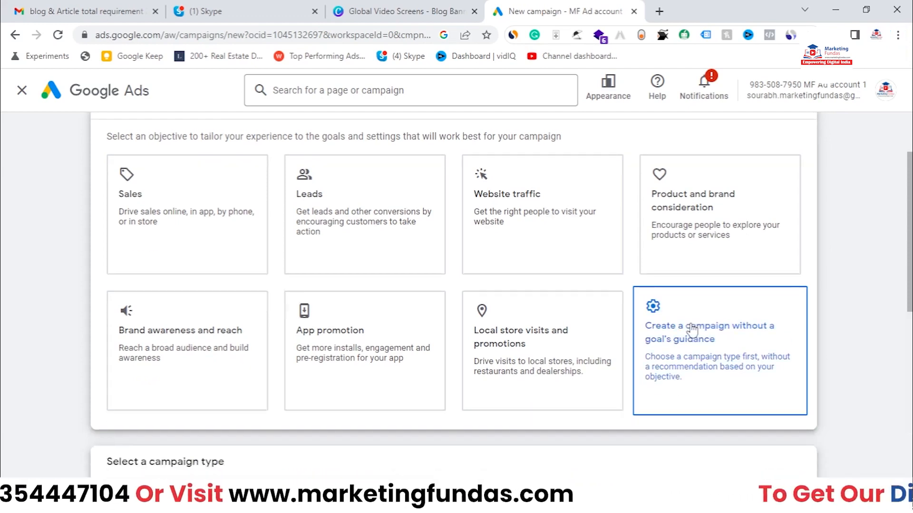
pyautogui.click(357, 281)
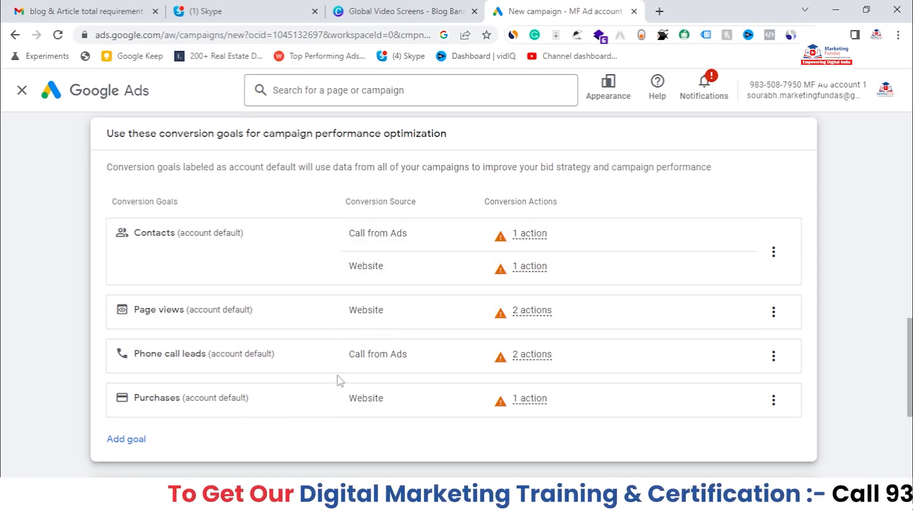
# Remove the Contacts, Page views and Phone call leads conversion goals from the campaign, leaving only Purchases.
pyautogui.click(777, 256)
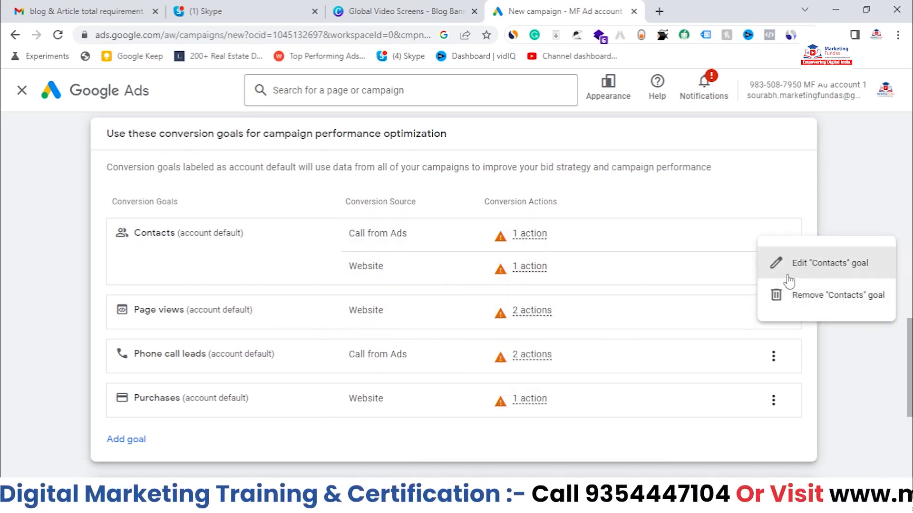
pyautogui.click(805, 296)
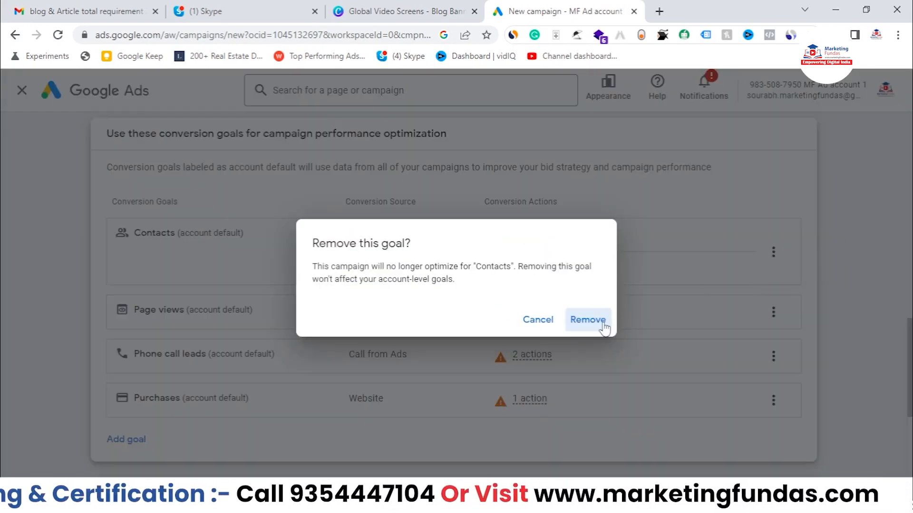
pyautogui.click(588, 319)
pyautogui.click(773, 252)
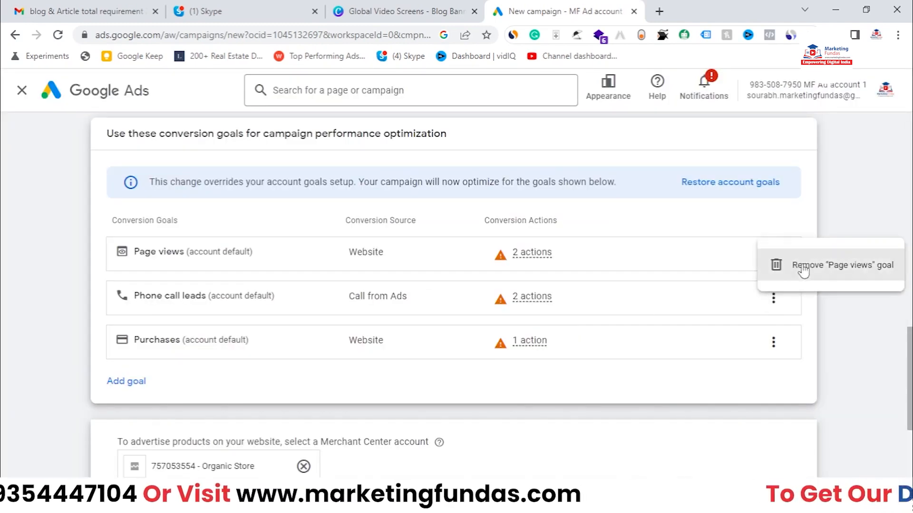
pyautogui.click(803, 270)
pyautogui.click(589, 319)
pyautogui.click(773, 255)
pyautogui.click(795, 262)
pyautogui.click(588, 319)
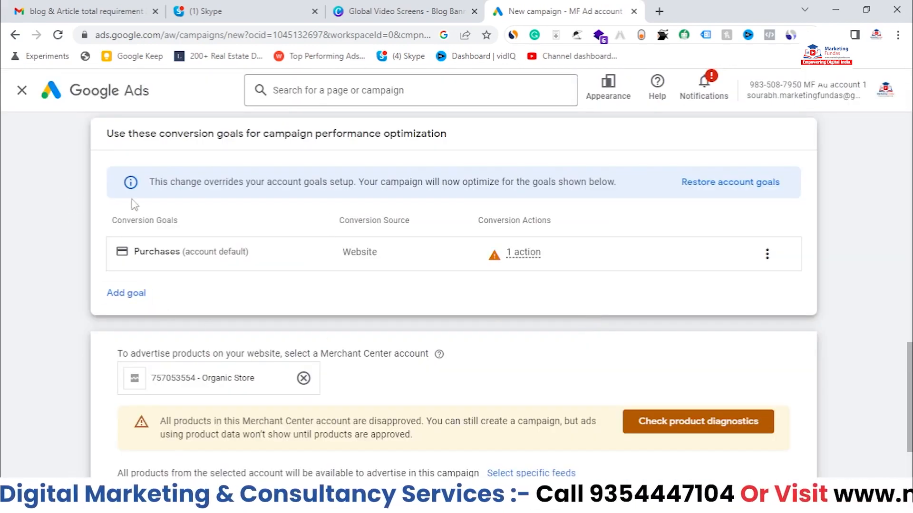
# Remove the Organic Store Merchant Center account from the campaign and continue to the campaign name.
pyautogui.scroll(2, 71, 204)
pyautogui.scroll(-3, 33, 298)
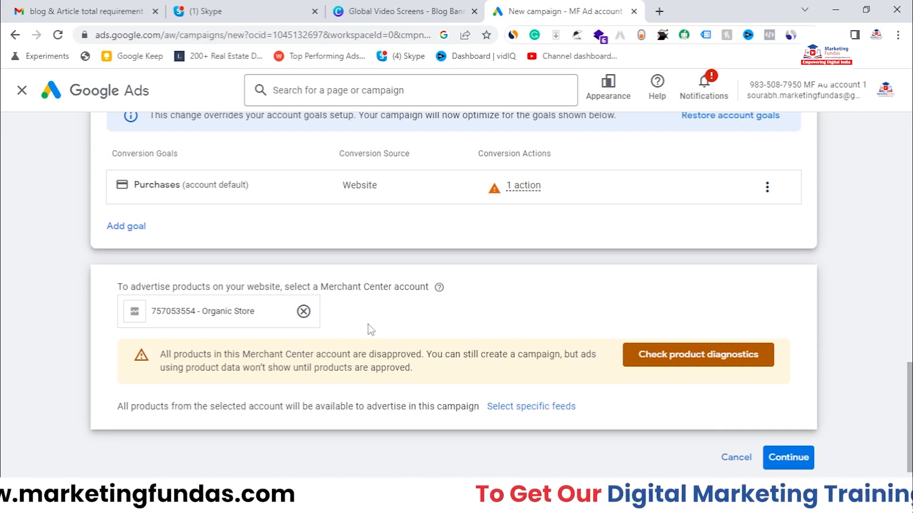
pyautogui.click(305, 316)
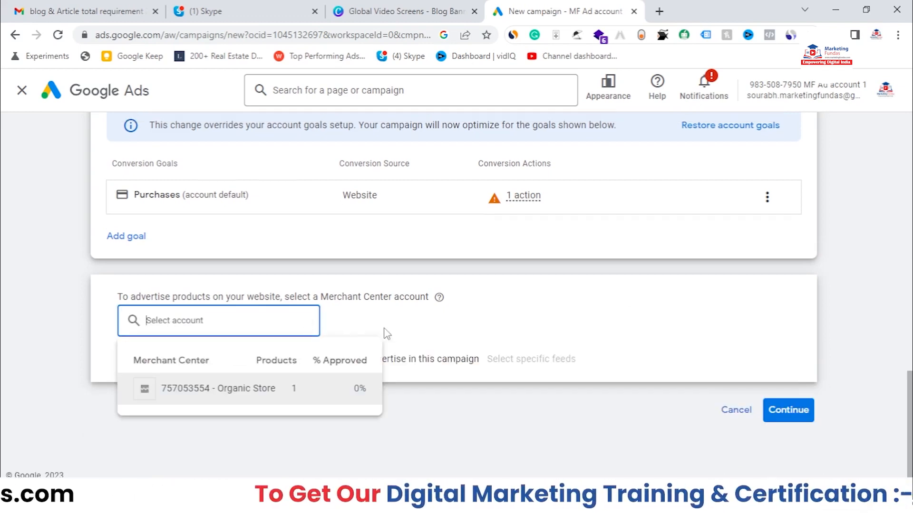
pyautogui.click(508, 435)
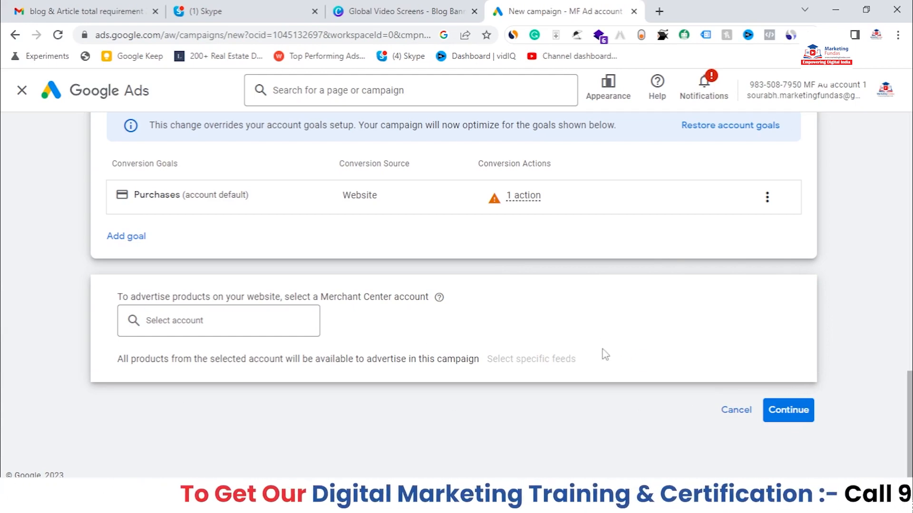
pyautogui.scroll(1, 244, 297)
pyautogui.scroll(-1, 760, 439)
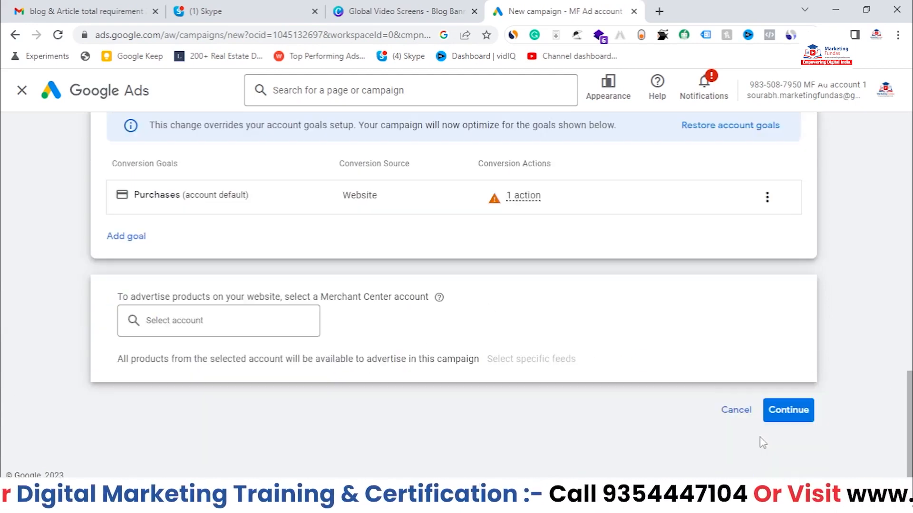
pyautogui.click(775, 407)
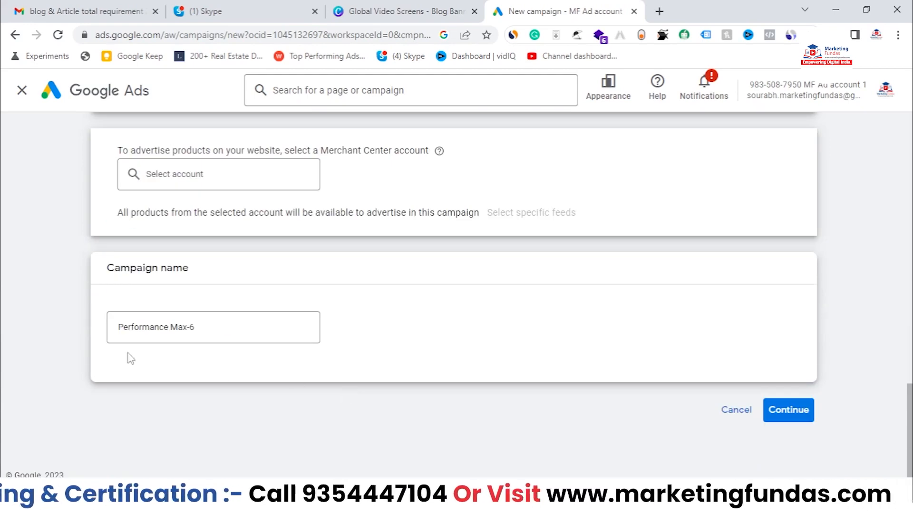
# Keep the campaign name Performance Max-6 and start a new campaign instead of finishing a saved draft.
pyautogui.moveTo(226, 328); pyautogui.dragTo(97, 334)
pyautogui.click(523, 337)
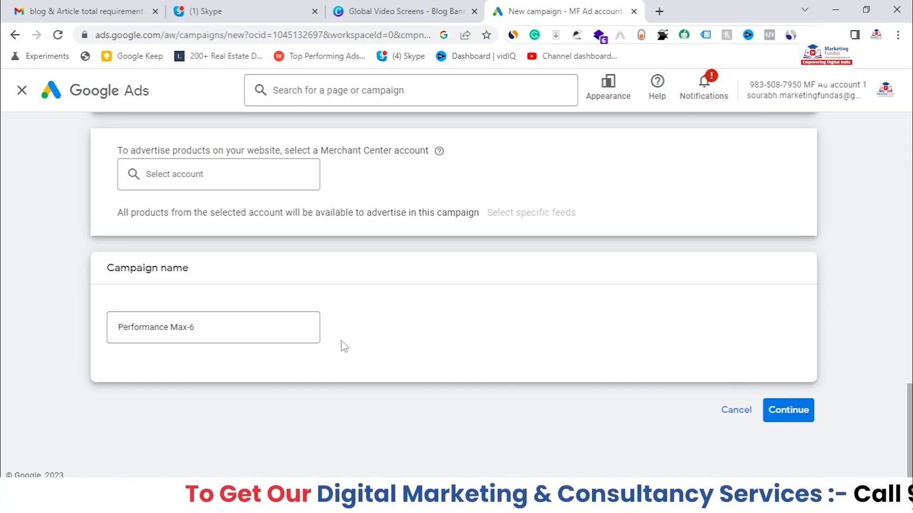
pyautogui.click(806, 403)
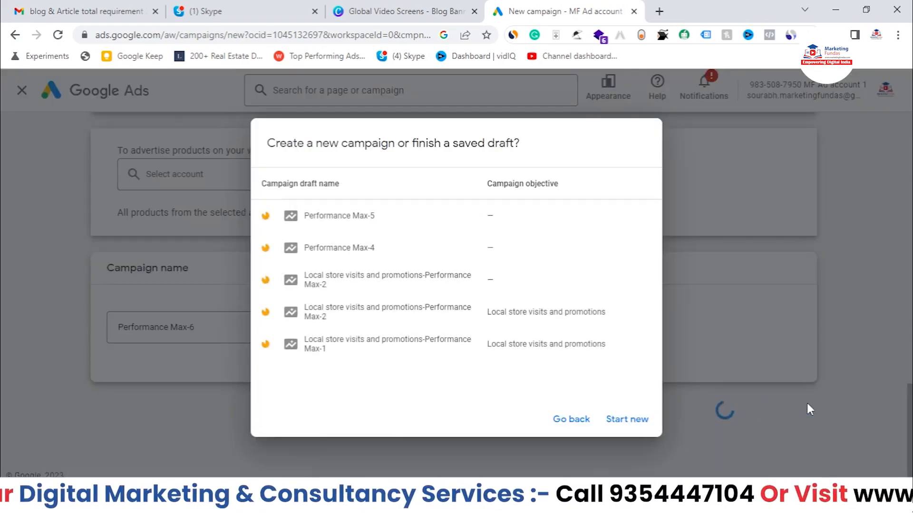
pyautogui.click(632, 420)
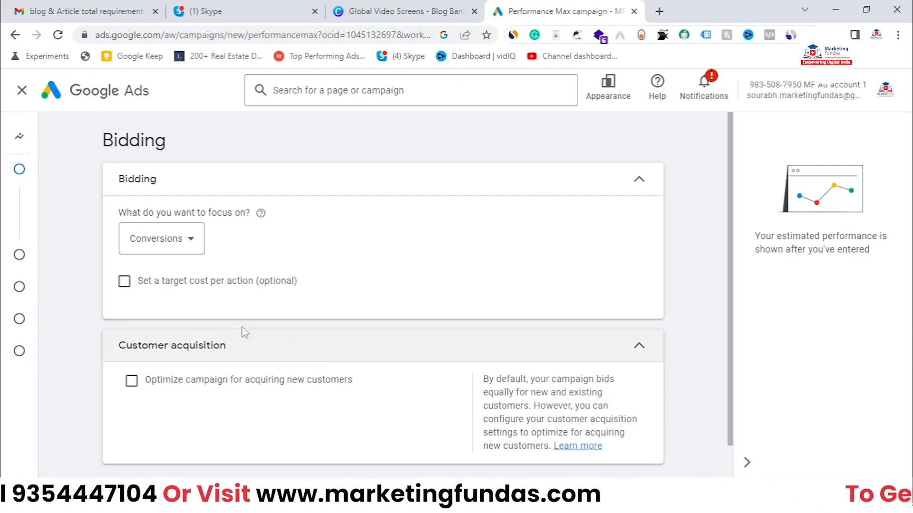
# Keep Conversions as the bidding focus after viewing the available focus options.
pyautogui.moveTo(8, 195)
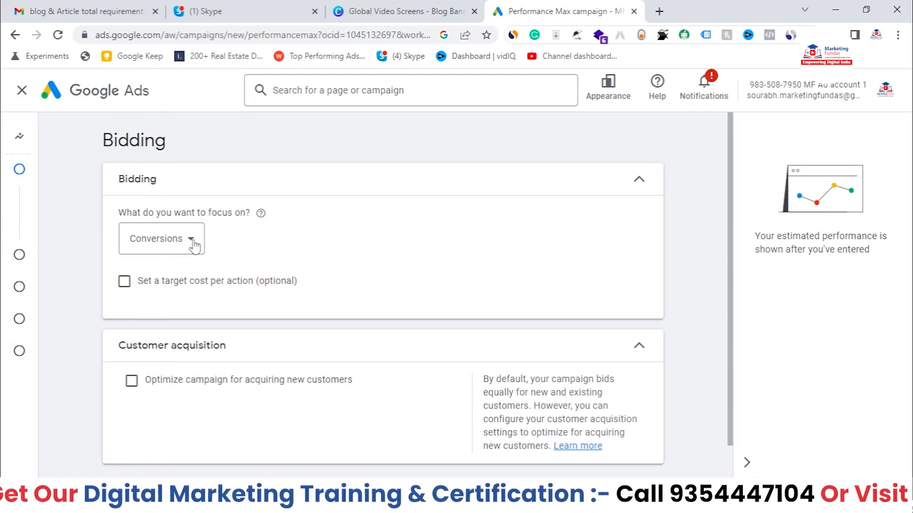
pyautogui.click(162, 240)
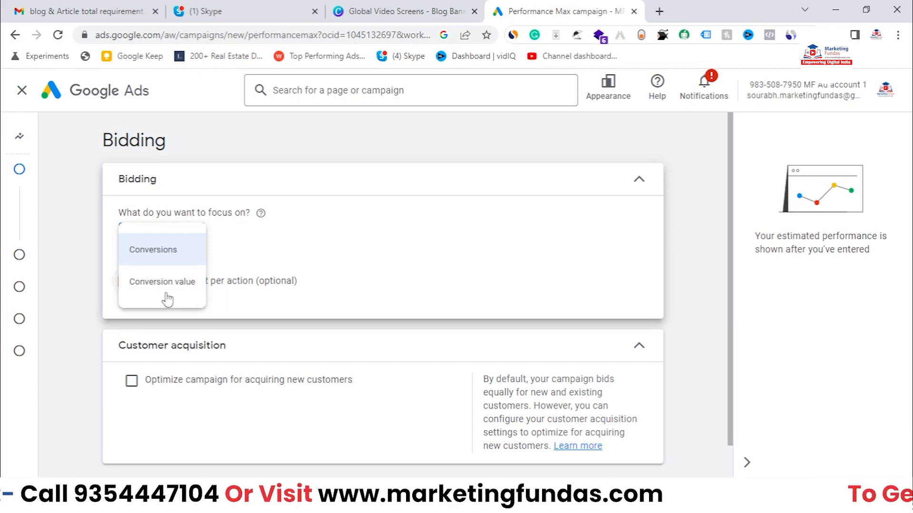
pyautogui.click(163, 251)
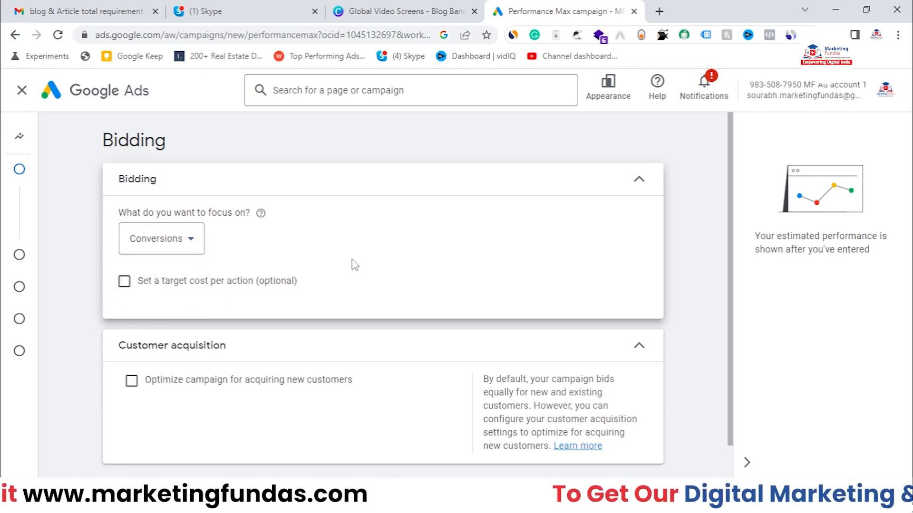
# Enable a target cost per action for the bidding and set the target CPA to ₹10.
pyautogui.scroll(-1, 366, 263)
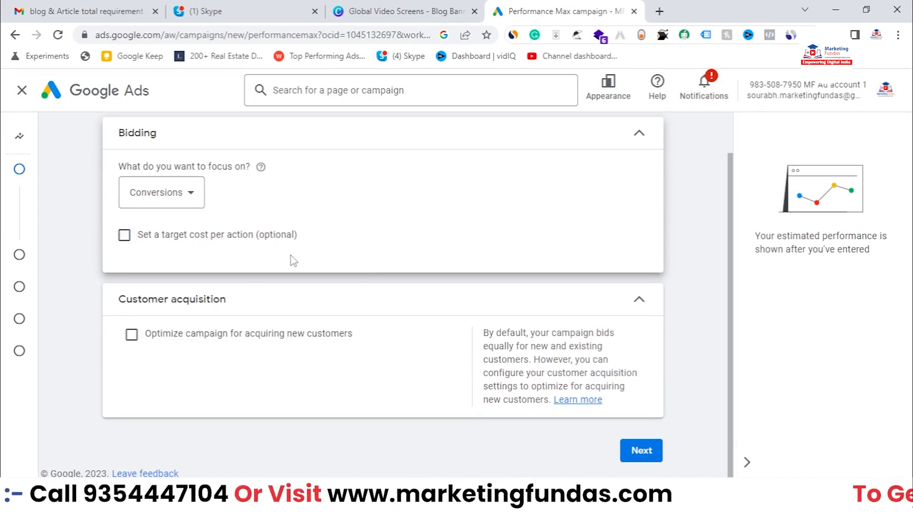
pyautogui.click(125, 235)
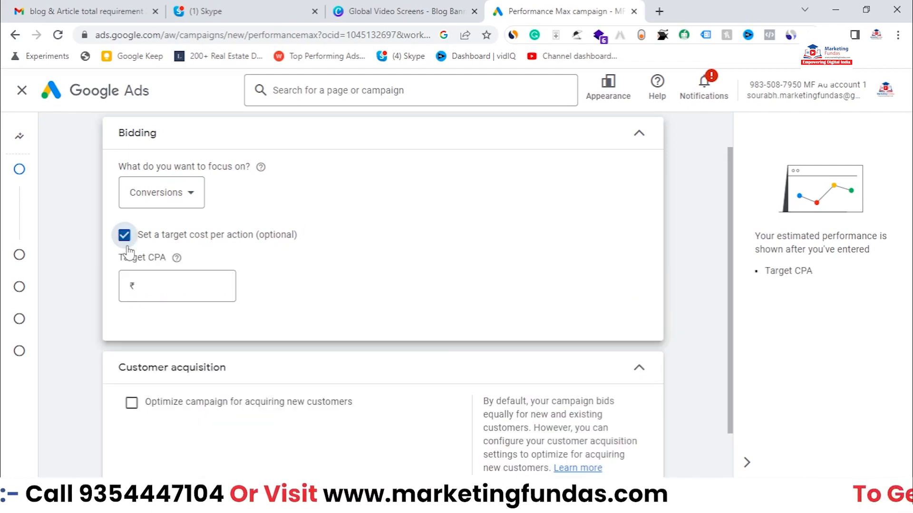
pyautogui.click(166, 287)
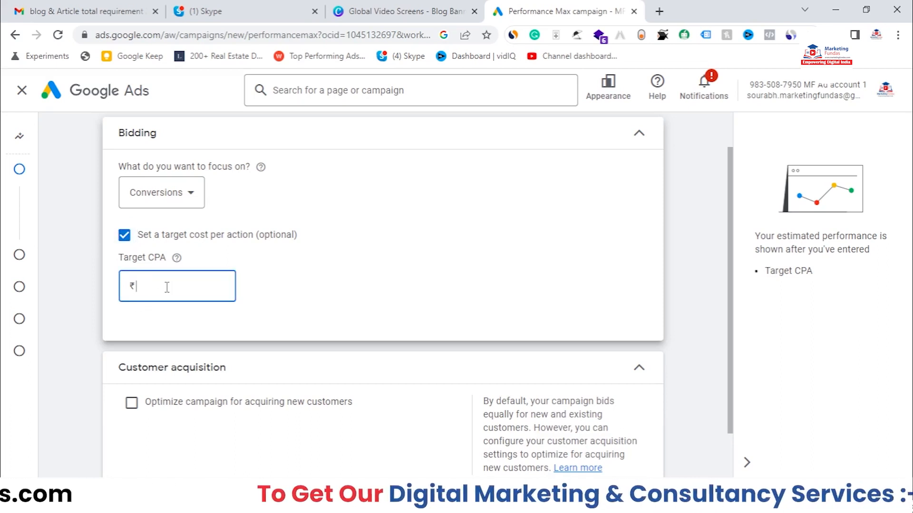
pyautogui.write('10')
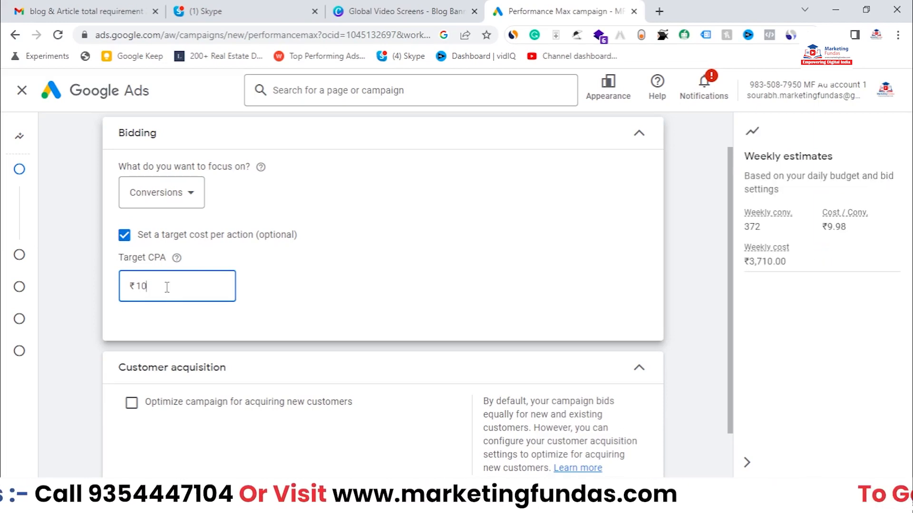
pyautogui.press('BackSpace')
pyautogui.press('BackSpace')
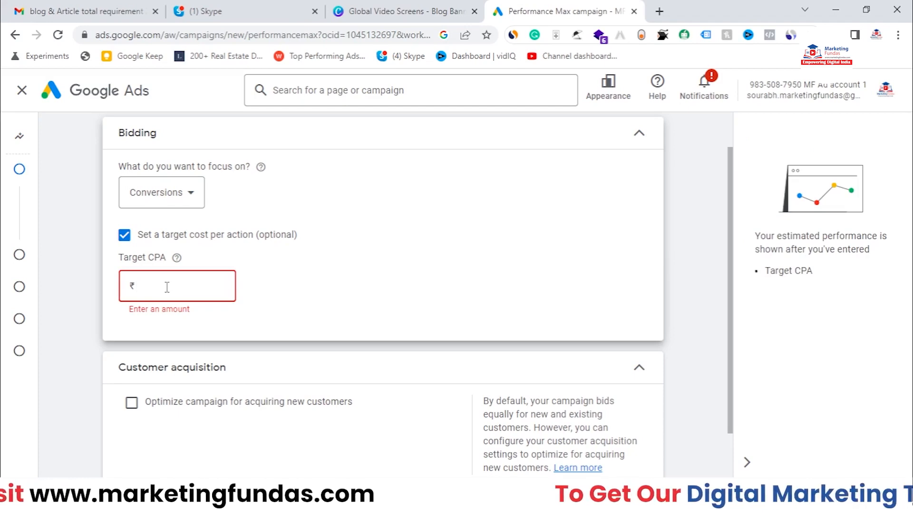
pyautogui.write('10')
pyautogui.click(326, 291)
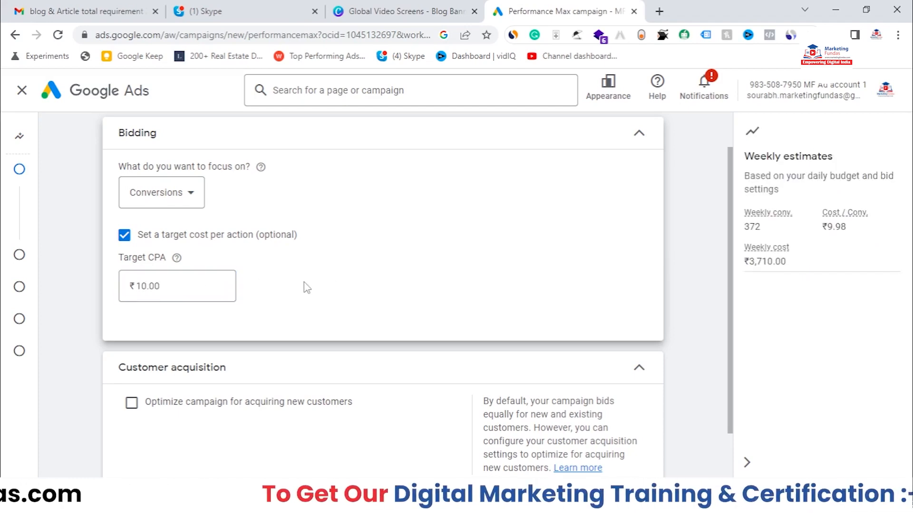
# Optimize the campaign for acquiring new customers, keep bidding higher for new customers than existing ones, and proceed to the campaign settings.
pyautogui.scroll(-2, 374, 264)
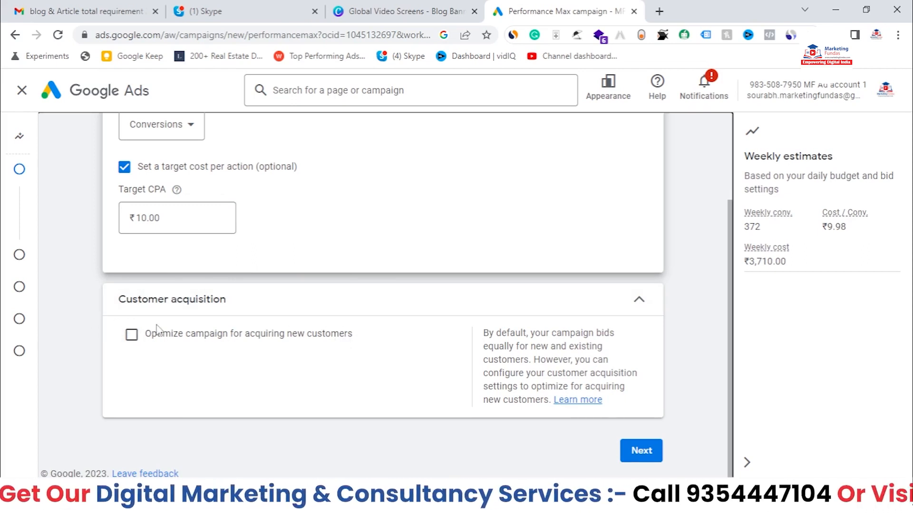
pyautogui.click(133, 342)
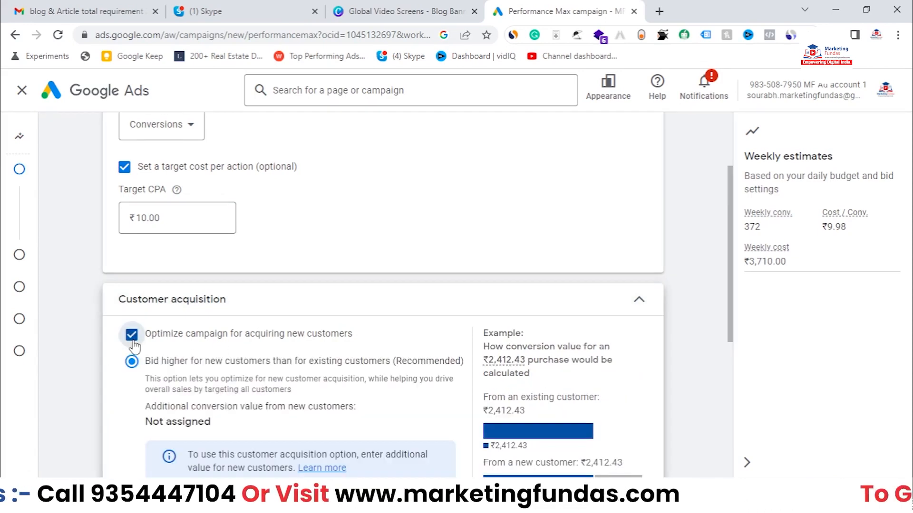
pyautogui.scroll(-1, 153, 302)
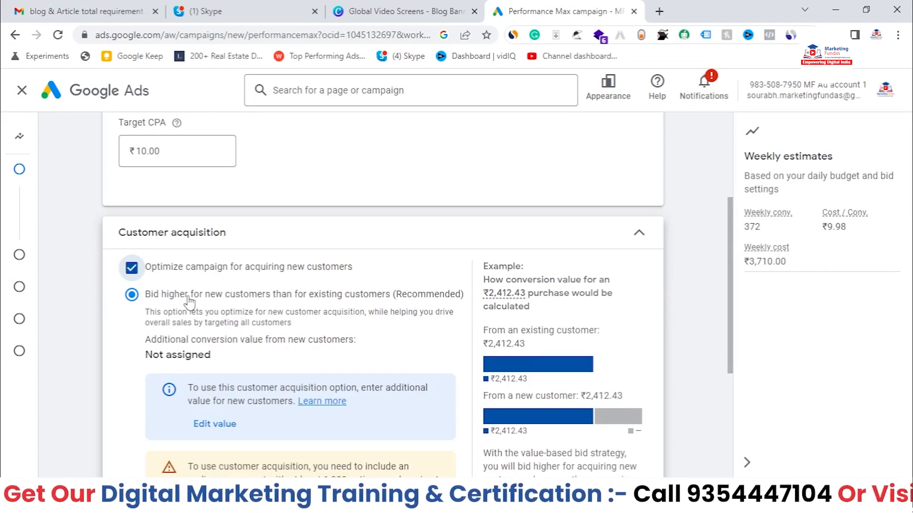
pyautogui.scroll(-1, 209, 317)
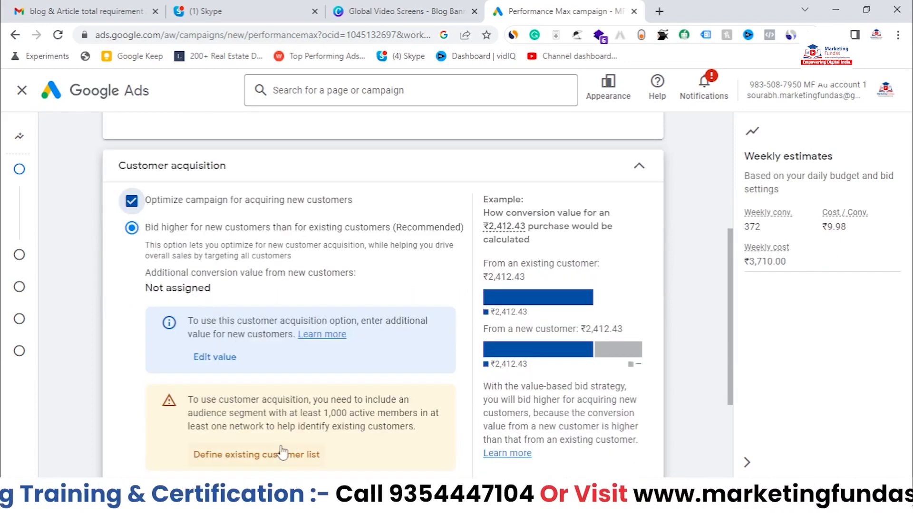
pyautogui.scroll(-1, 280, 449)
pyautogui.scroll(-1, 284, 441)
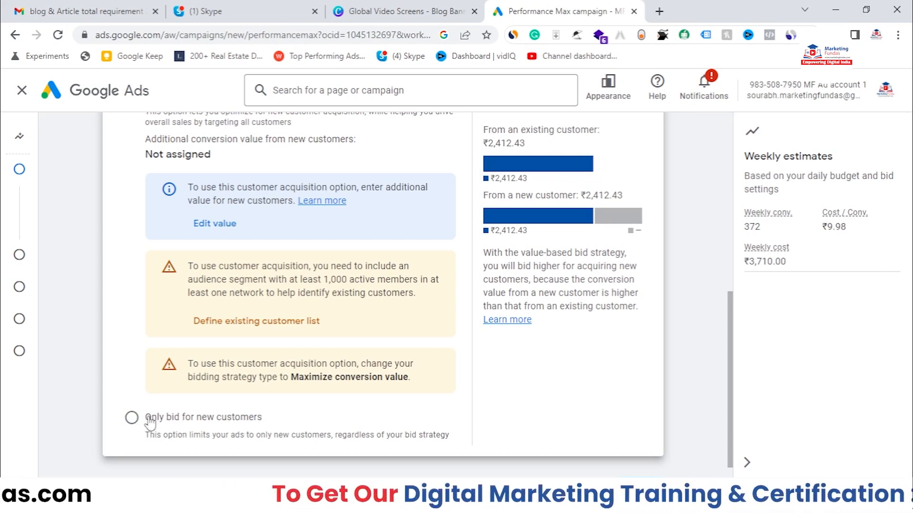
pyautogui.scroll(1, 266, 392)
pyautogui.scroll(1, 284, 391)
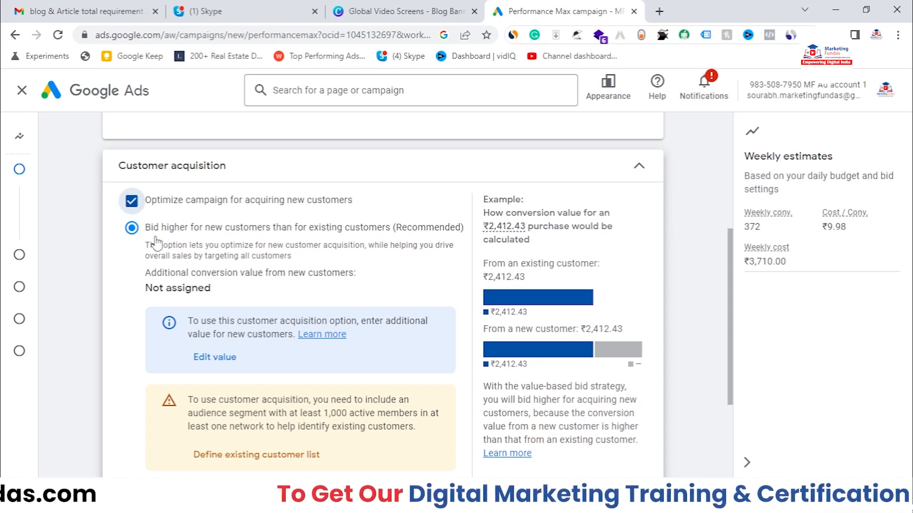
pyautogui.scroll(-3, 697, 187)
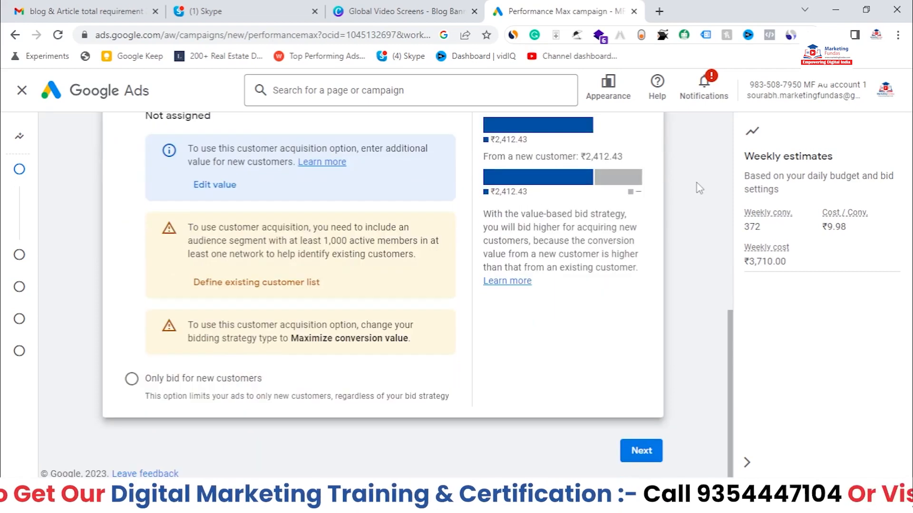
pyautogui.click(639, 451)
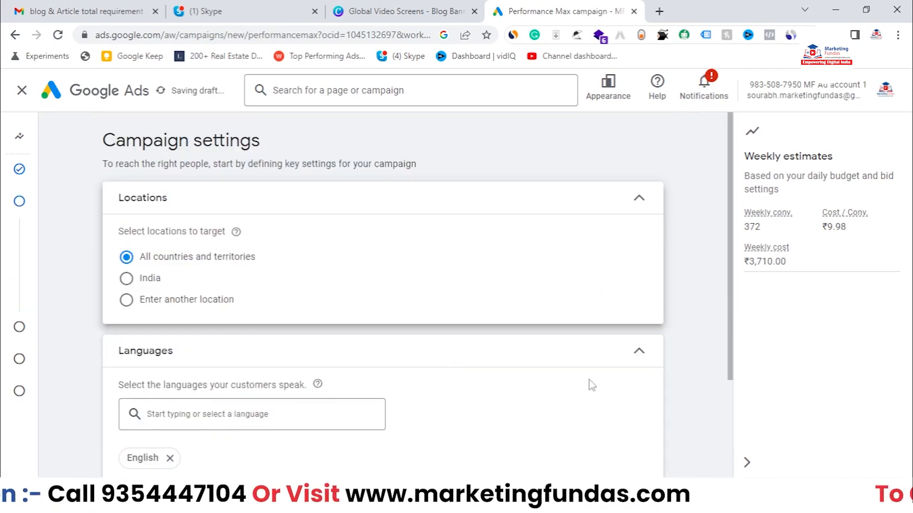
# Set the campaign's target location to India.
pyautogui.scroll(-3, 484, 359)
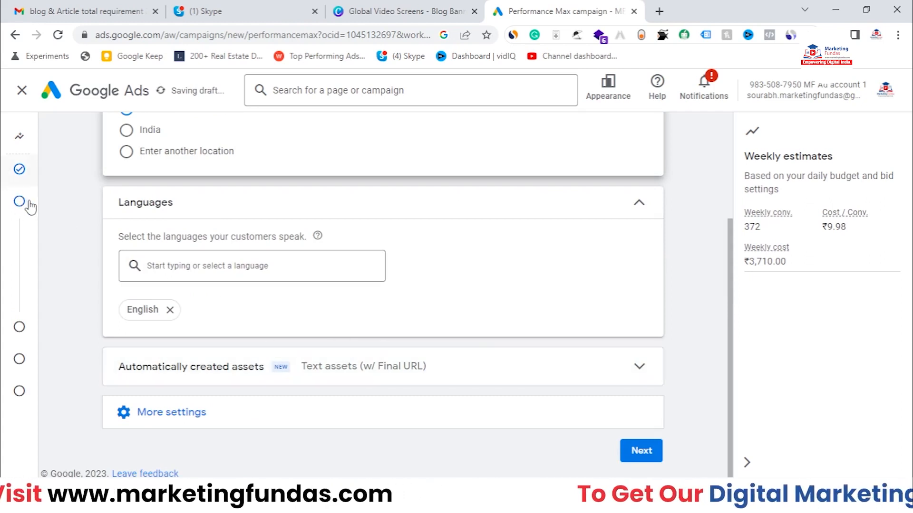
pyautogui.moveTo(46, 214)
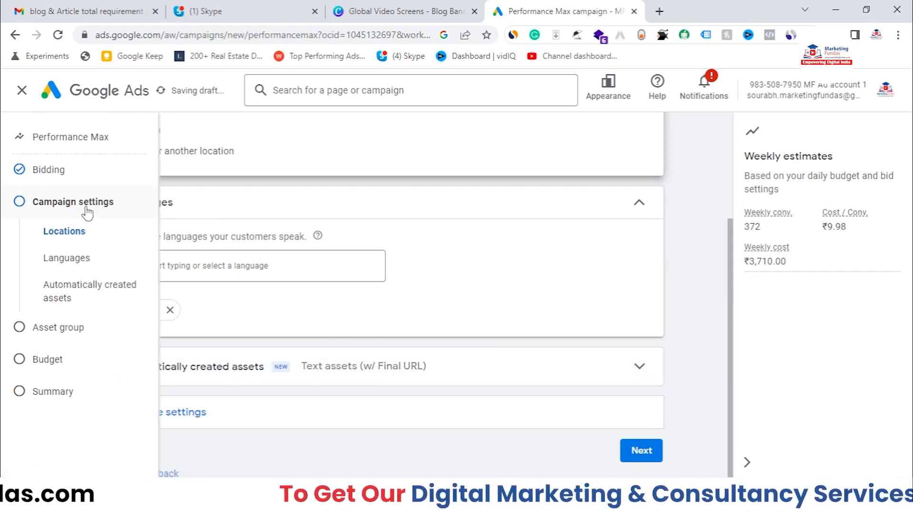
pyautogui.scroll(3, 655, 302)
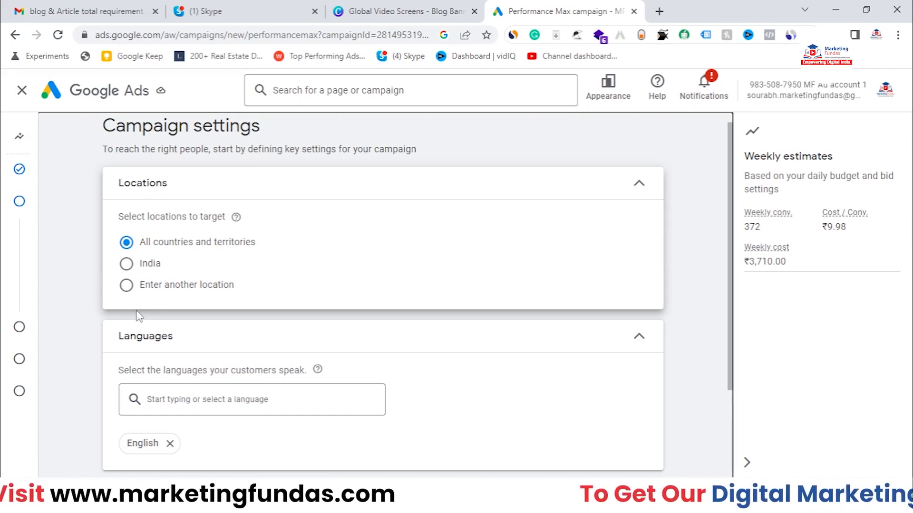
pyautogui.click(133, 270)
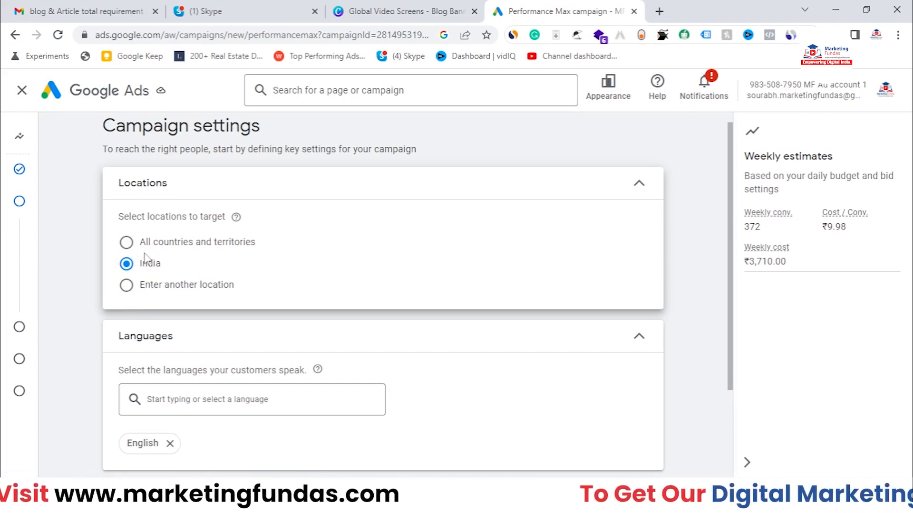
# Replace India with a custom campaign location, targeting the union territory of Delhi, India through the advanced location search.
pyautogui.click(126, 285)
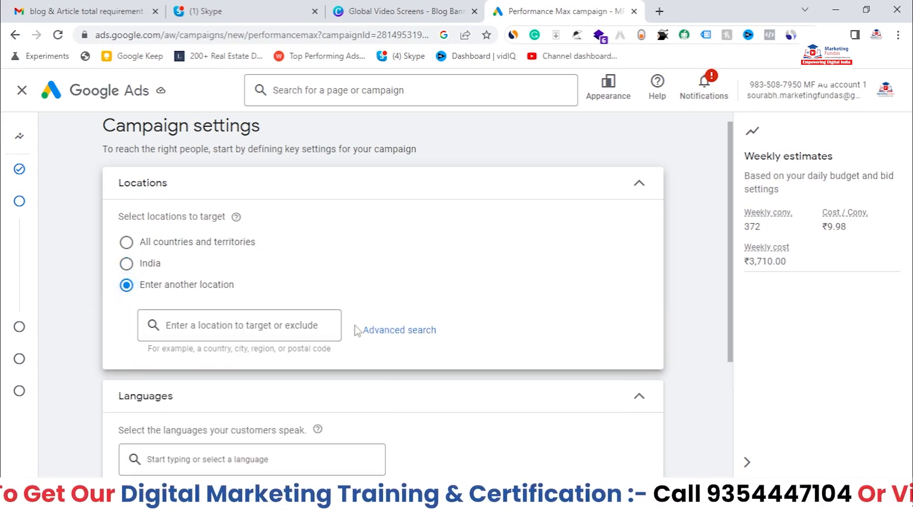
pyautogui.click(394, 335)
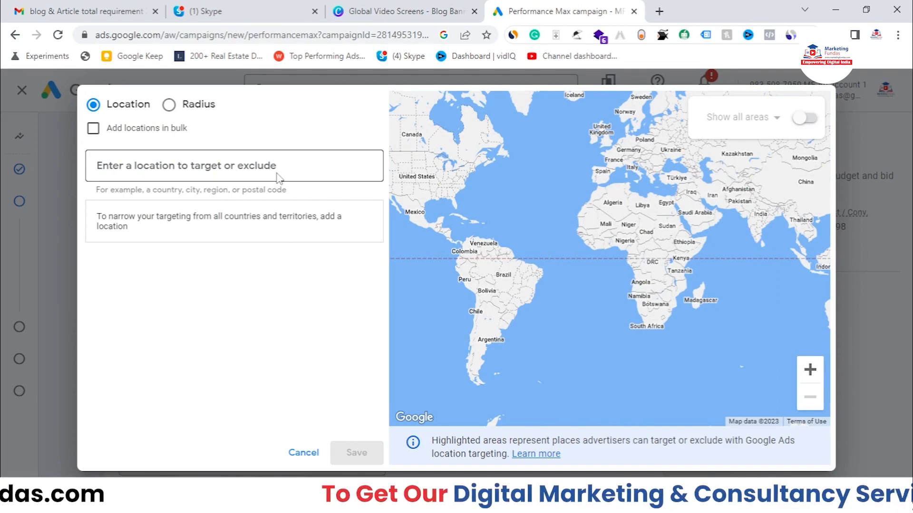
pyautogui.write('delhi')
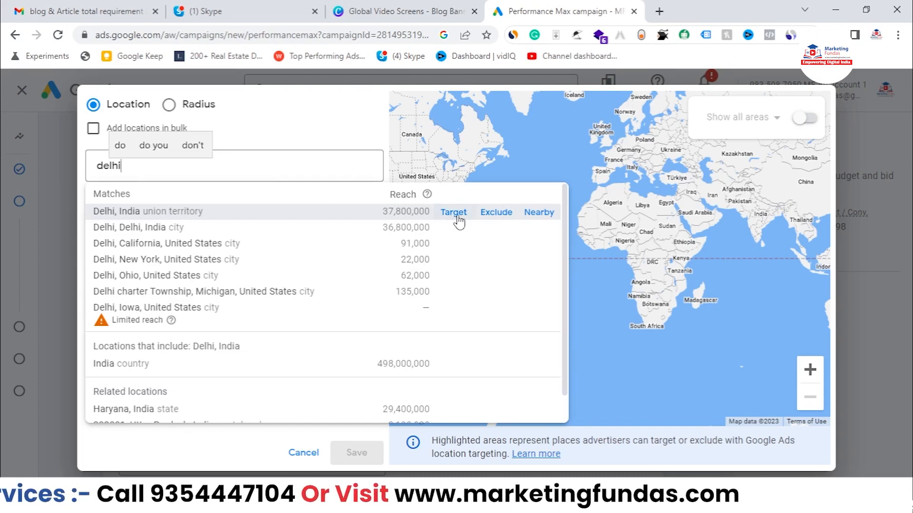
pyautogui.click(454, 213)
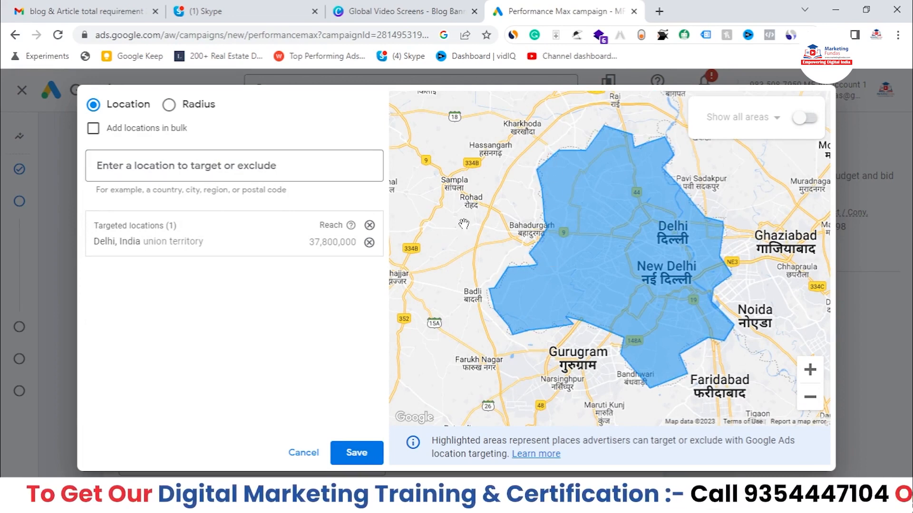
# Search for south delhi, exclude the postal code 110074, Delhi, India from the targeting, and save the locations.
pyautogui.click(146, 168)
pyautogui.write('so')
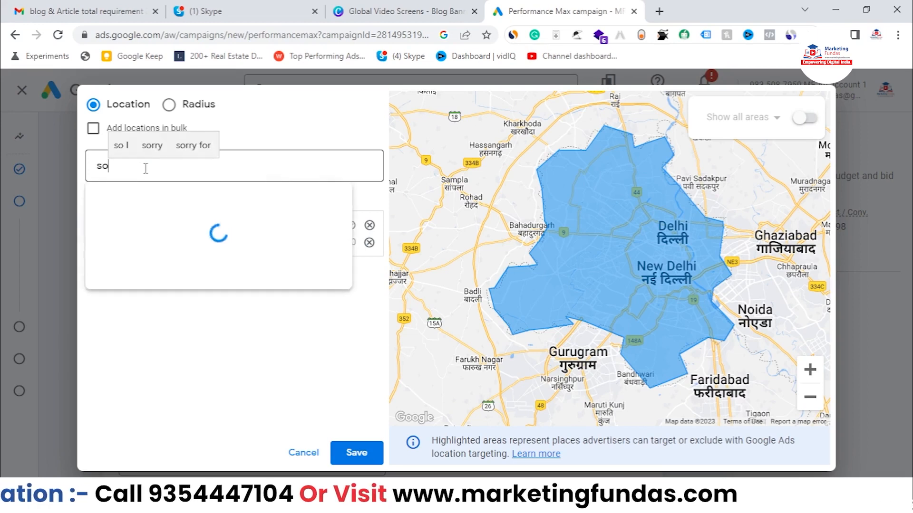
pyautogui.write('uth delhi')
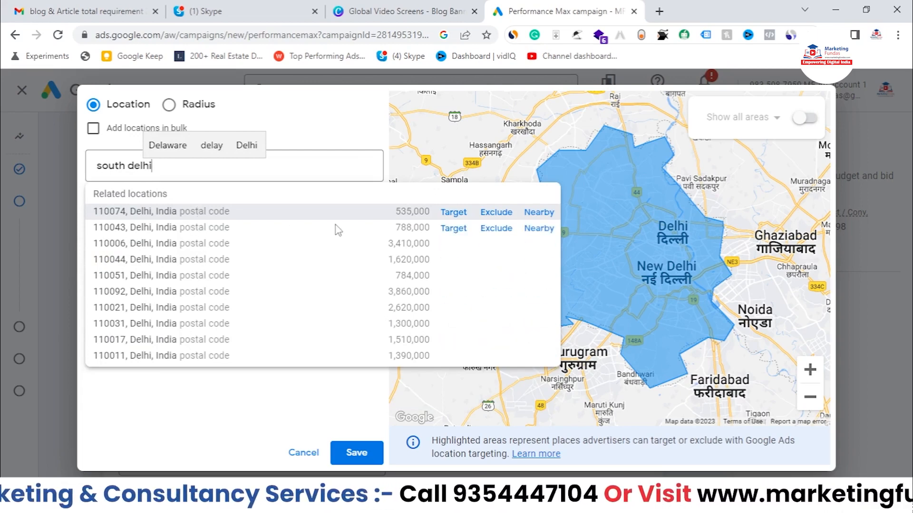
pyautogui.click(503, 217)
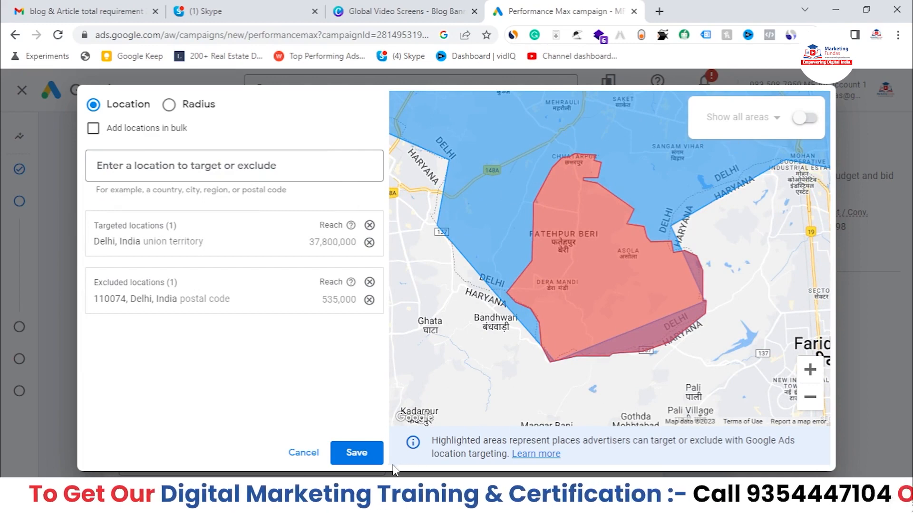
pyautogui.click(357, 452)
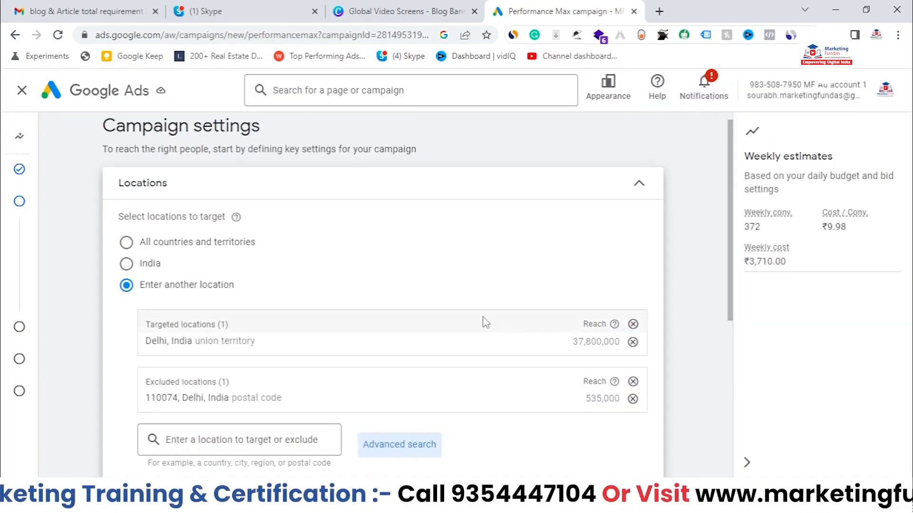
# Add Hindi to the campaign's customer languages alongside English.
pyautogui.scroll(-2, 431, 297)
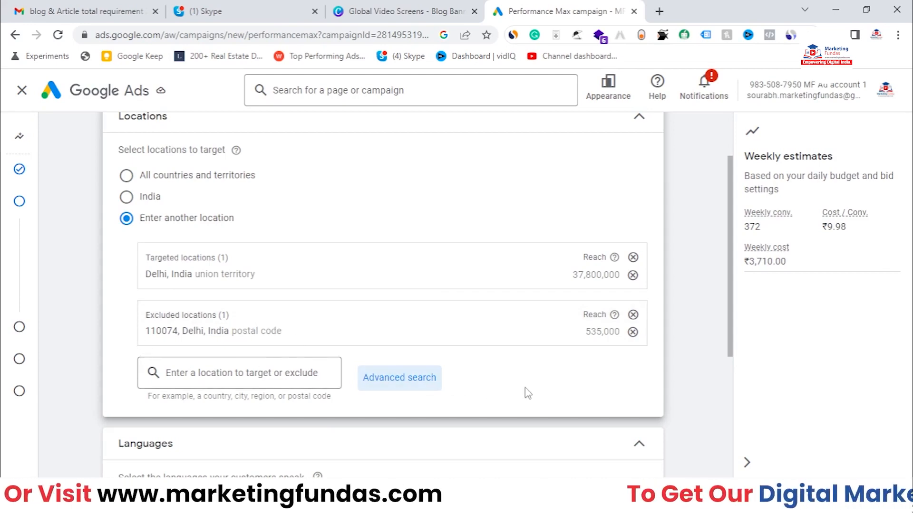
pyautogui.scroll(-1, 239, 321)
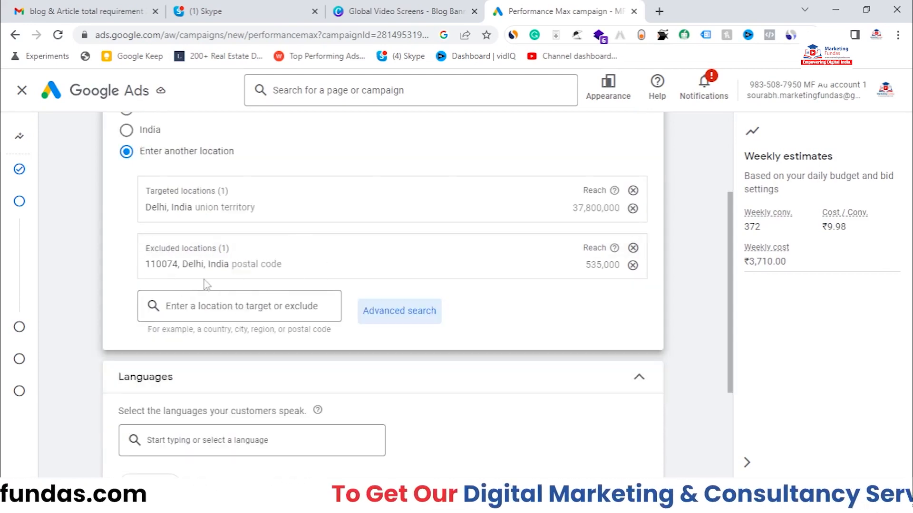
pyautogui.scroll(-1, 521, 343)
pyautogui.scroll(-2, 525, 344)
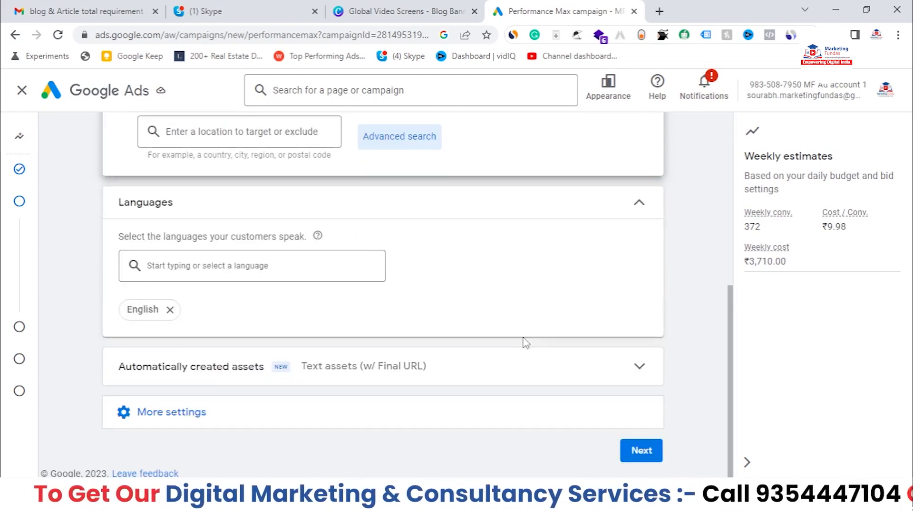
pyautogui.click(188, 270)
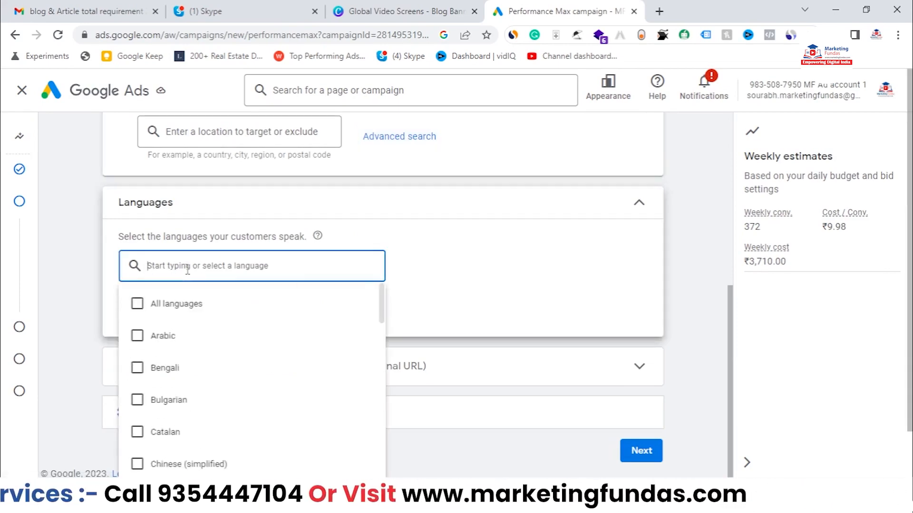
pyautogui.scroll(-3, 189, 276)
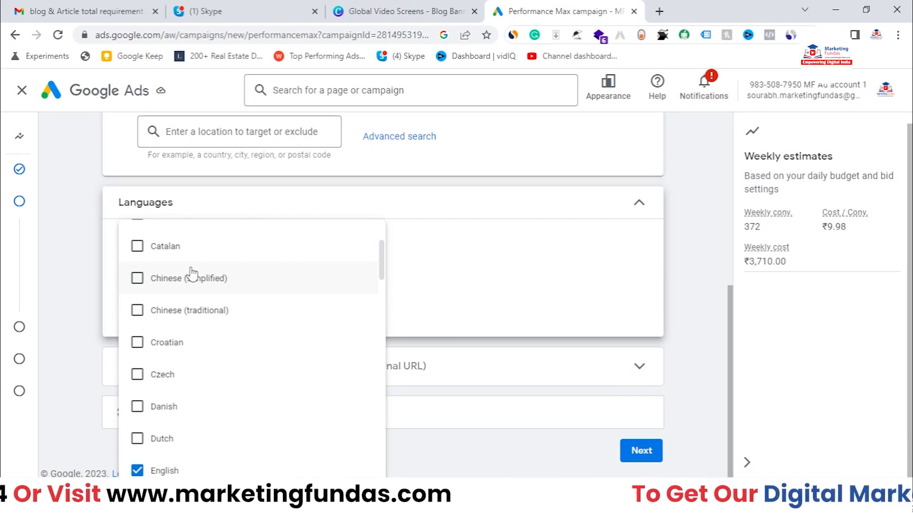
pyautogui.write('hindi')
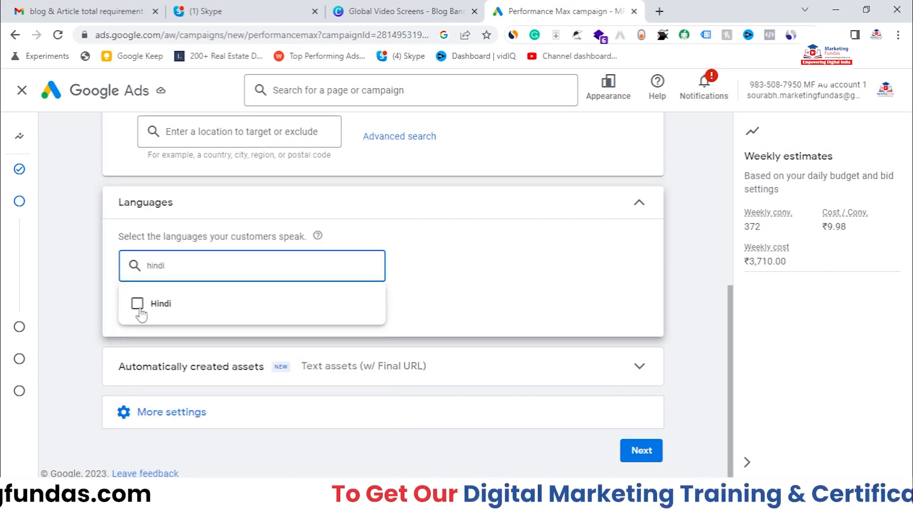
pyautogui.click(192, 321)
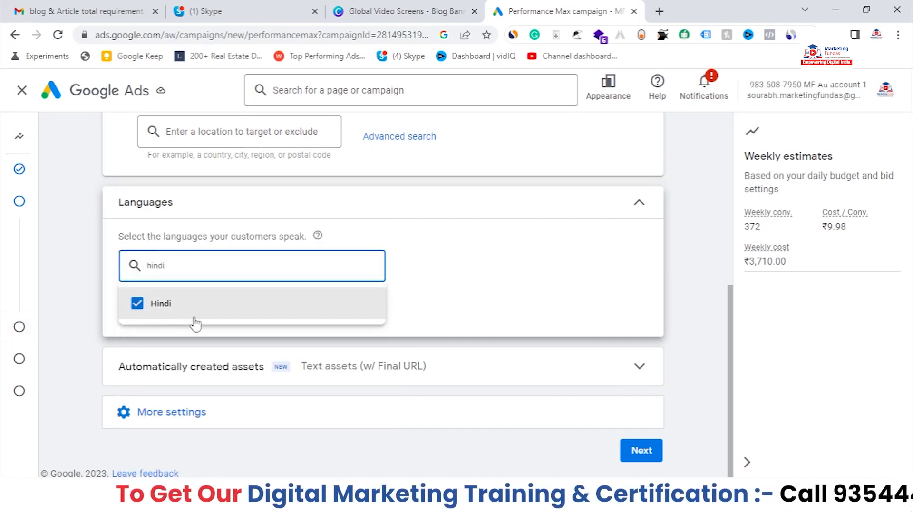
pyautogui.click(460, 232)
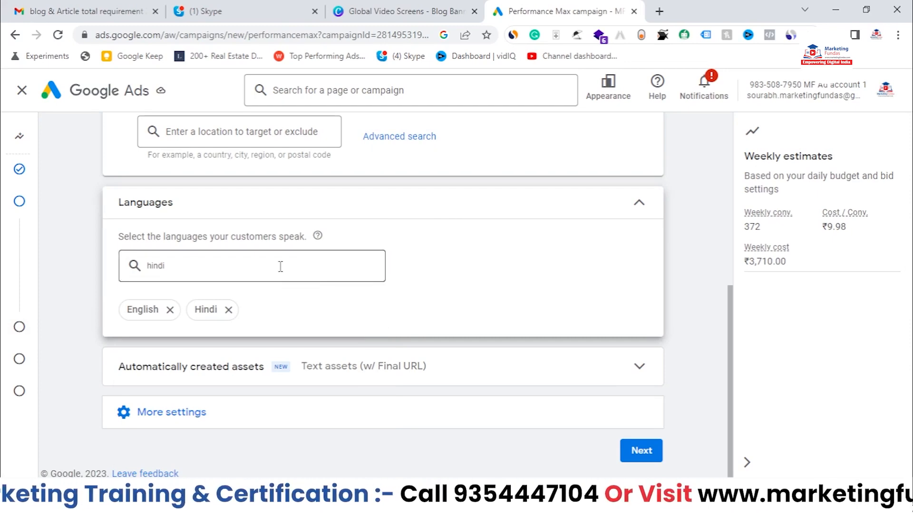
# Clear the language search and remove both Hindi and English from the campaign's languages.
pyautogui.click(260, 269)
pyautogui.press('BackSpace')
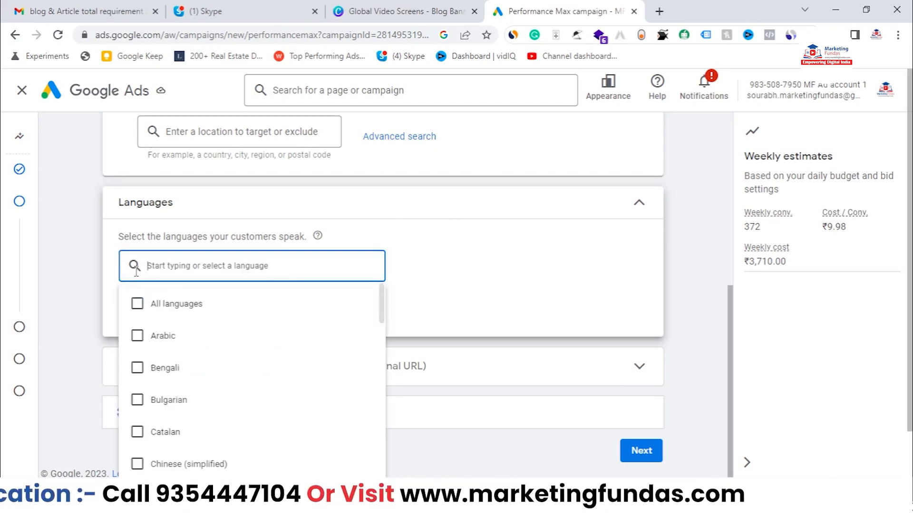
pyautogui.click(474, 255)
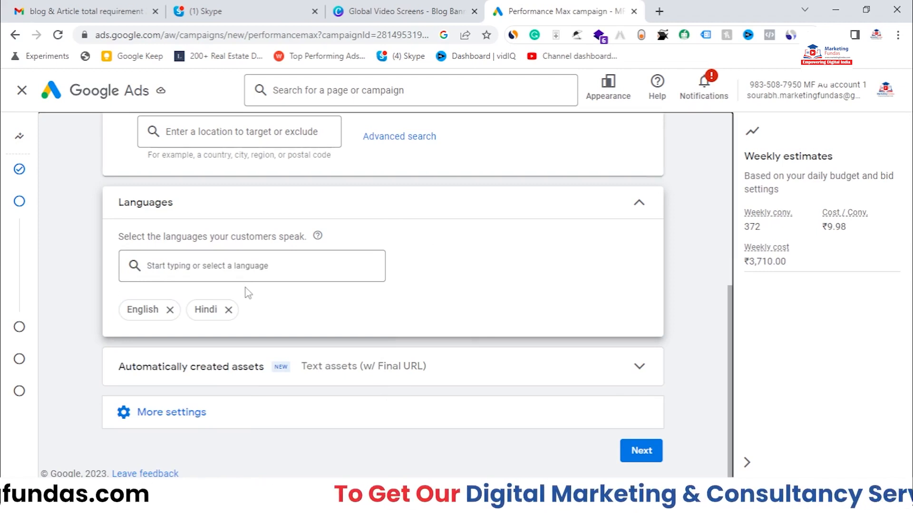
pyautogui.click(228, 310)
pyautogui.click(170, 310)
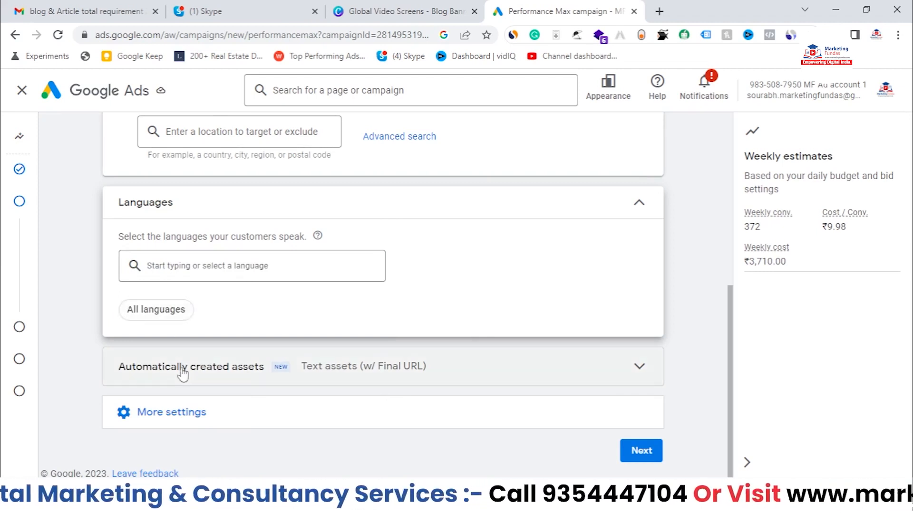
# Select English and Hindi as the languages the campaign's customers speak.
pyautogui.click(171, 269)
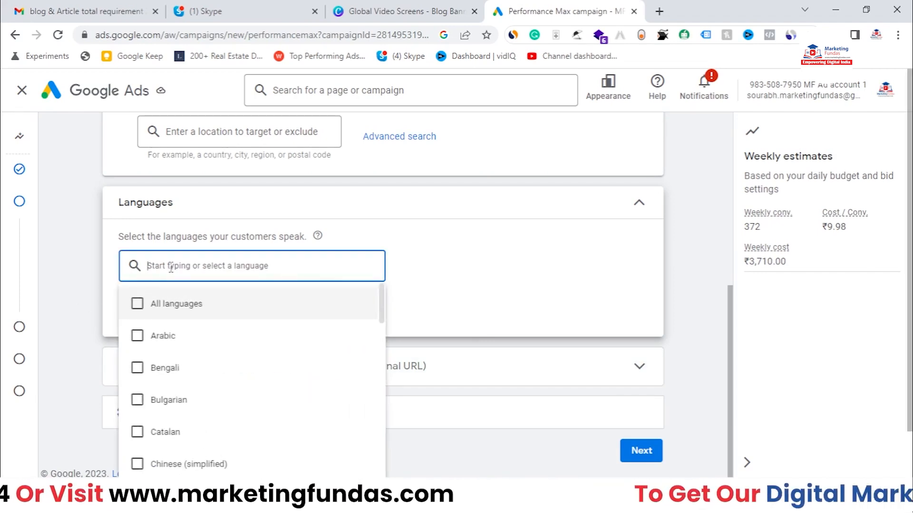
pyautogui.write('eng')
pyautogui.click(182, 309)
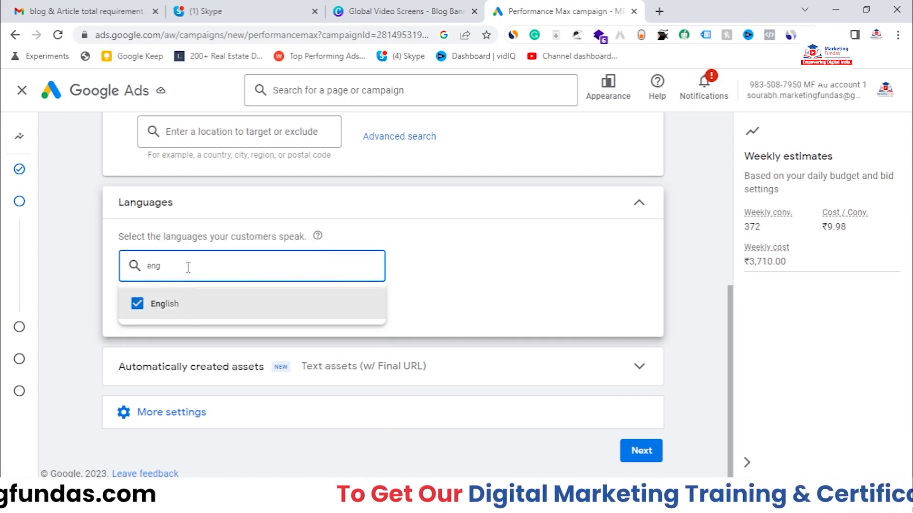
pyautogui.doubleClick(188, 266)
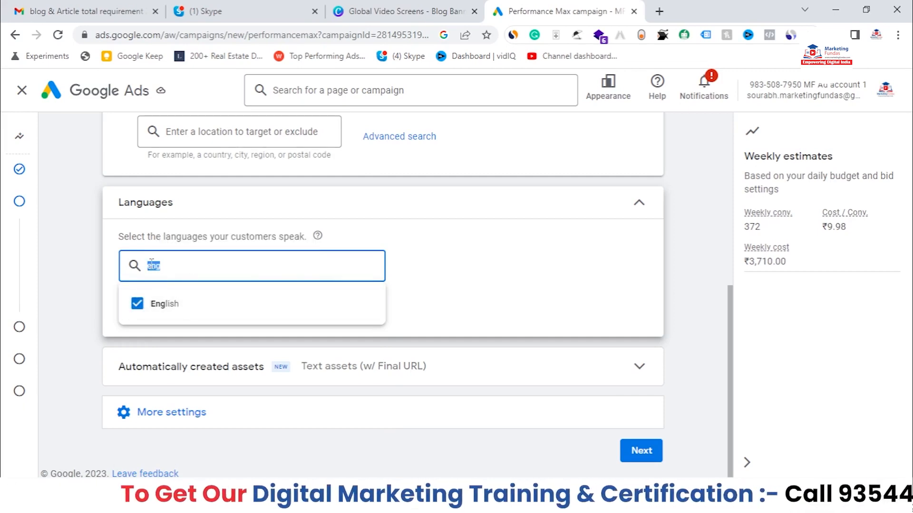
pyautogui.write('hindi')
pyautogui.click(152, 303)
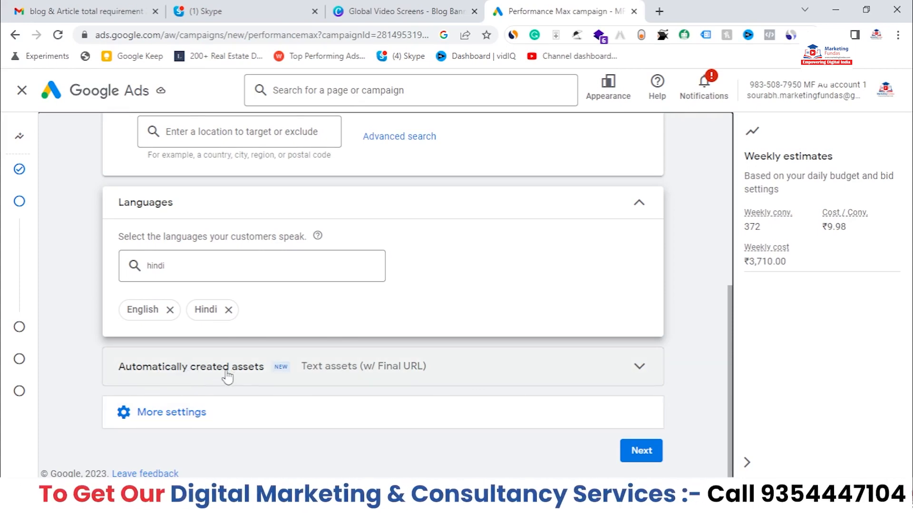
# Turn off text assets and Final URL in the automatically created assets settings, and collapse that section.
pyautogui.click(486, 370)
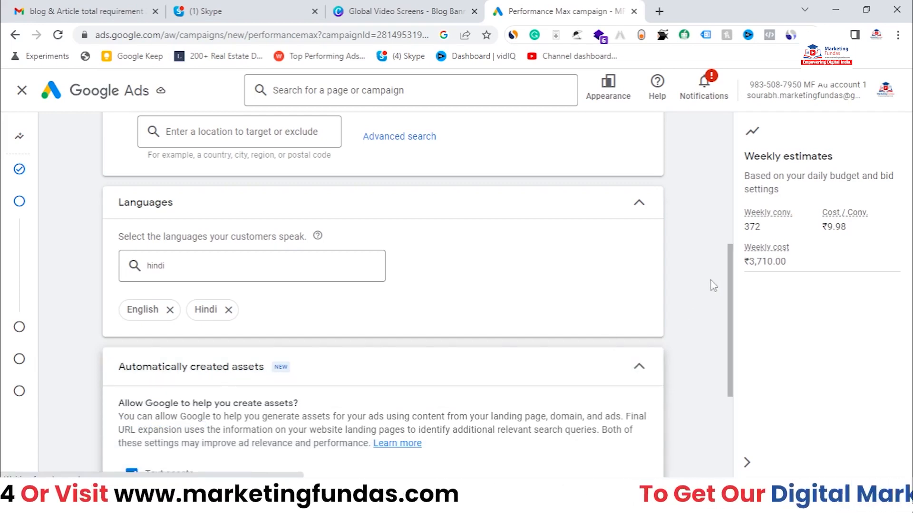
pyautogui.scroll(-1, 713, 286)
pyautogui.scroll(-1, 713, 286)
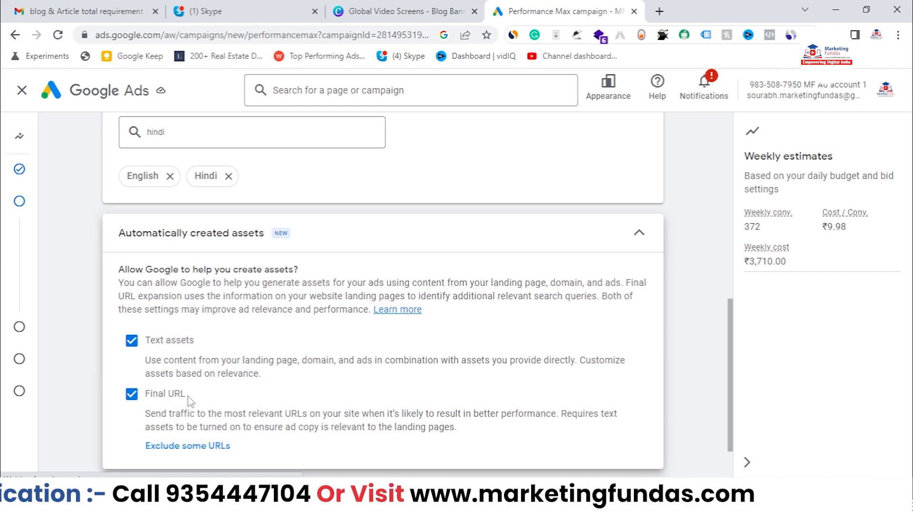
pyautogui.press('Tab')
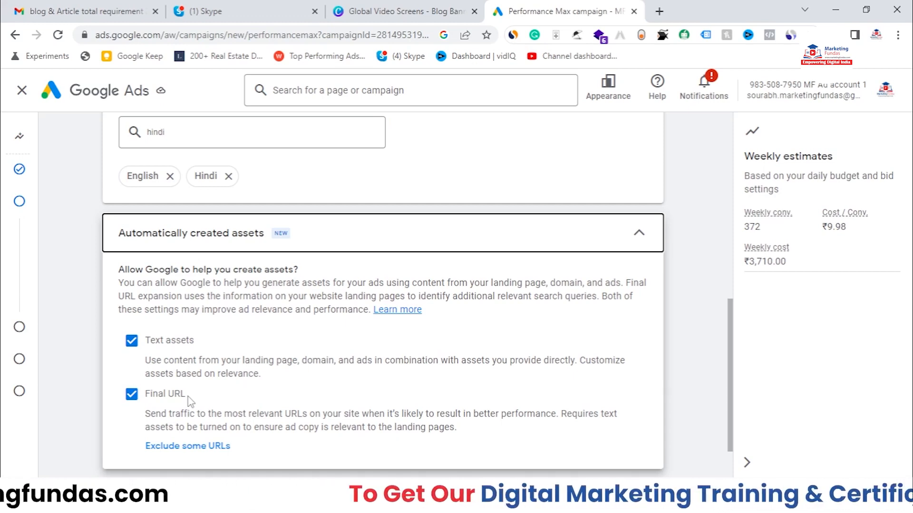
pyautogui.click(131, 341)
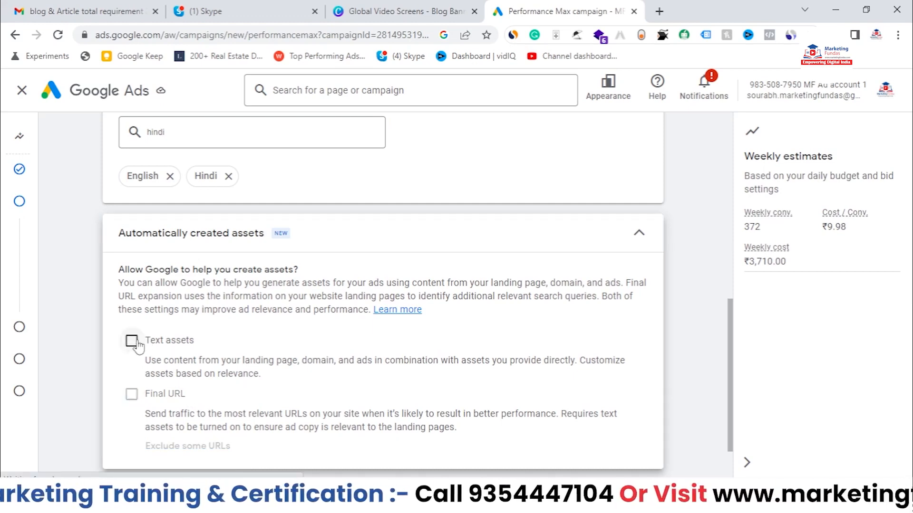
pyautogui.click(639, 233)
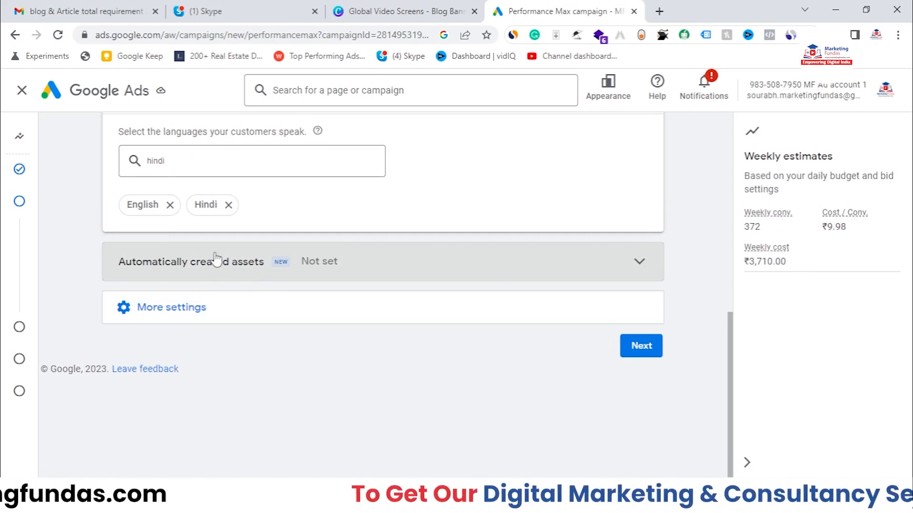
# Review the day options in the campaign's ad schedule, keep it on all days, and collapse the schedule.
pyautogui.click(307, 317)
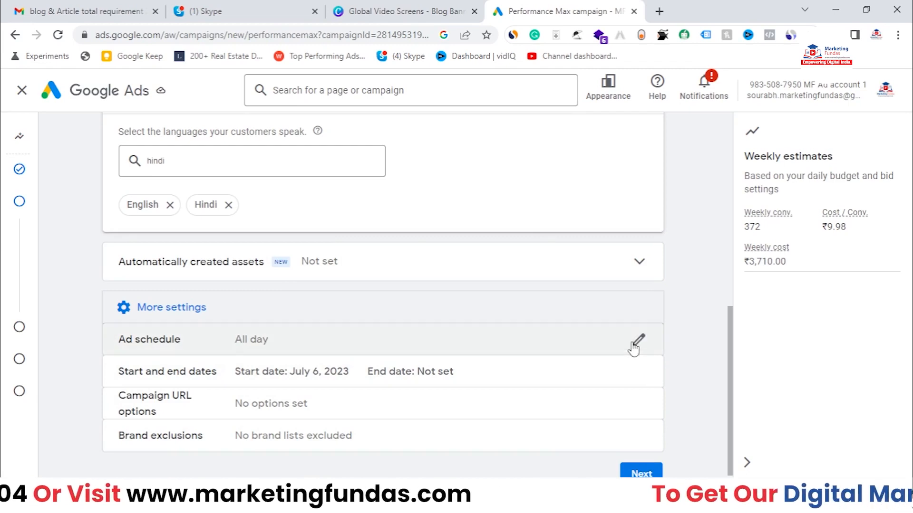
pyautogui.click(633, 344)
pyautogui.click(637, 341)
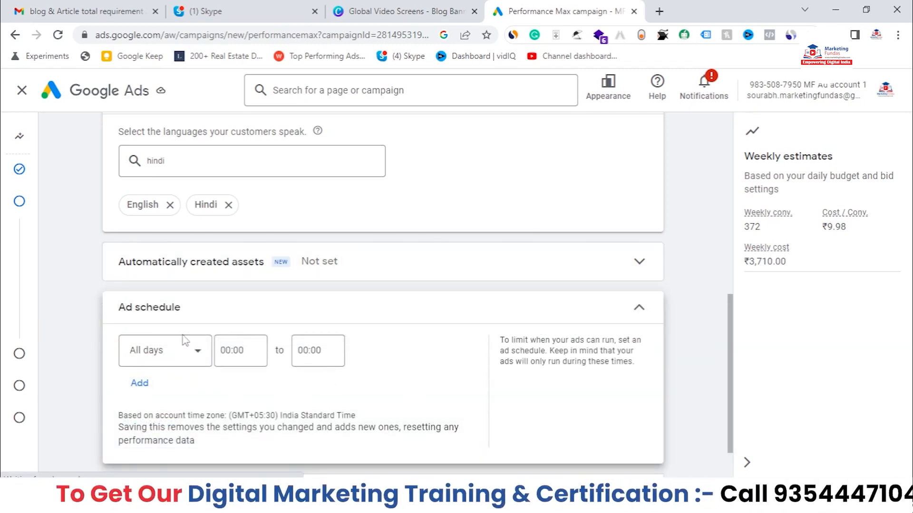
pyautogui.click(200, 357)
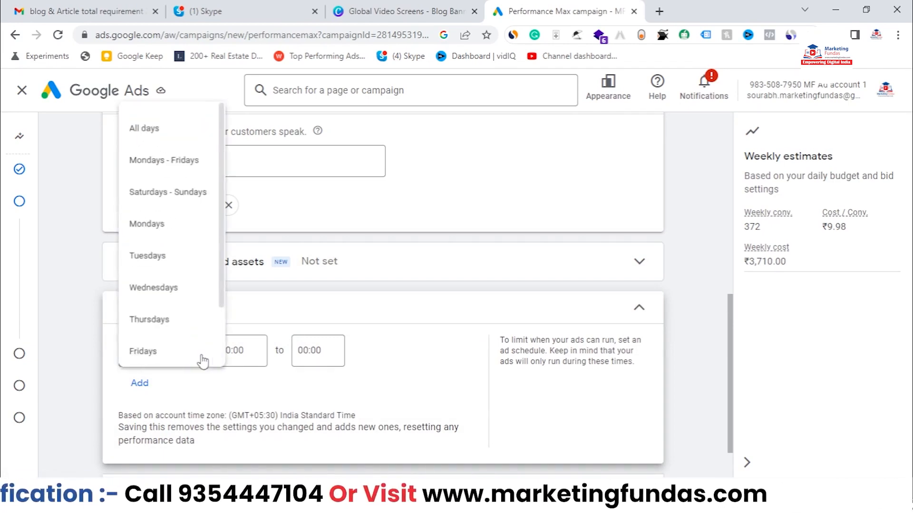
pyautogui.scroll(-2, 181, 319)
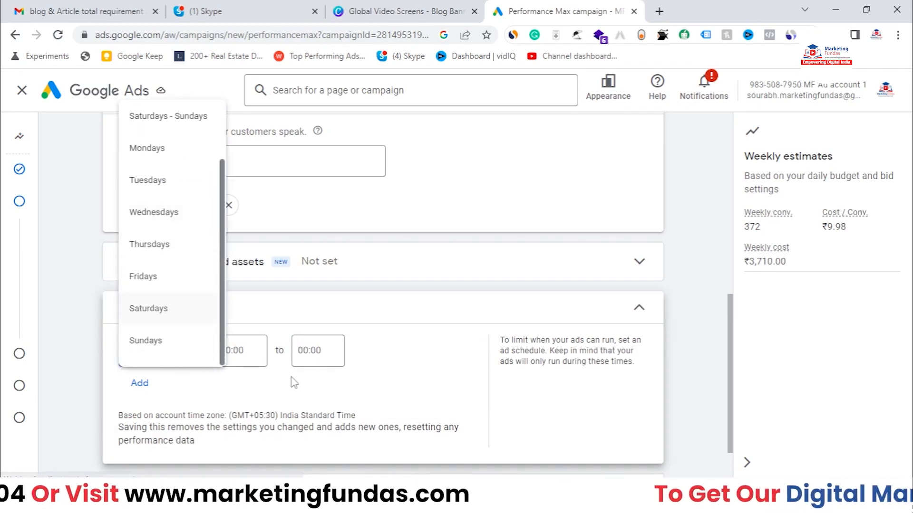
pyautogui.click(240, 365)
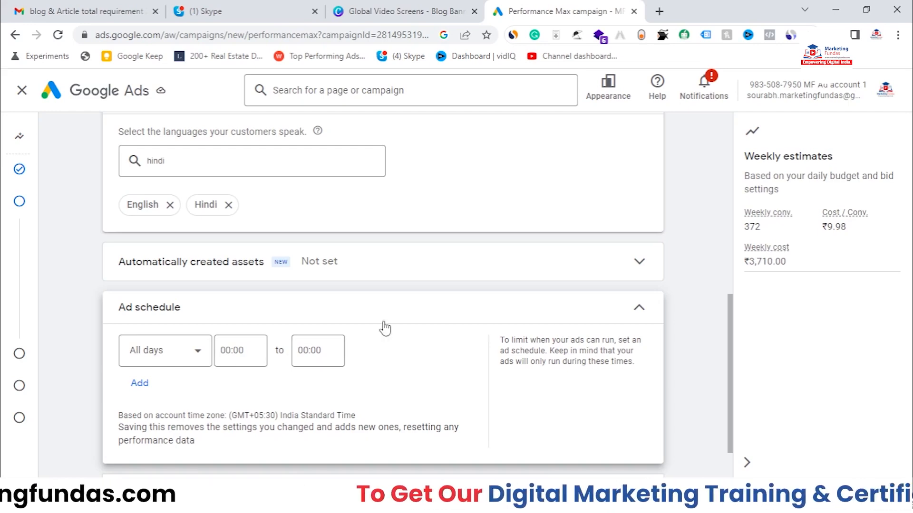
pyautogui.click(639, 308)
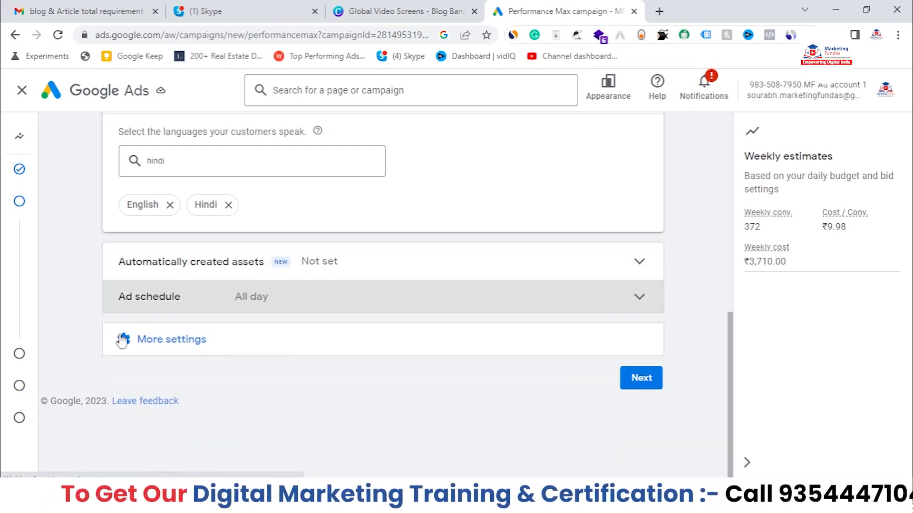
# Review the campaign's start and end dates in the additional settings, keep them as they are, and collapse the section.
pyautogui.click(307, 347)
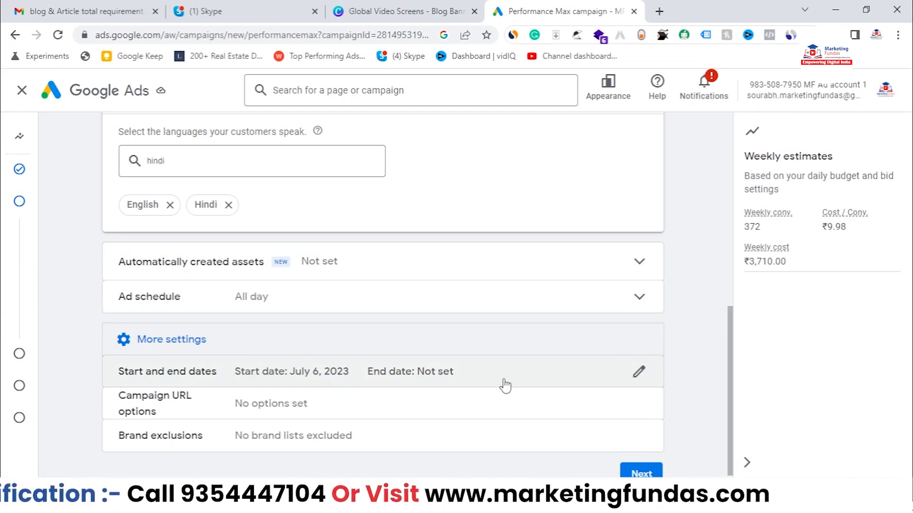
pyautogui.click(639, 371)
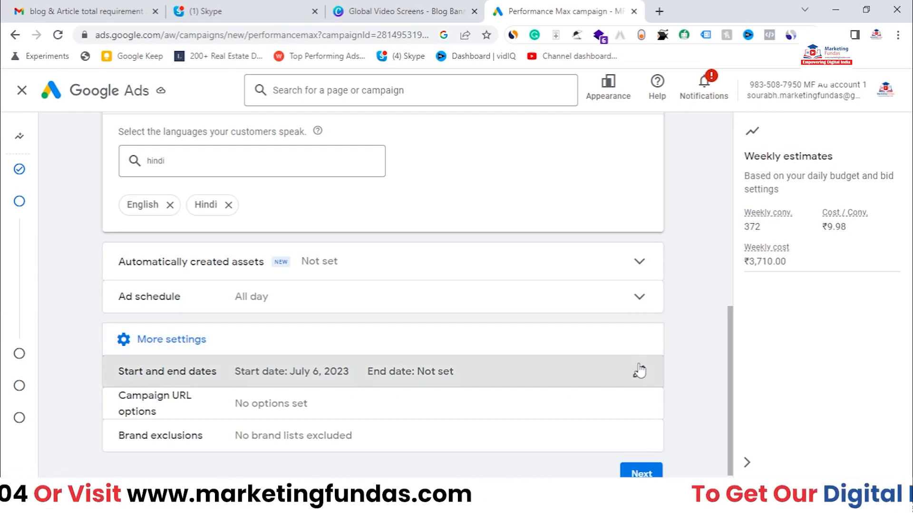
pyautogui.scroll(-1, 247, 394)
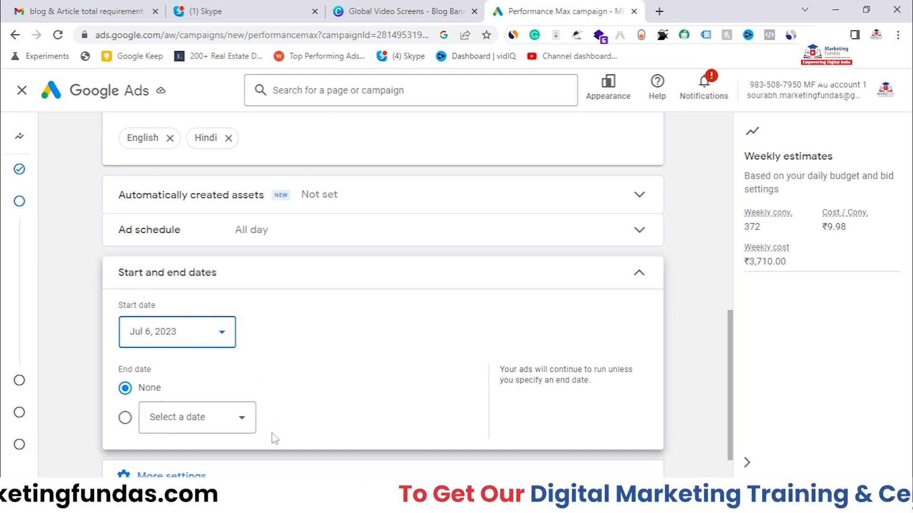
pyautogui.click(655, 282)
# Review the campaign URL options, including tracking template, final URL suffix and custom parameters, leave them empty, and collapse the section.
pyautogui.click(256, 368)
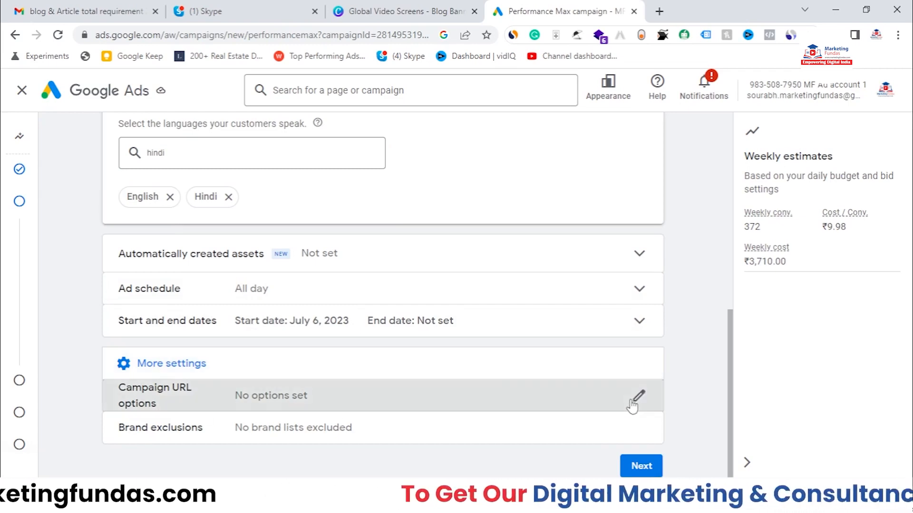
pyautogui.click(635, 399)
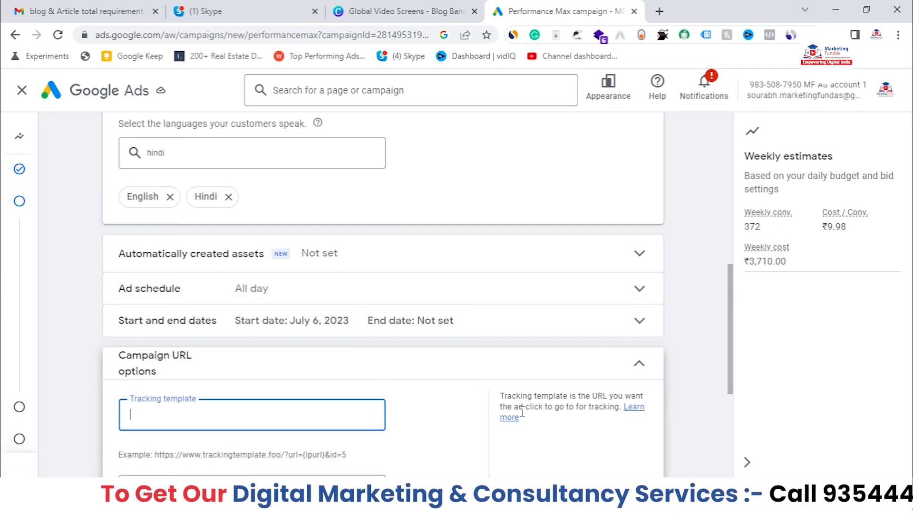
pyautogui.scroll(-3, 479, 380)
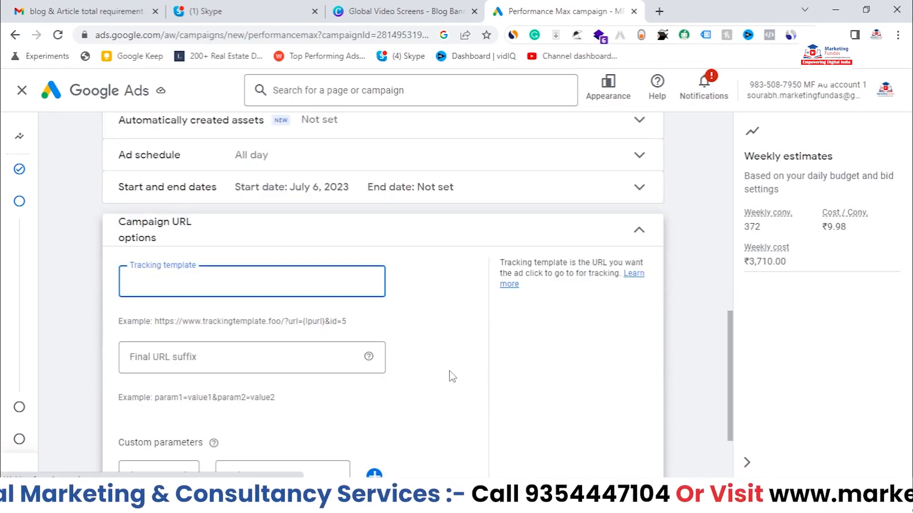
pyautogui.scroll(-3, 397, 326)
pyautogui.scroll(6, 394, 340)
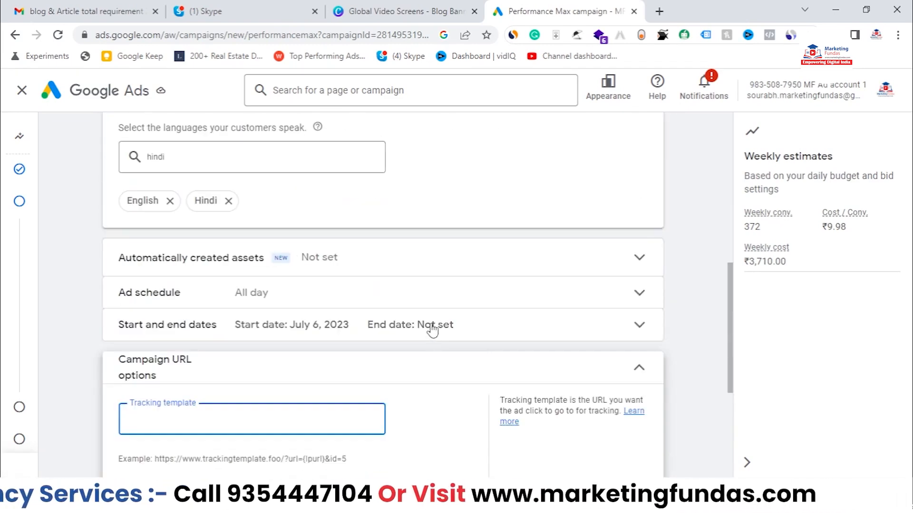
pyautogui.click(523, 372)
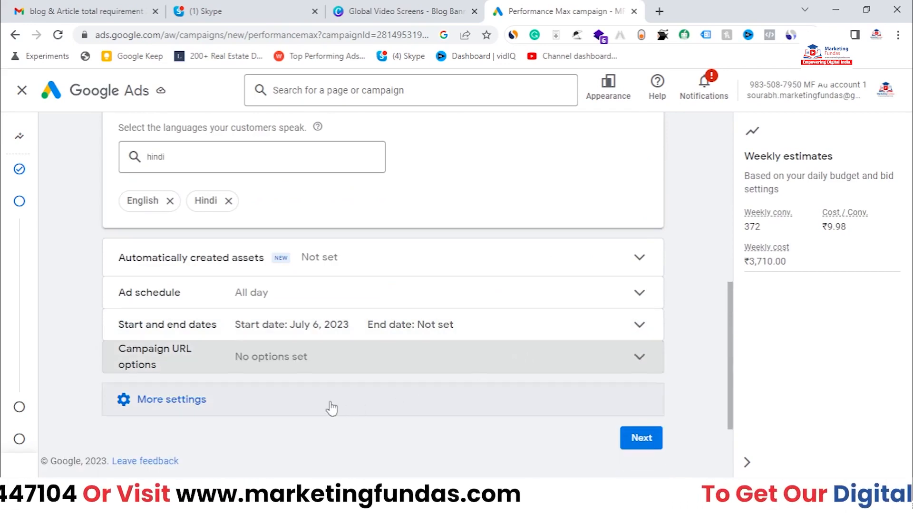
# Review the brand exclusions setting and its brand list choices, exclude no brand lists, and collapse the section.
pyautogui.click(250, 415)
pyautogui.scroll(-2, 215, 430)
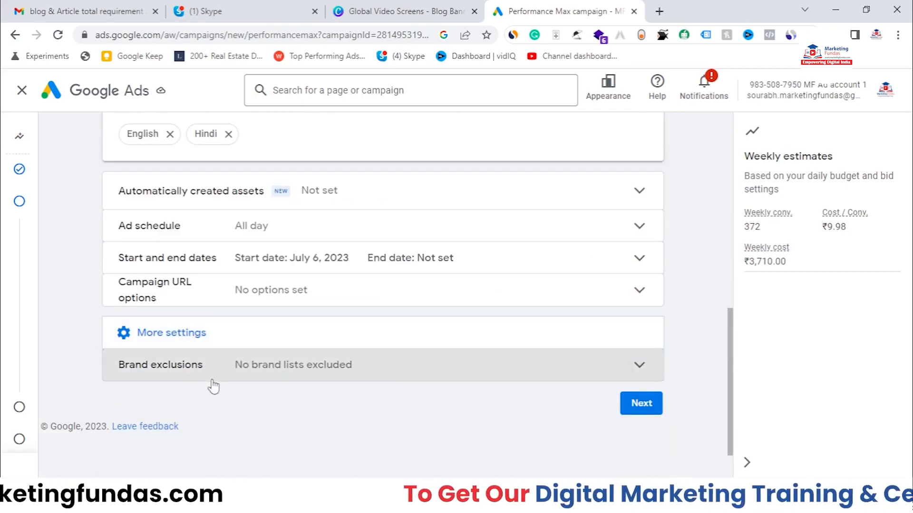
pyautogui.click(213, 384)
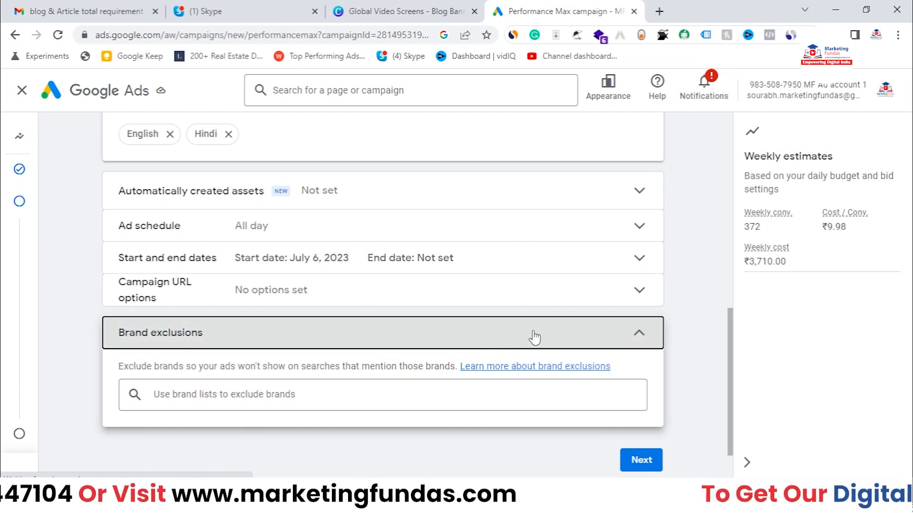
pyautogui.click(271, 400)
pyautogui.click(432, 433)
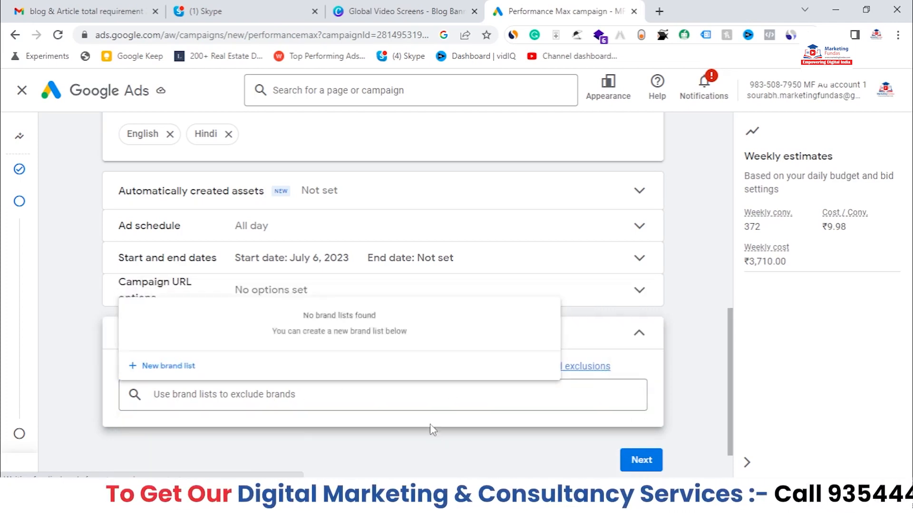
pyautogui.click(581, 339)
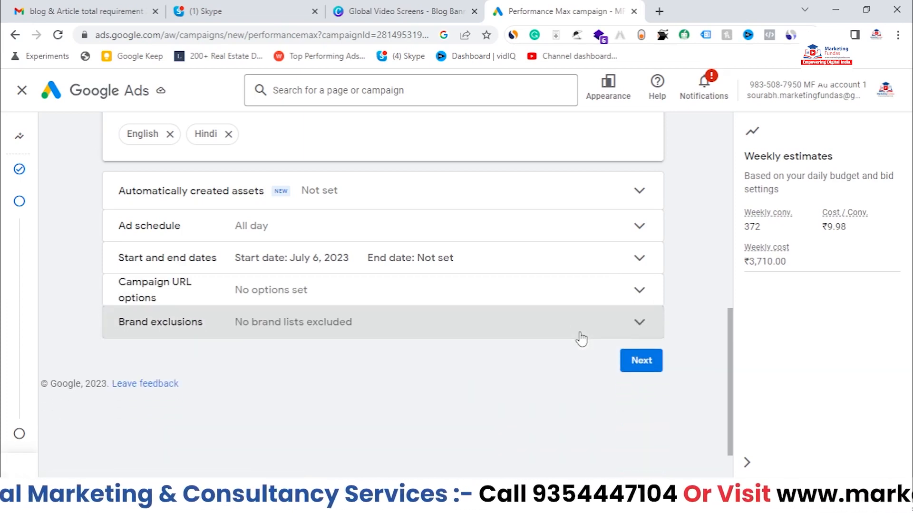
# Look over the campaign's location and language settings once more and continue to the asset group setup.
pyautogui.scroll(5, 581, 338)
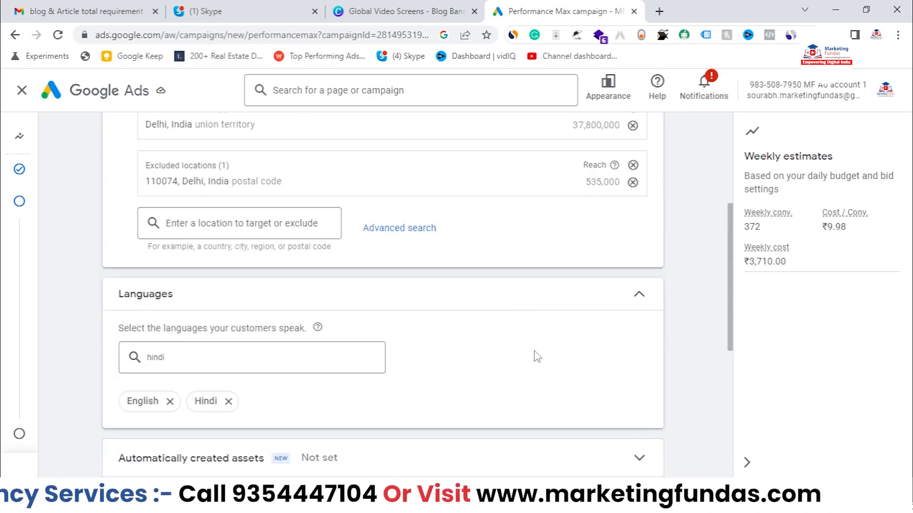
pyautogui.scroll(4, 579, 388)
pyautogui.scroll(-11, 623, 451)
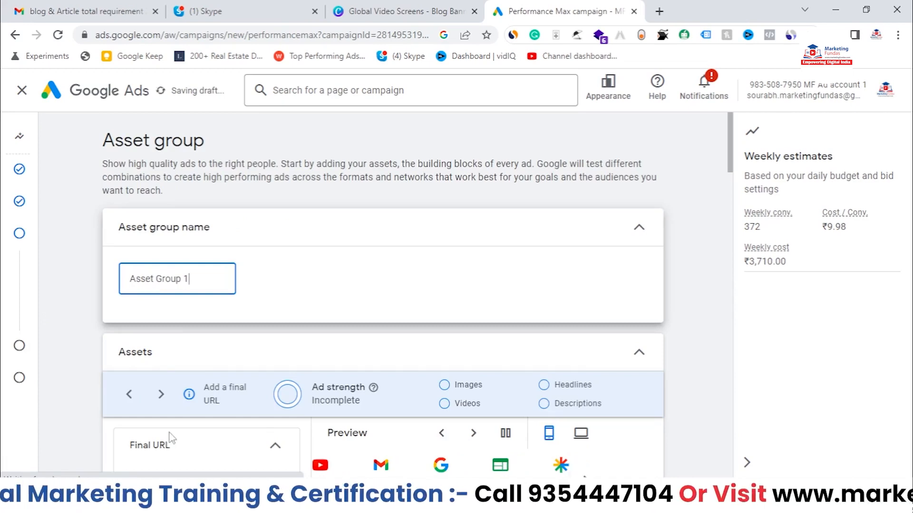
pyautogui.write('**')
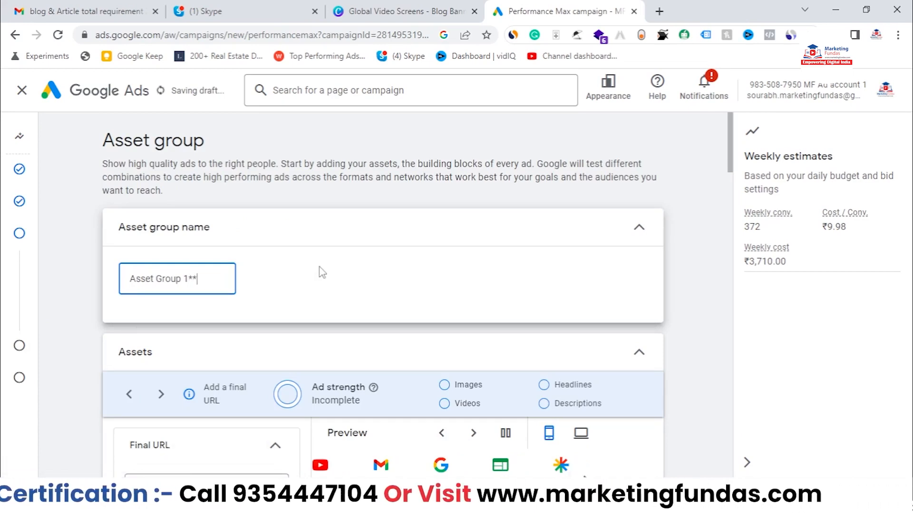
pyautogui.press('BackSpace')
pyautogui.press('BackSpace')
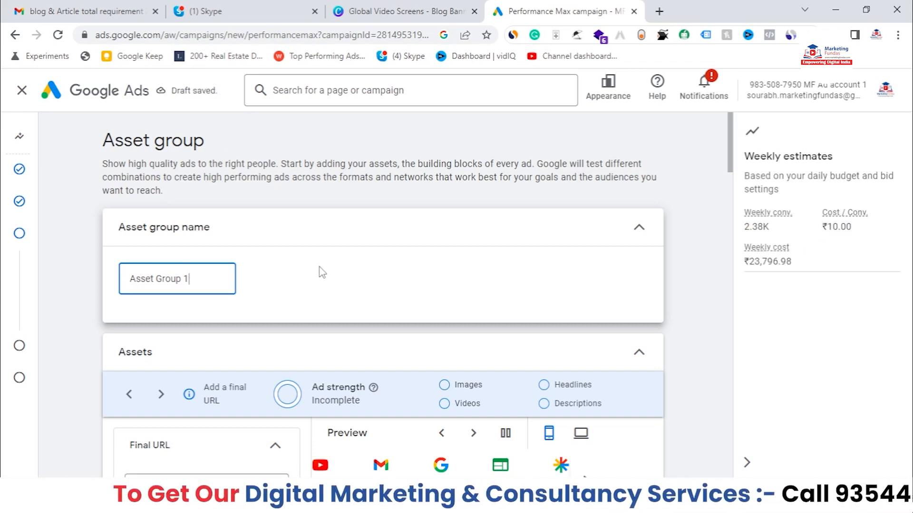
pyautogui.click(350, 274)
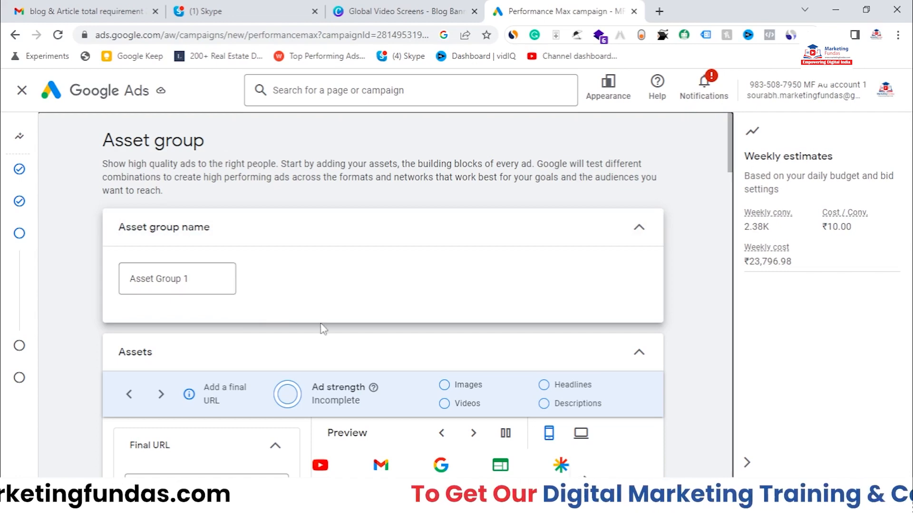
# Examine the Assets section and look through the ad preview channels, including YouTube, Gmail, Search, Display and Discover.
pyautogui.scroll(-1, 378, 273)
pyautogui.scroll(1, 378, 272)
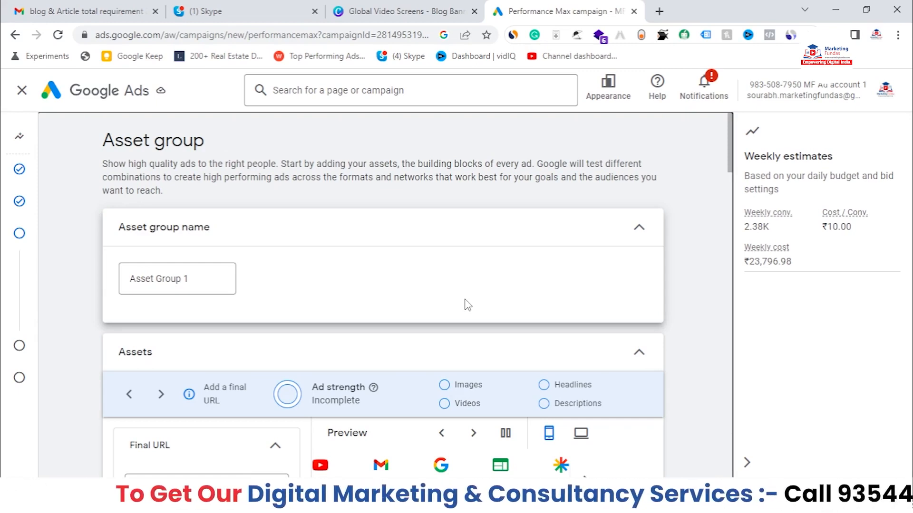
pyautogui.scroll(-1, 465, 303)
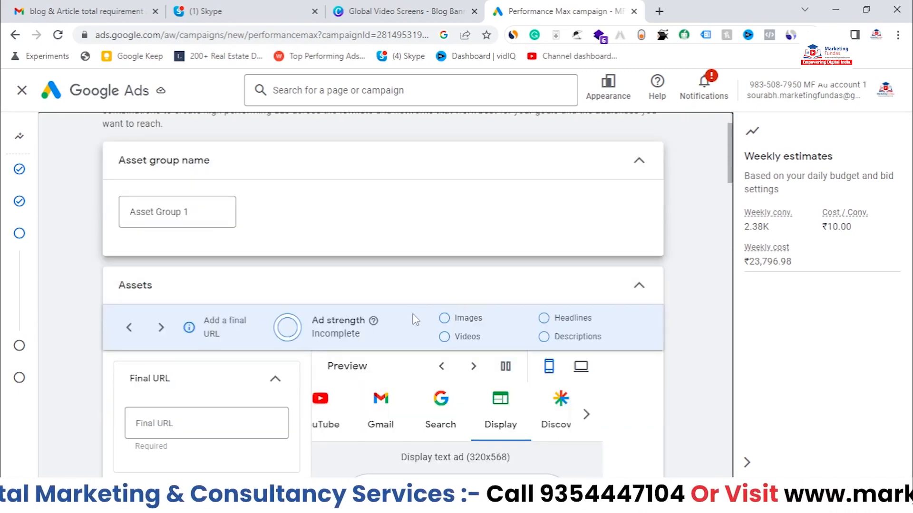
pyautogui.scroll(-1, 414, 320)
pyautogui.scroll(-1, 414, 319)
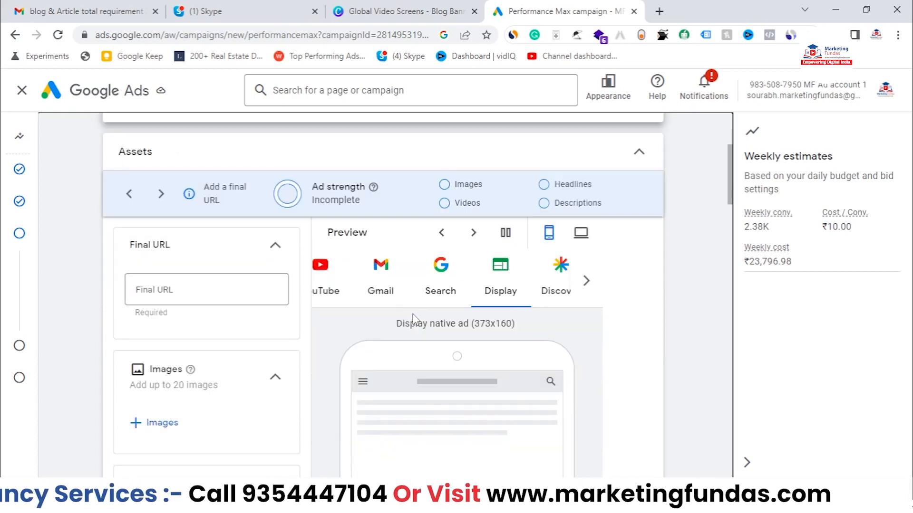
pyautogui.click(583, 284)
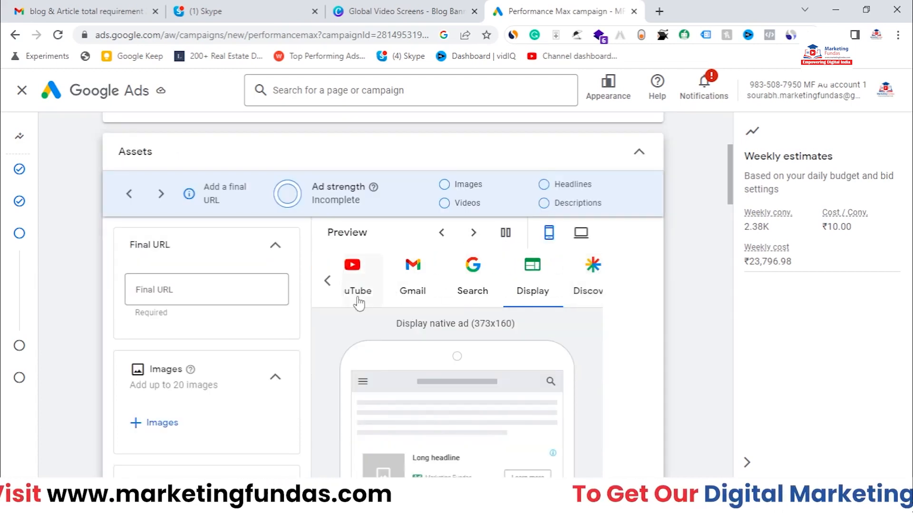
pyautogui.click(329, 281)
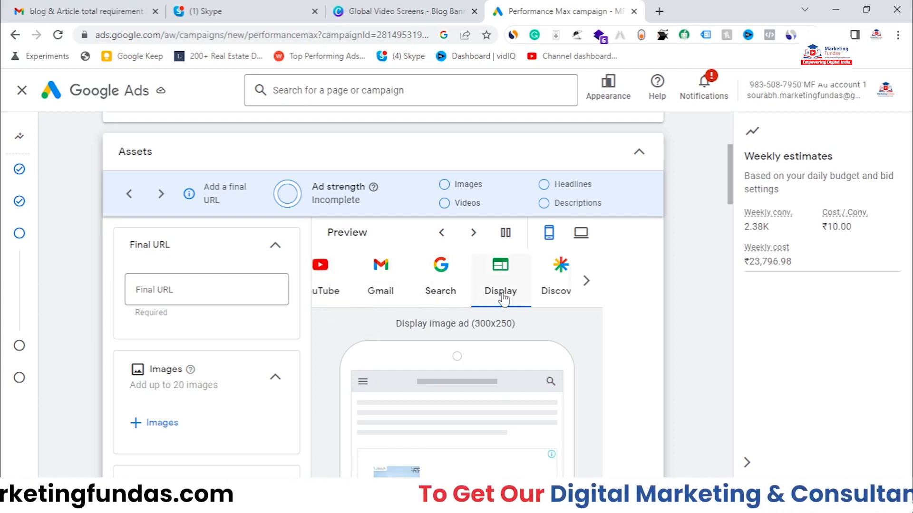
pyautogui.click(578, 282)
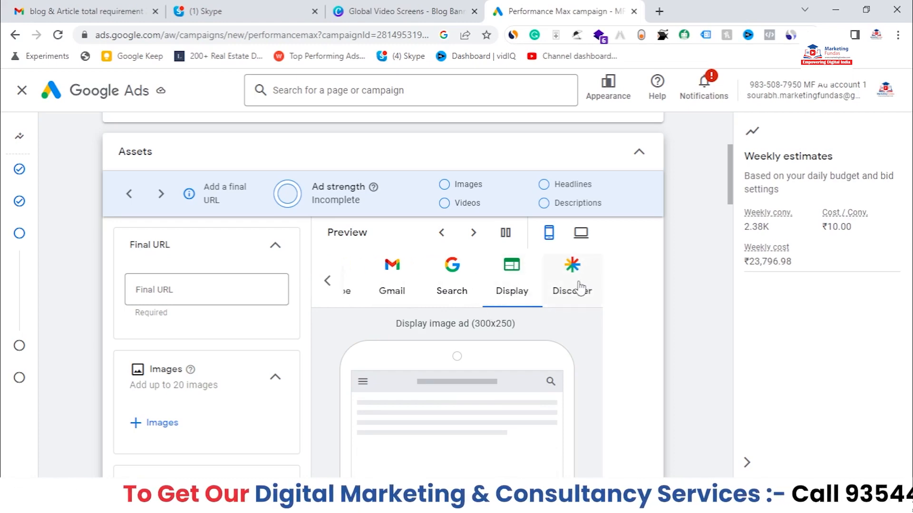
pyautogui.click(326, 281)
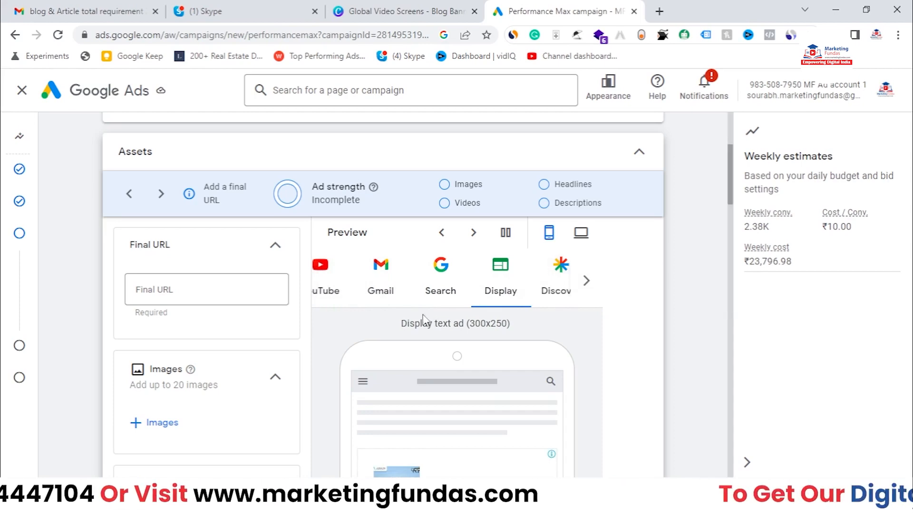
# Examine the required Final URL field and the ad strength indicator in the asset group's Assets section.
pyautogui.click(221, 293)
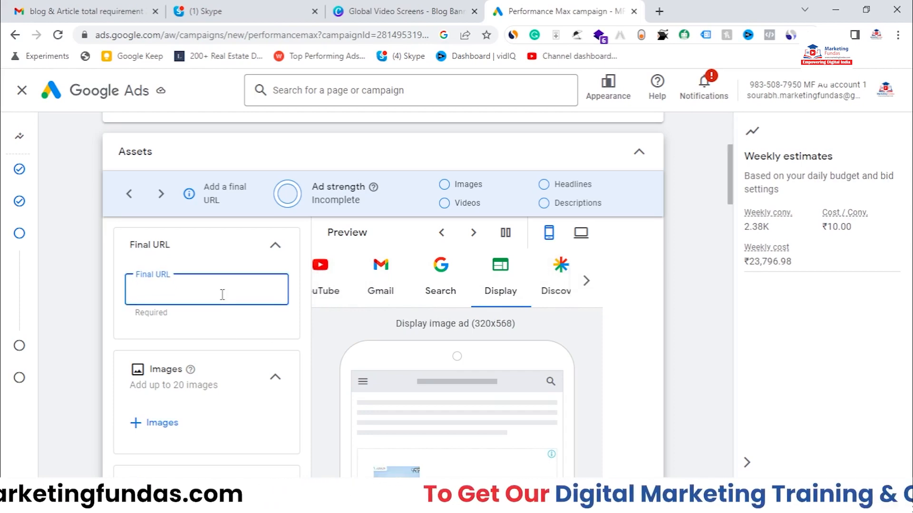
pyautogui.scroll(1, 221, 300)
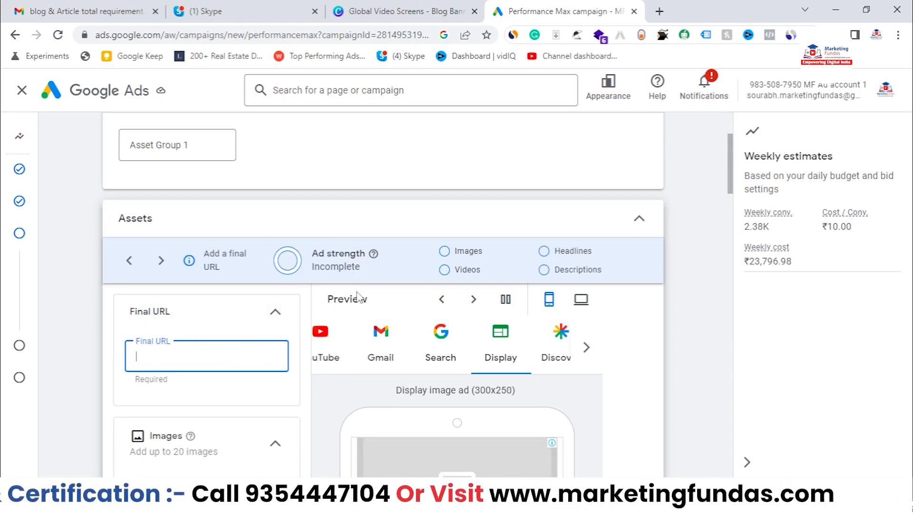
pyautogui.scroll(-1, 358, 297)
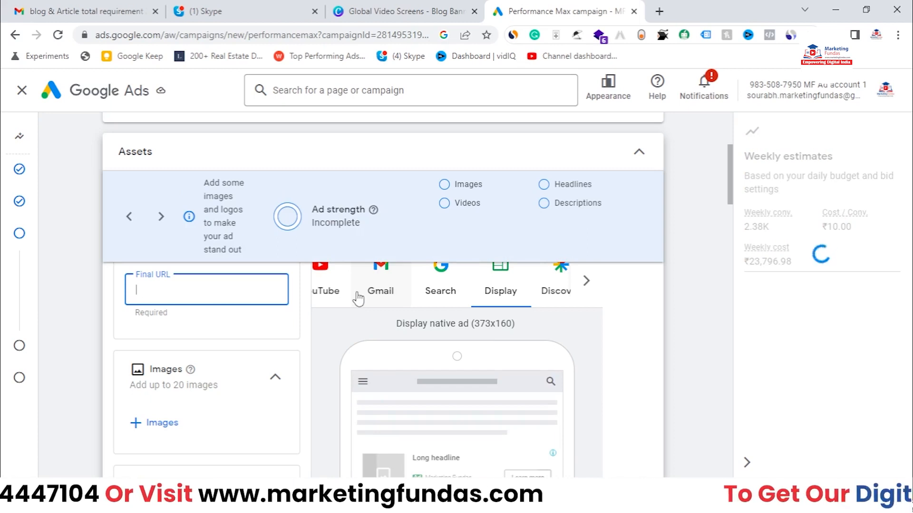
pyautogui.click(247, 316)
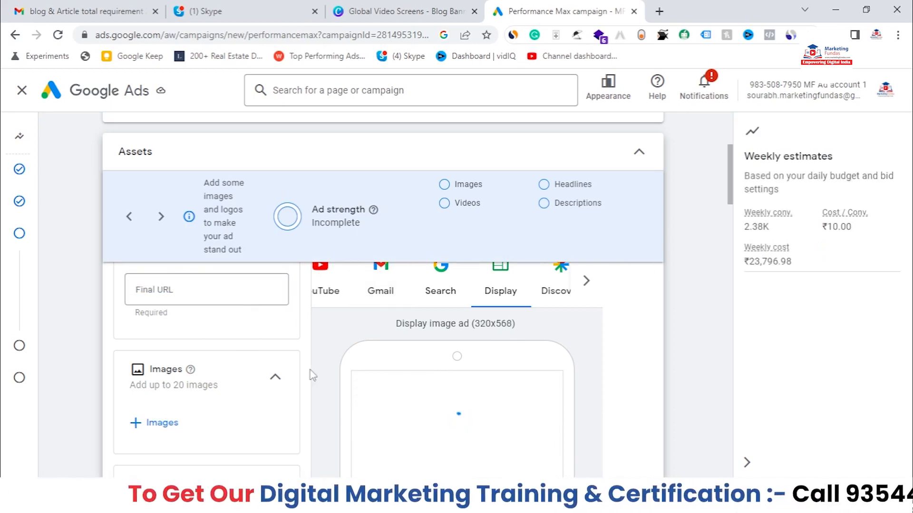
pyautogui.scroll(1, 238, 292)
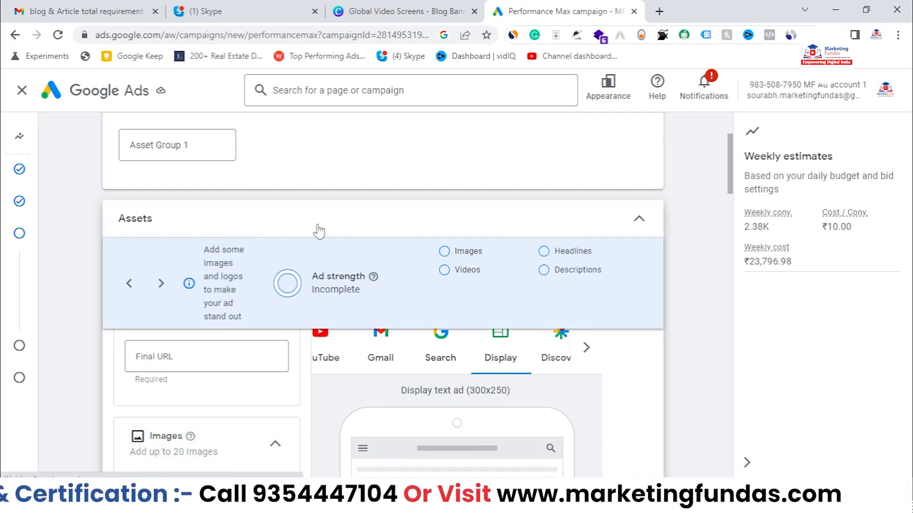
pyautogui.moveTo(312, 276); pyautogui.dragTo(357, 286)
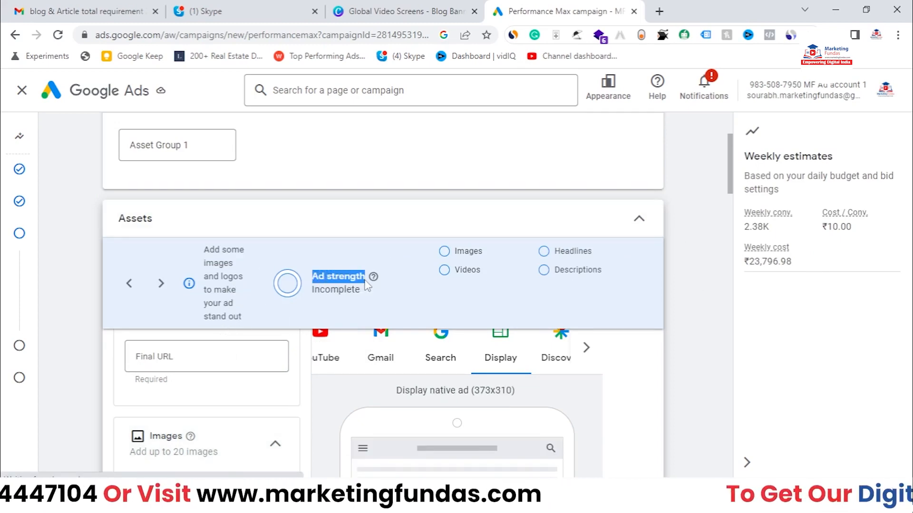
pyautogui.moveTo(363, 291); pyautogui.dragTo(313, 288)
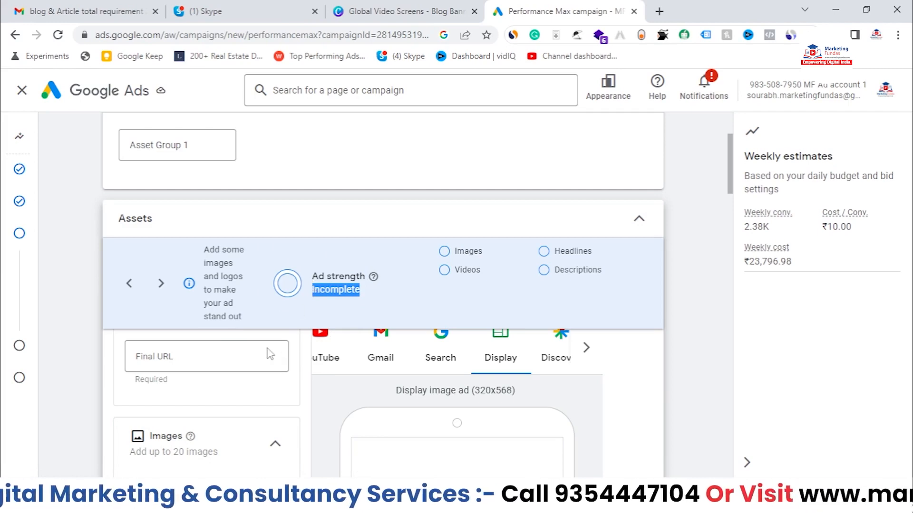
# Open marketingfundas.com in a new browser tab and go to its SEO Services page.
pyautogui.click(217, 366)
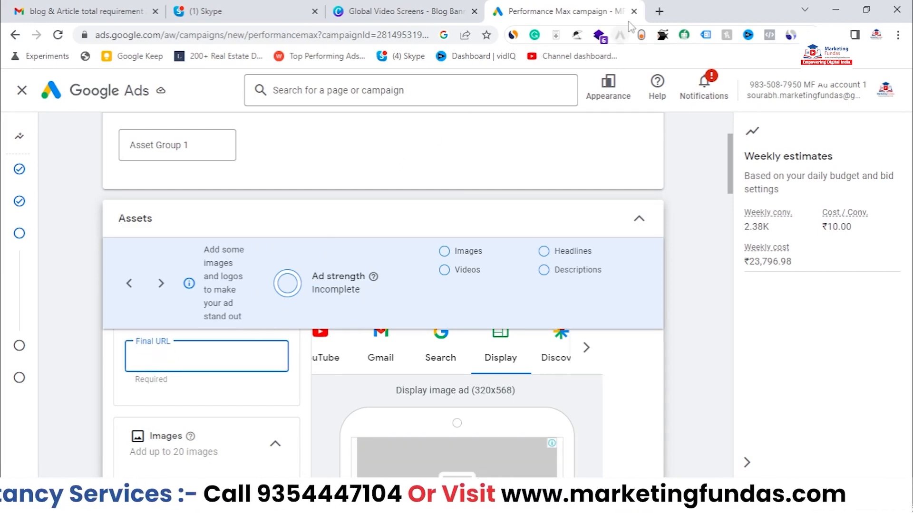
pyautogui.click(662, 15)
pyautogui.write('marketin')
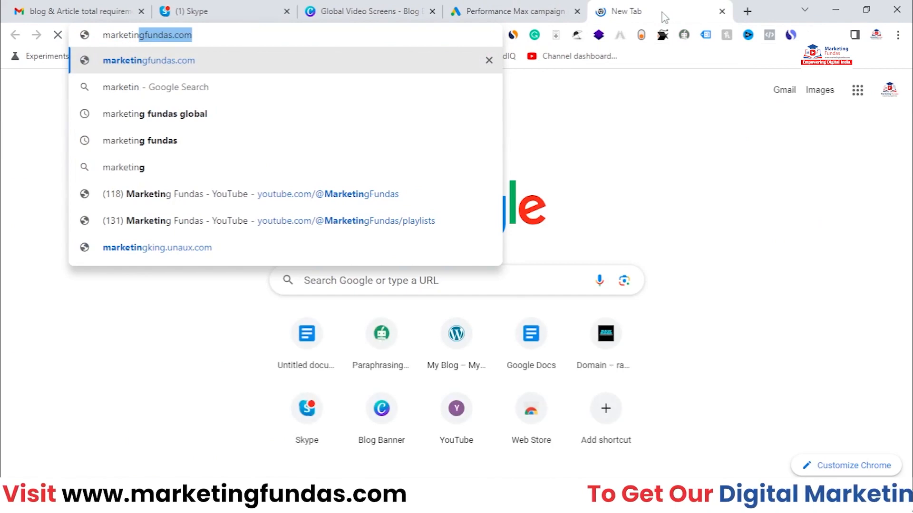
pyautogui.press('Right')
pyautogui.press('Return')
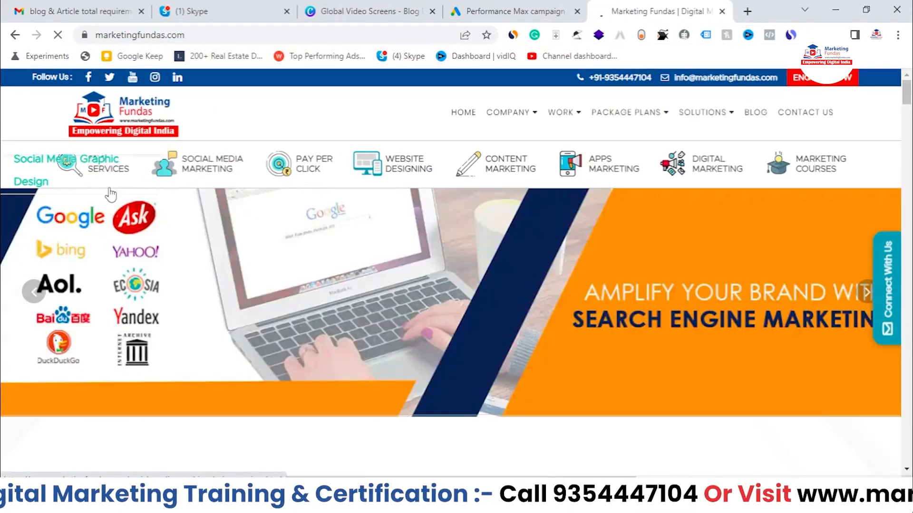
pyautogui.click(187, 36)
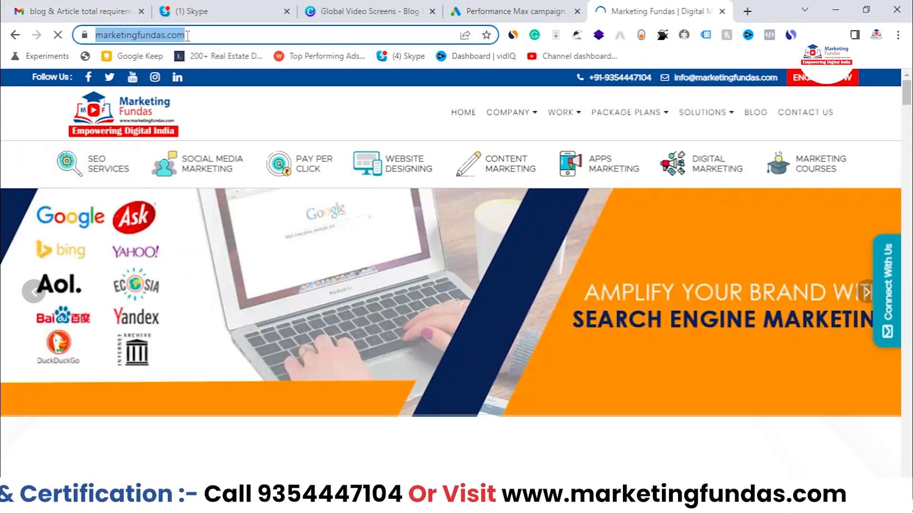
pyautogui.click(231, 141)
pyautogui.moveTo(99, 176)
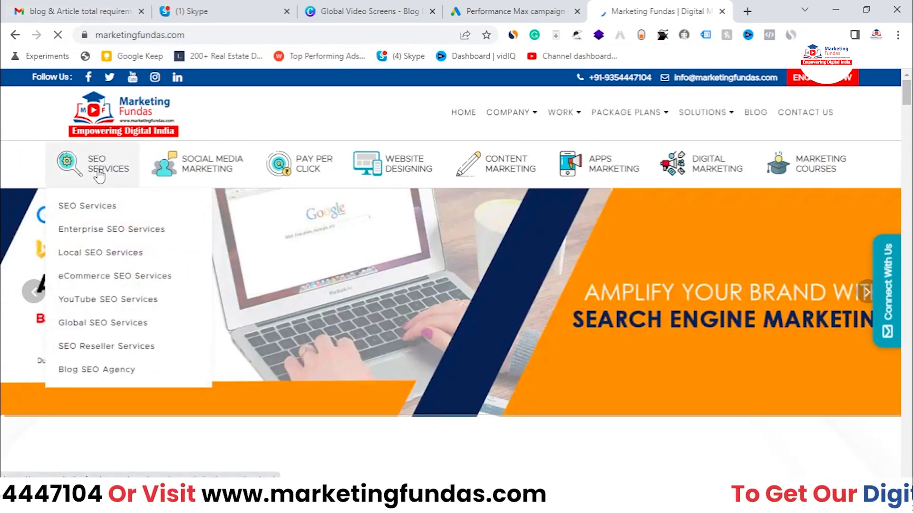
# Copy the SEO services page address and paste it as the asset group's Final URL.
pyautogui.click(140, 38)
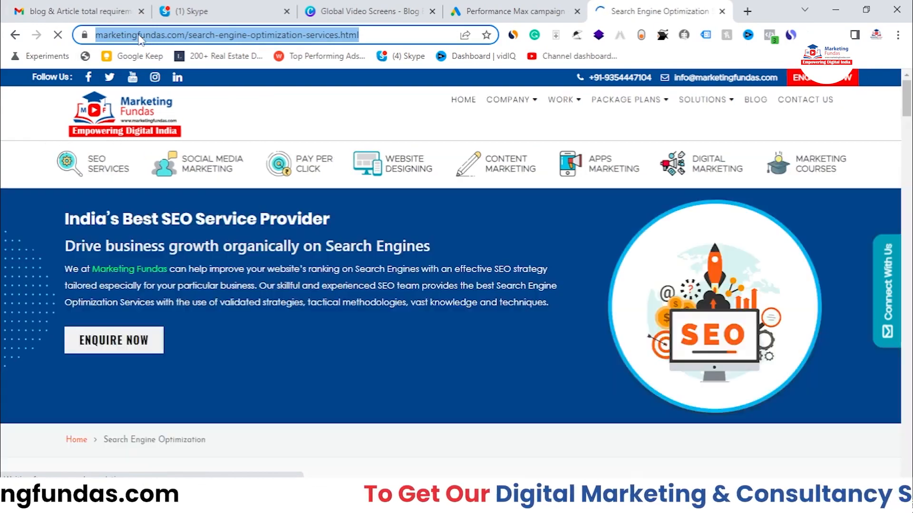
pyautogui.rightClick(139, 36)
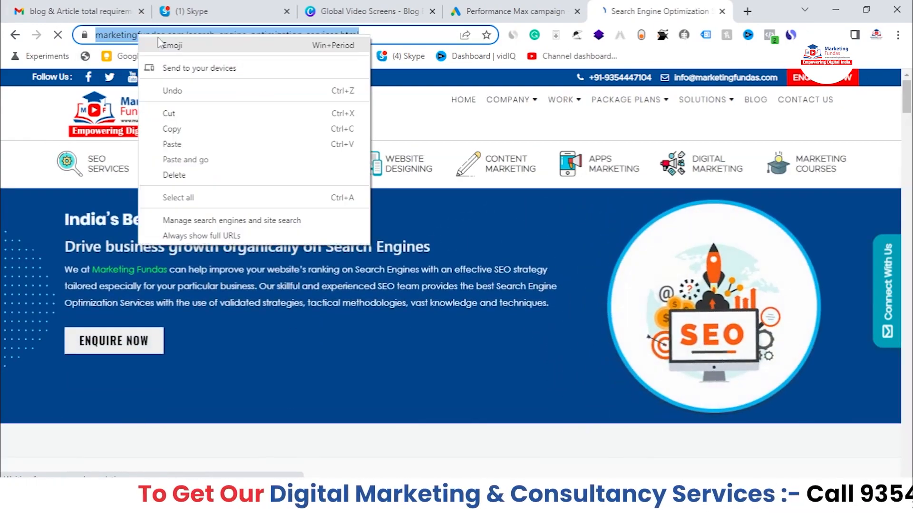
pyautogui.click(185, 129)
pyautogui.click(565, 7)
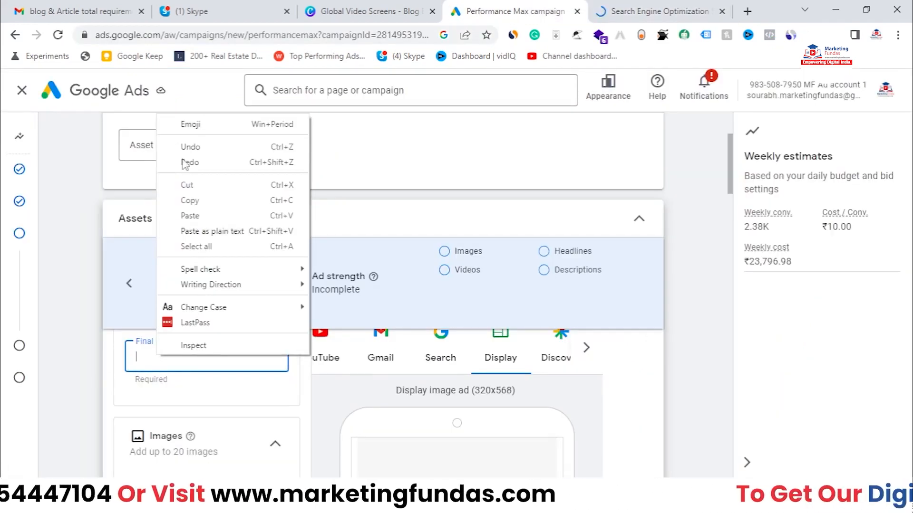
pyautogui.click(199, 215)
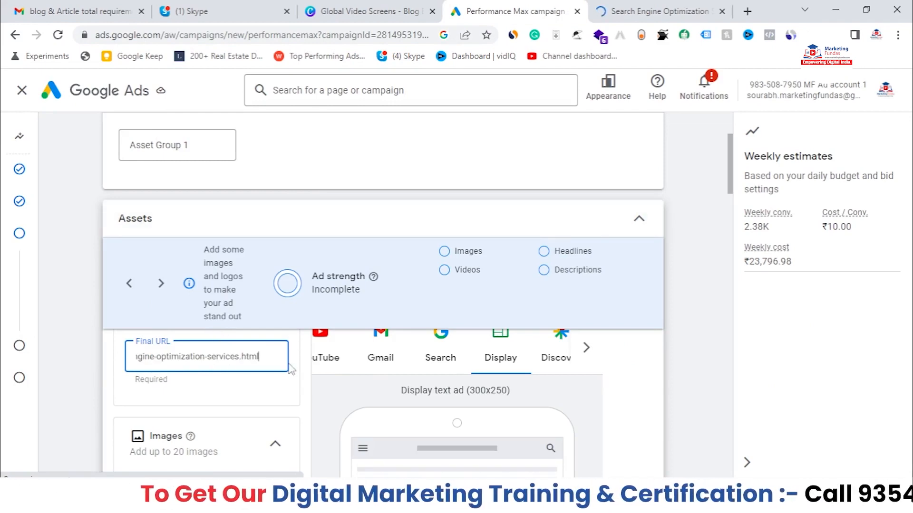
# Start adding images to the asset group and examine the recommended, upload, website or social, and free stock image sources.
pyautogui.scroll(-2, 291, 365)
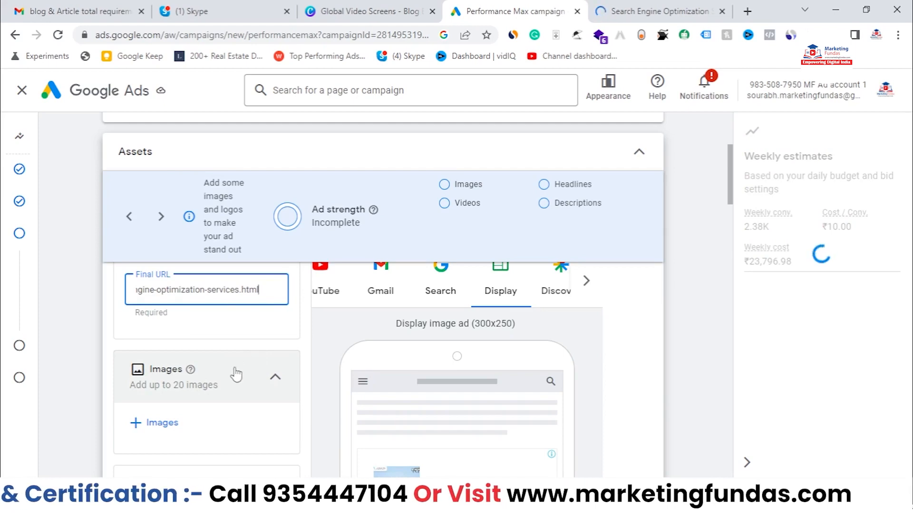
pyautogui.scroll(-2, 242, 387)
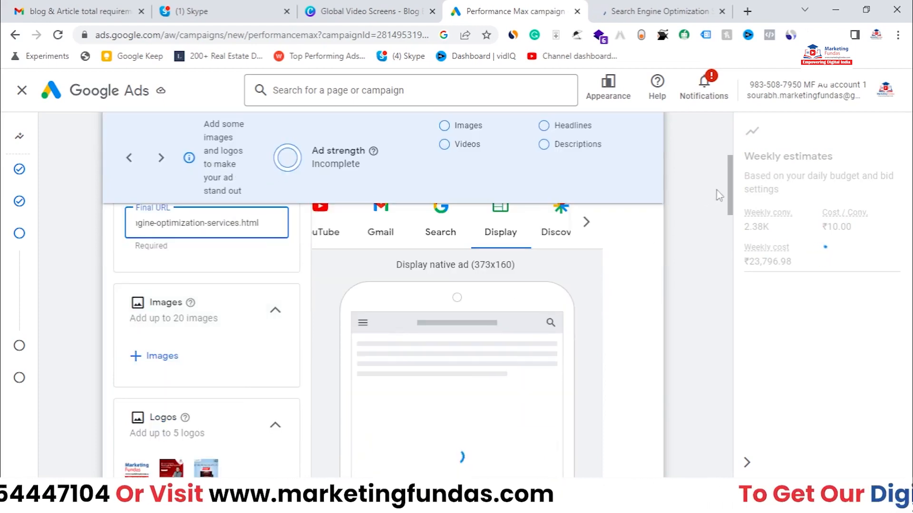
pyautogui.click(161, 356)
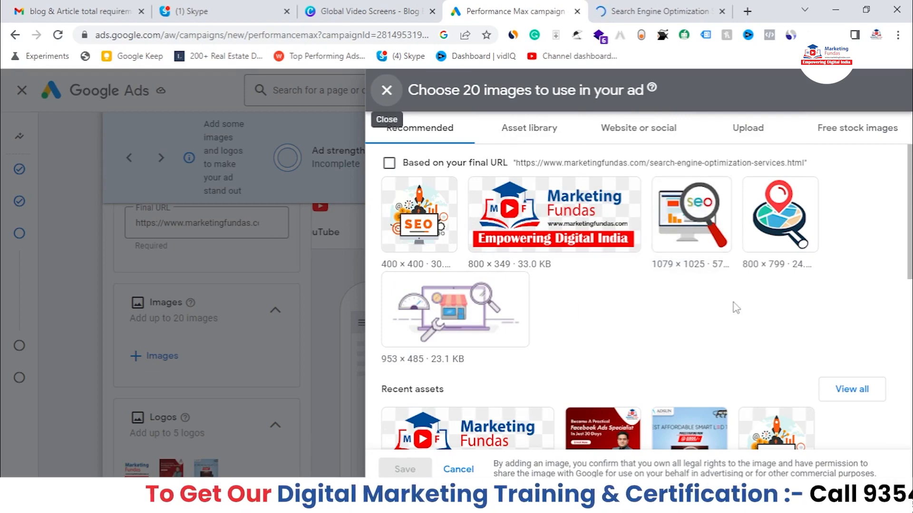
pyautogui.scroll(-1, 586, 346)
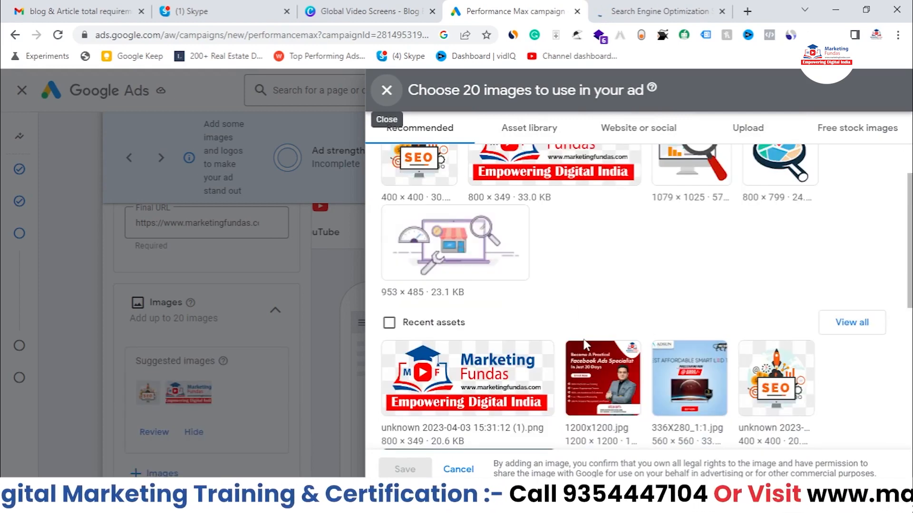
pyautogui.scroll(1, 717, 228)
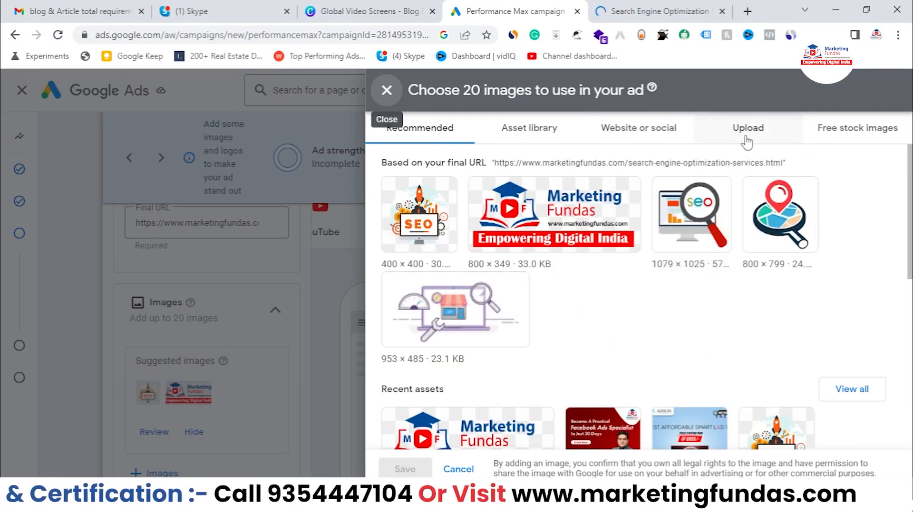
pyautogui.click(747, 138)
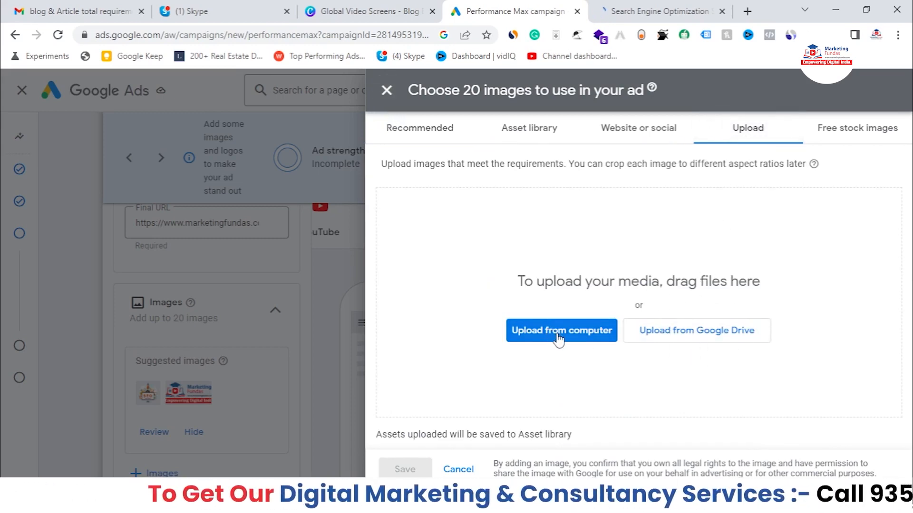
pyautogui.click(666, 137)
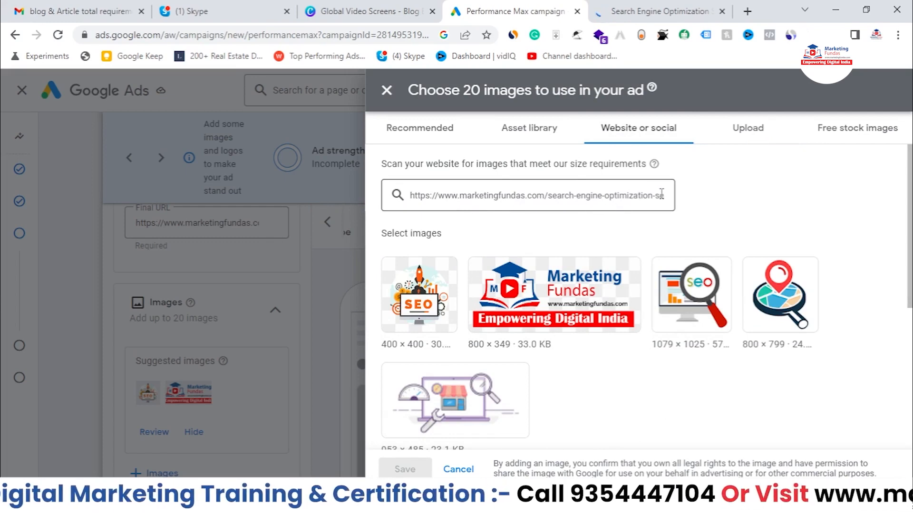
pyautogui.click(830, 139)
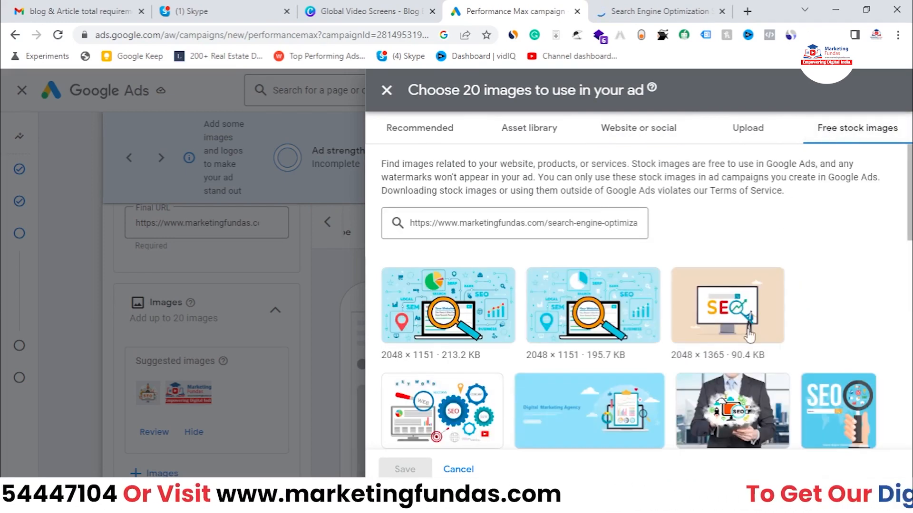
pyautogui.scroll(-2, 749, 335)
pyautogui.scroll(-2, 748, 336)
pyautogui.scroll(5, 431, 151)
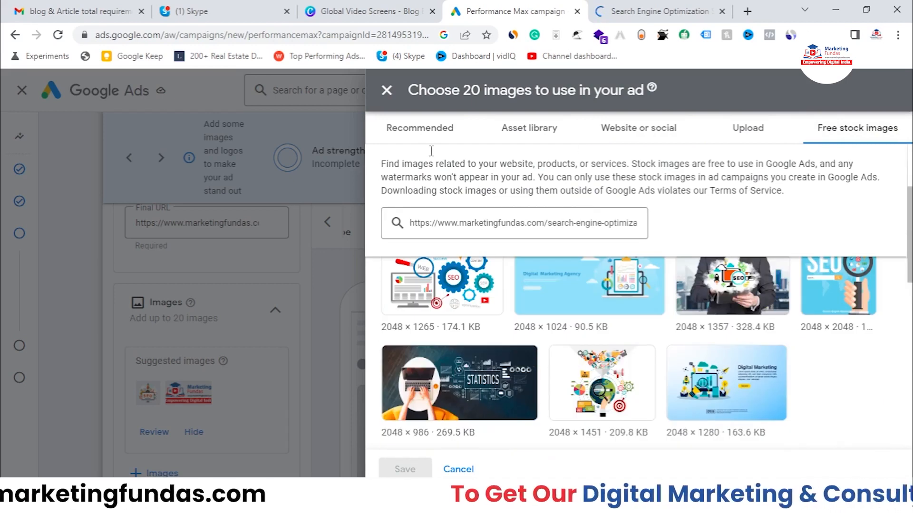
# Select the asset library images 300X300.jpg, 1200X1200.jpg, 300X250_1:1.jpg, 600x314.jpg and 1080x1080.jpg for the asset group.
pyautogui.click(526, 129)
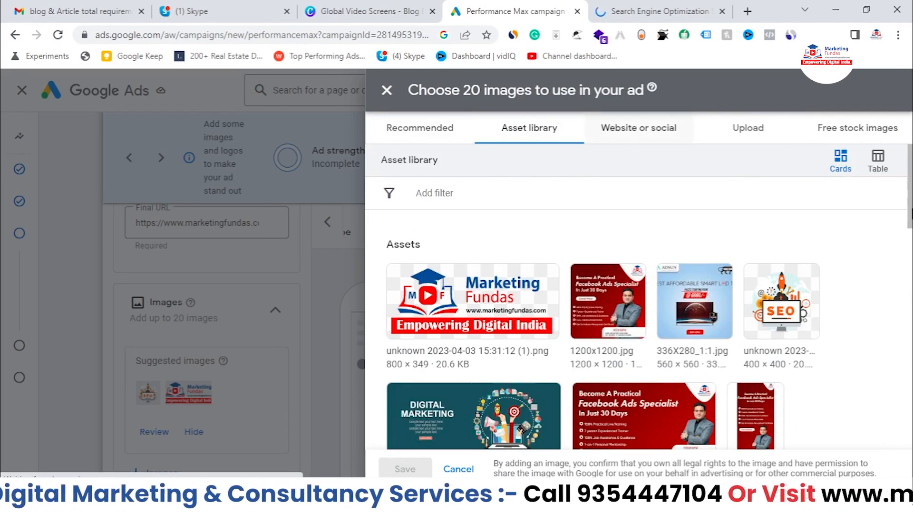
pyautogui.moveTo(910, 214); pyautogui.dragTo(911, 314)
pyautogui.scroll(2, 651, 337)
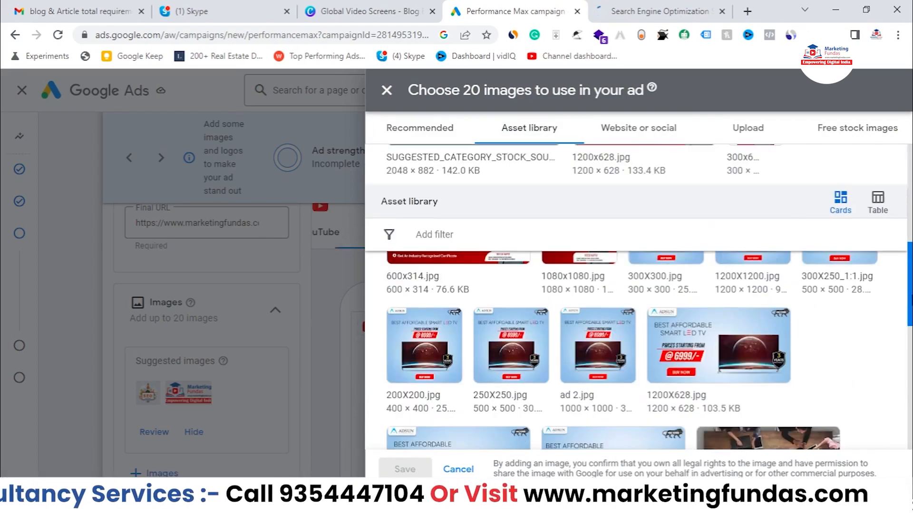
pyautogui.click(642, 254)
pyautogui.click(728, 253)
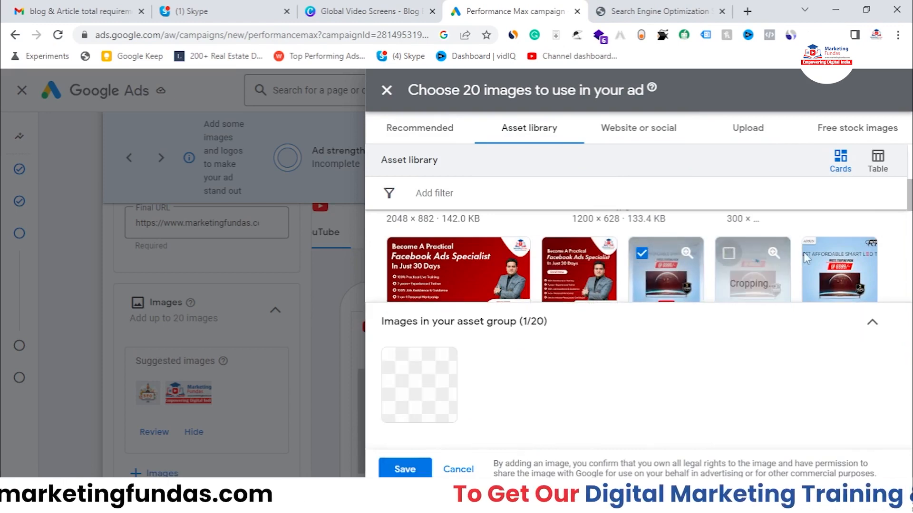
pyautogui.click(814, 254)
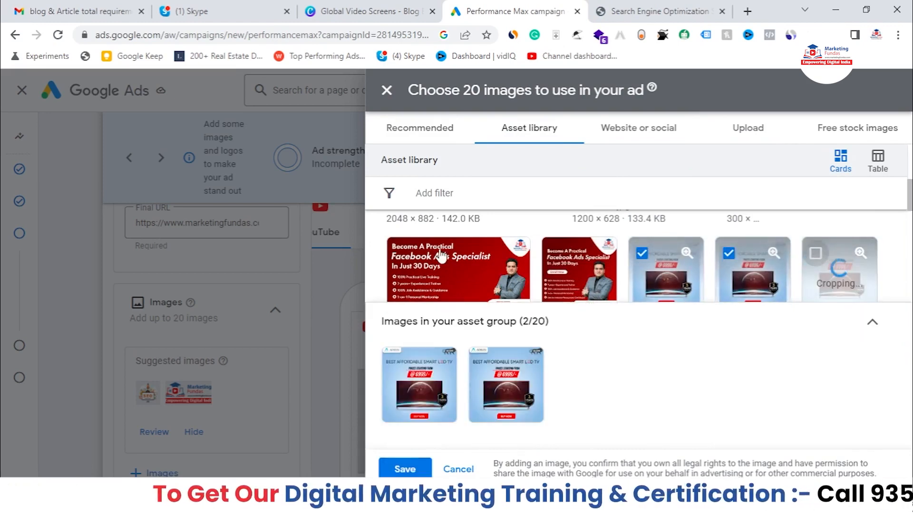
pyautogui.click(402, 254)
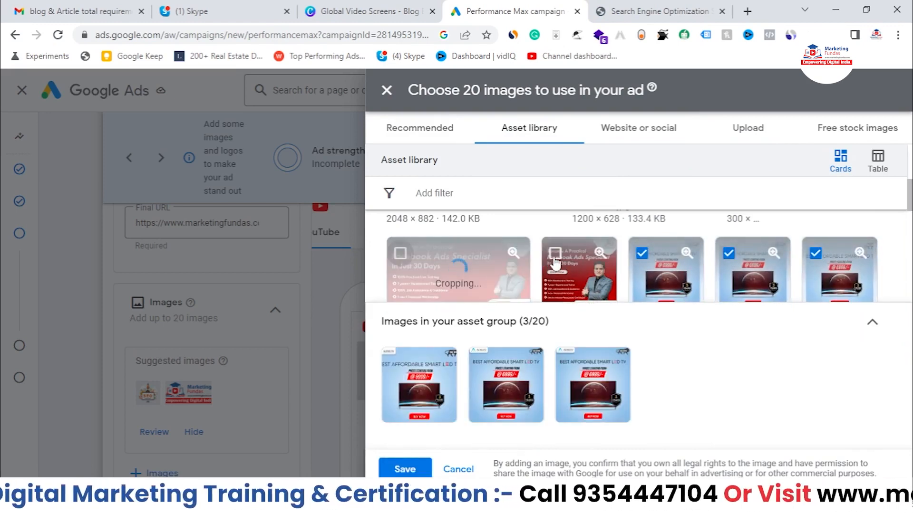
pyautogui.click(555, 261)
# Add 250X250.jpg, ad 2.jpg, 1200X628.jpg, the smart TV images 600X314.jpg and 800X418.jpg, and the unnamed Digital Marketing image, and save the selection.
pyautogui.scroll(-2, 621, 271)
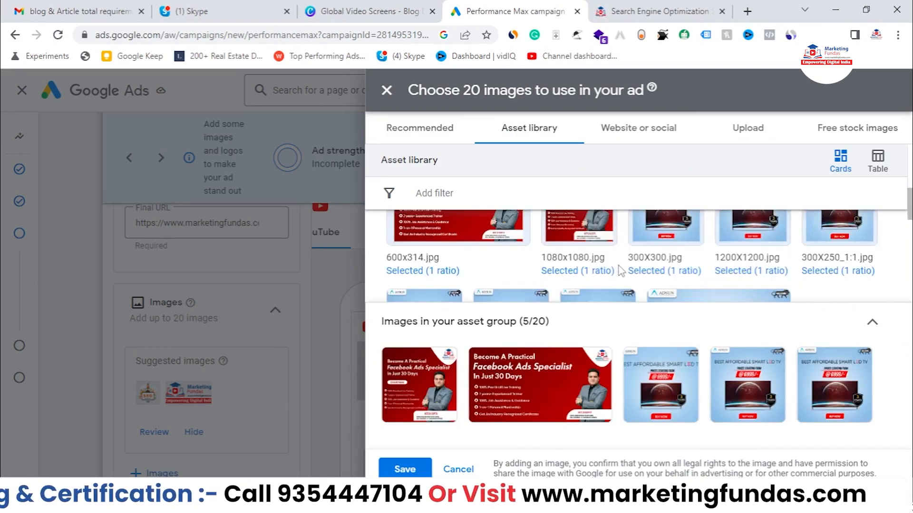
pyautogui.scroll(-2, 621, 271)
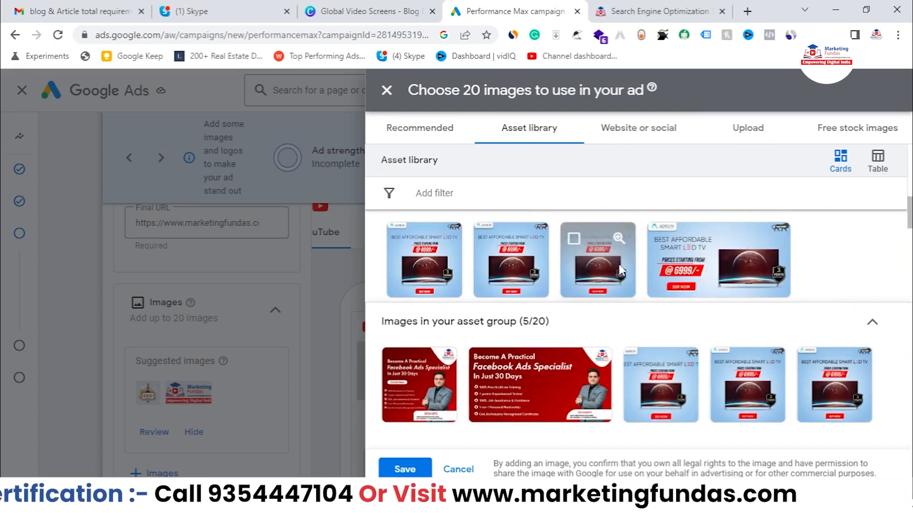
pyautogui.click(486, 243)
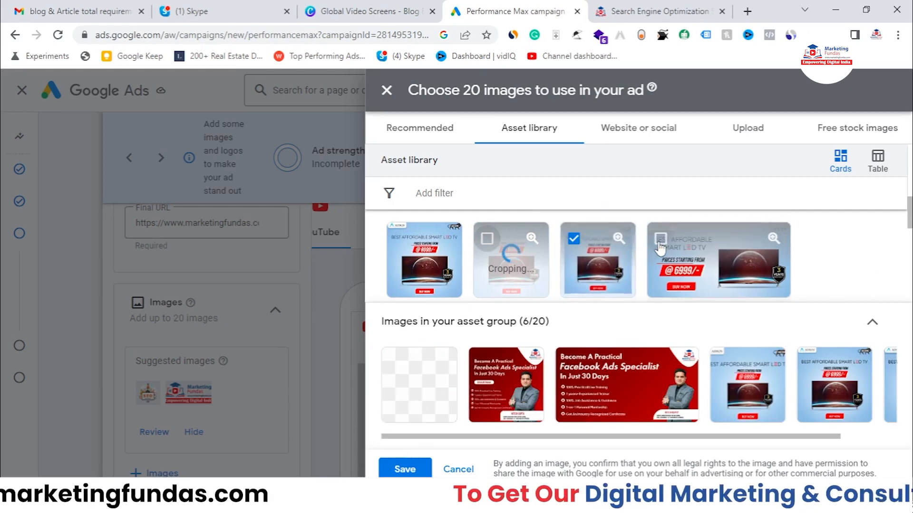
pyautogui.click(659, 246)
pyautogui.scroll(-4, 498, 277)
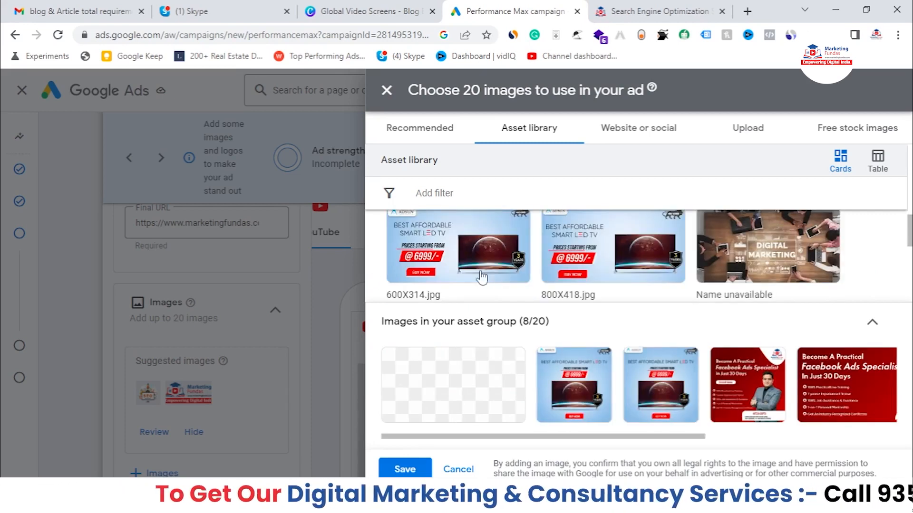
pyautogui.click(497, 277)
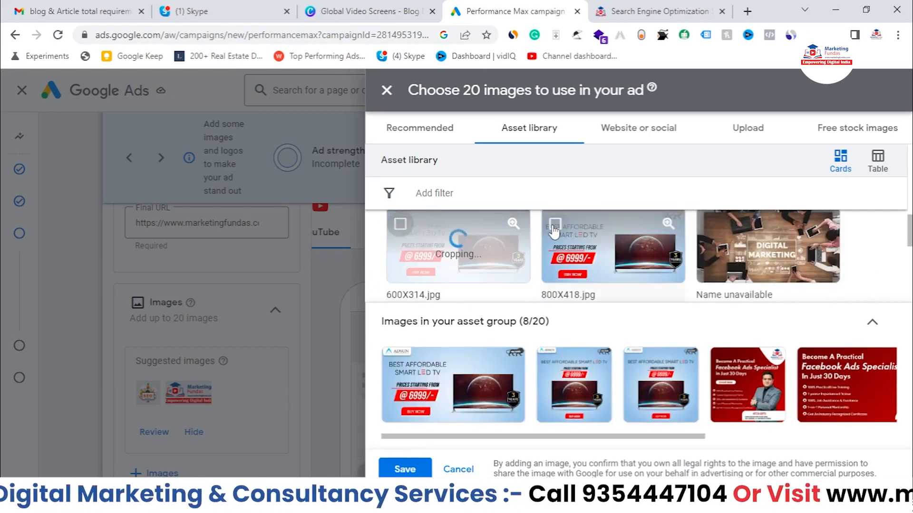
pyautogui.click(554, 232)
pyautogui.click(702, 247)
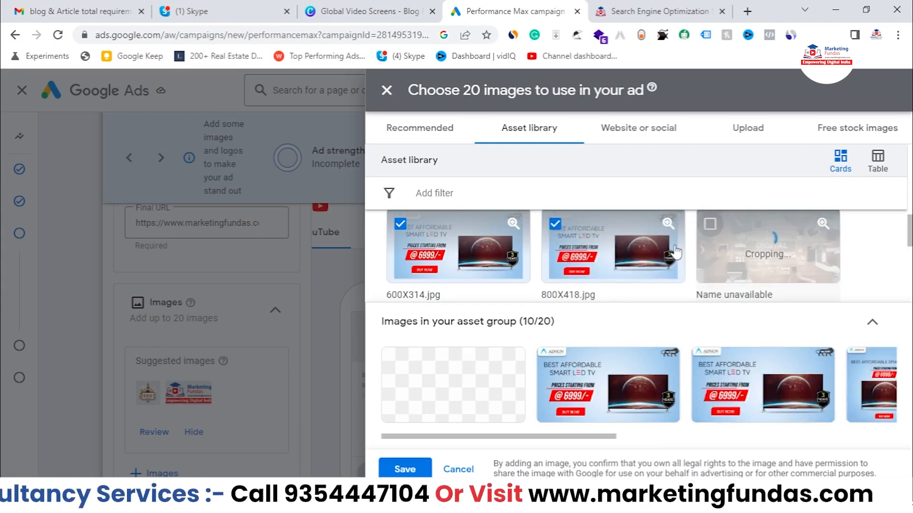
pyautogui.moveTo(523, 326); pyautogui.dragTo(544, 326)
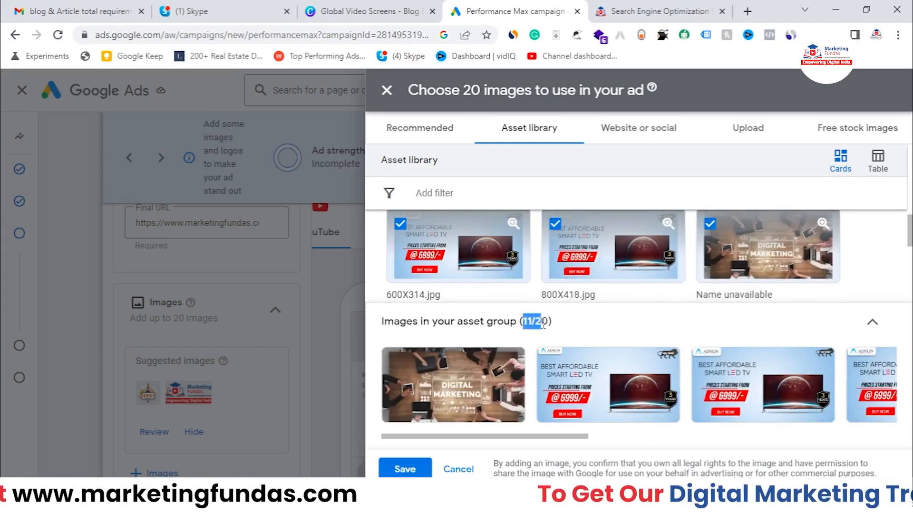
pyautogui.click(405, 466)
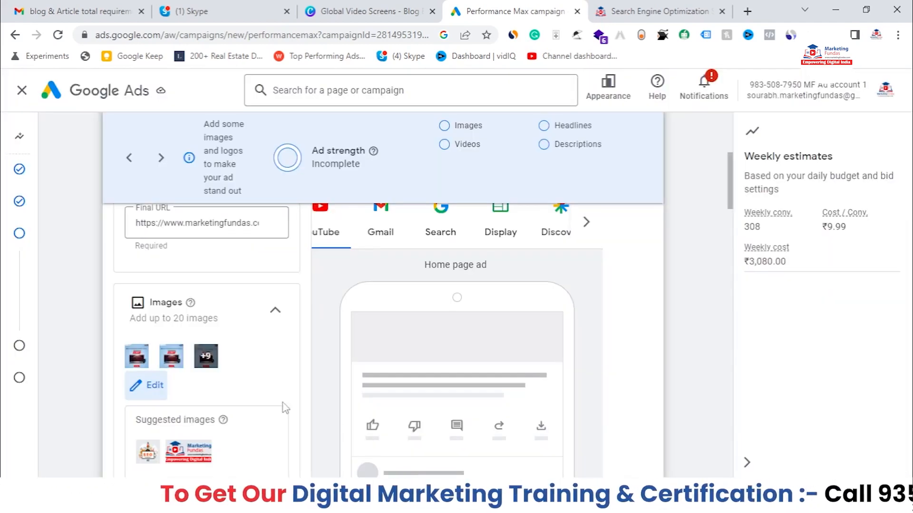
# Hide the suggested images under the asset group's Images and check the logos already included.
pyautogui.scroll(-1, 227, 341)
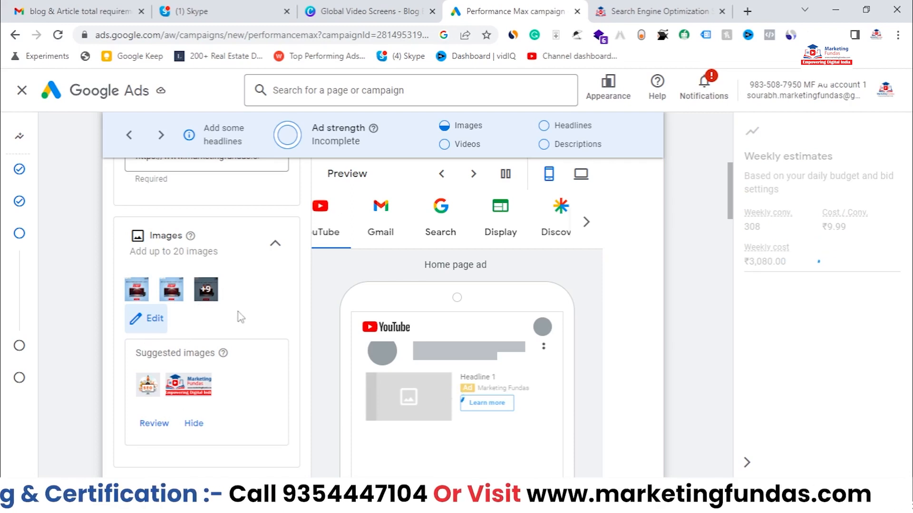
pyautogui.scroll(-1, 240, 317)
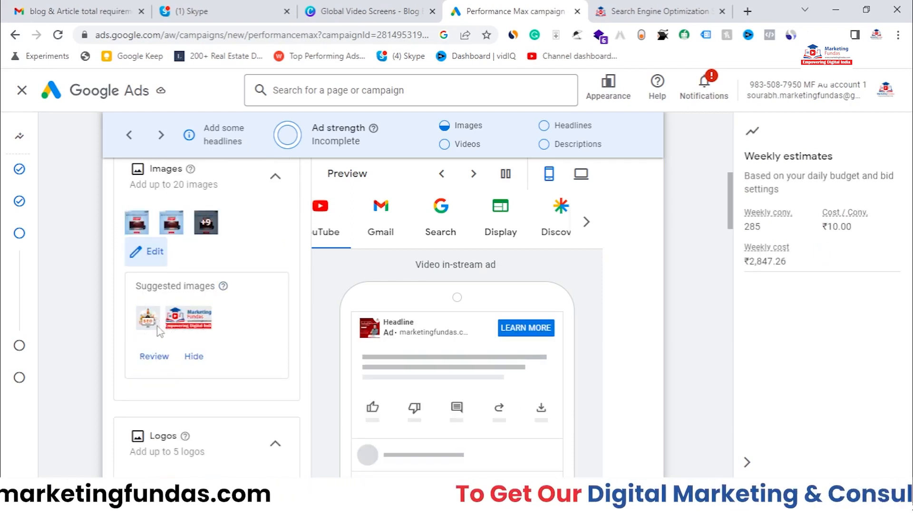
pyautogui.click(195, 357)
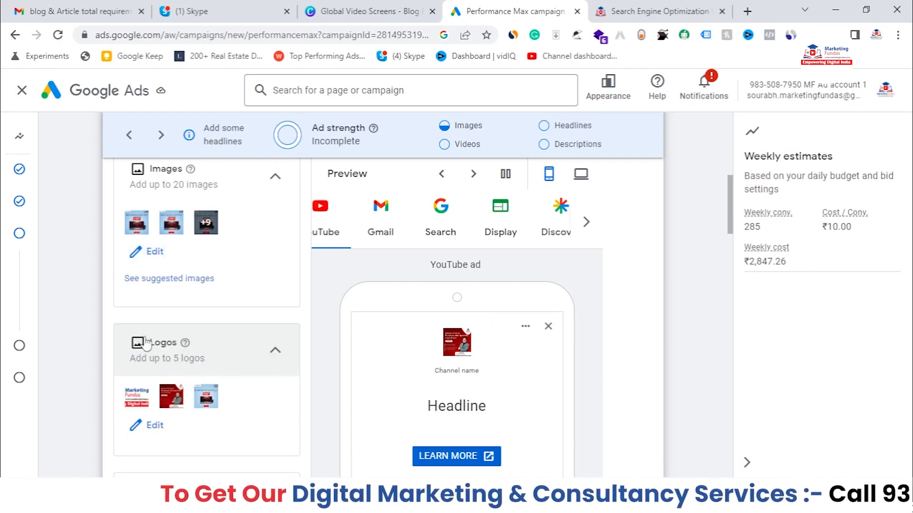
pyautogui.scroll(-1, 298, 311)
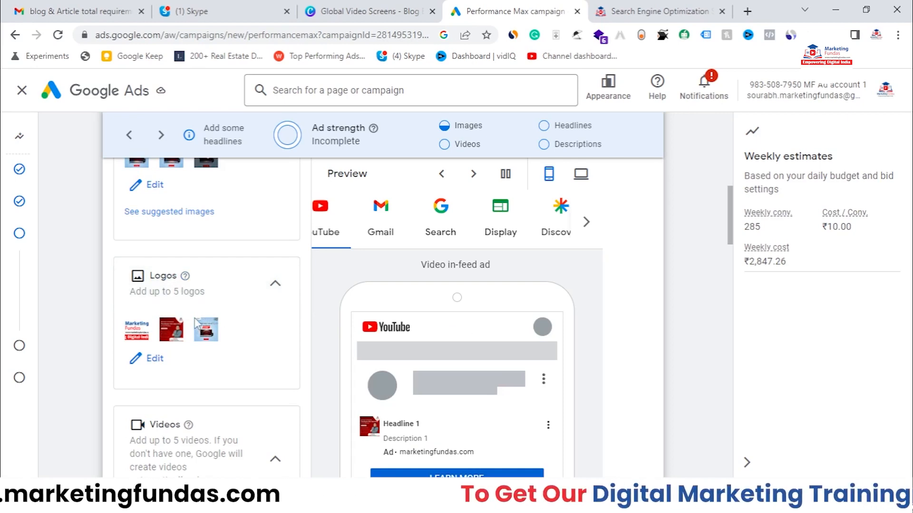
# Open the asset group's logo selection to review the chosen logos, and close it without changing them.
pyautogui.click(147, 359)
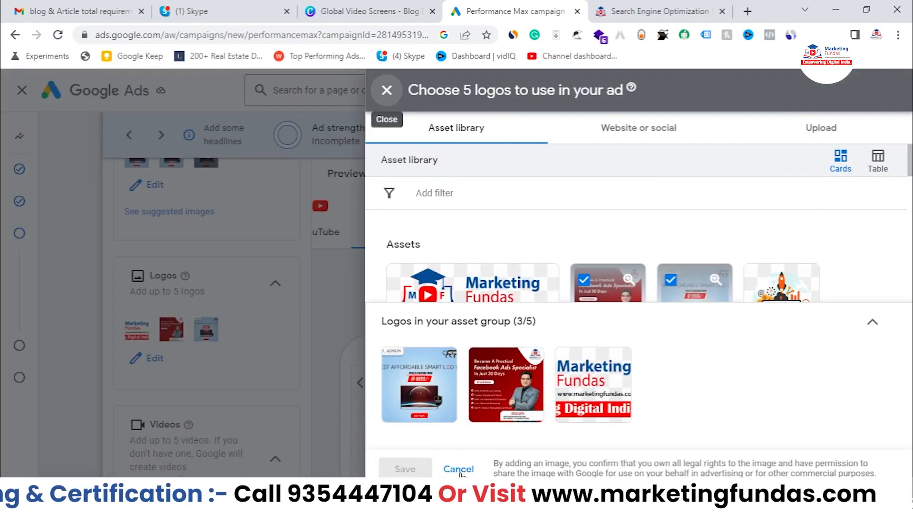
pyautogui.click(363, 384)
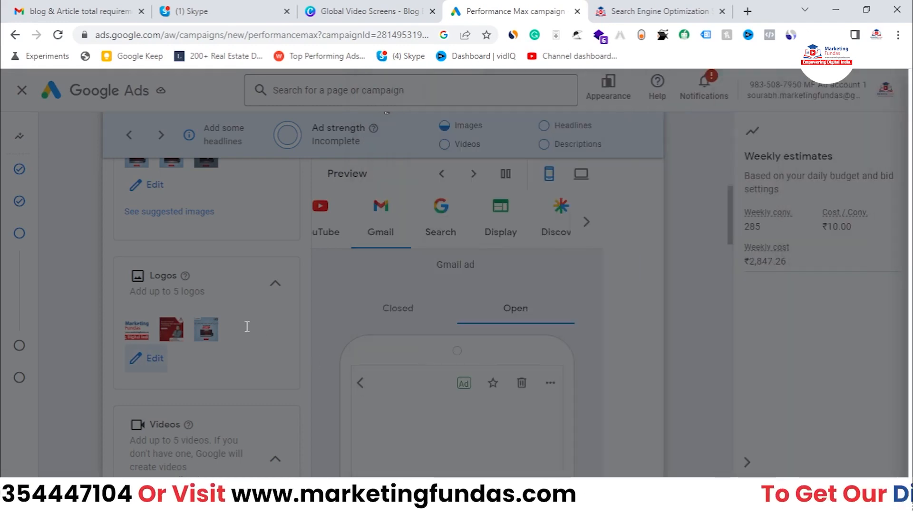
pyautogui.scroll(-1, 255, 315)
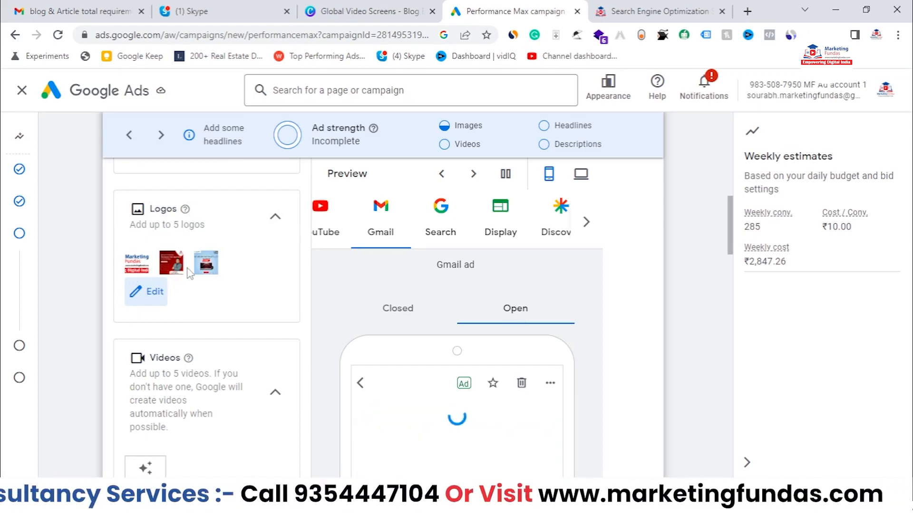
# Start adding videos to the asset group and examine the YouTube search and asset library sources, ending on the asset library.
pyautogui.scroll(-1, 264, 277)
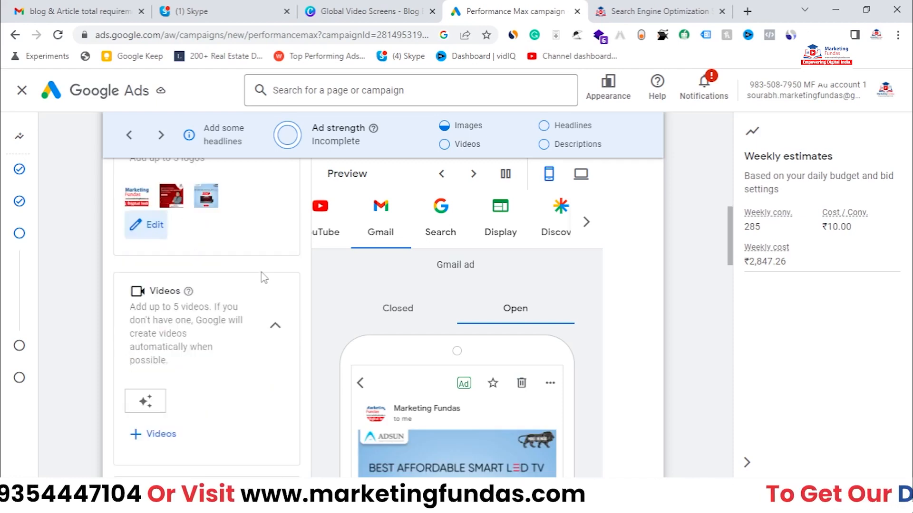
pyautogui.scroll(-1, 174, 388)
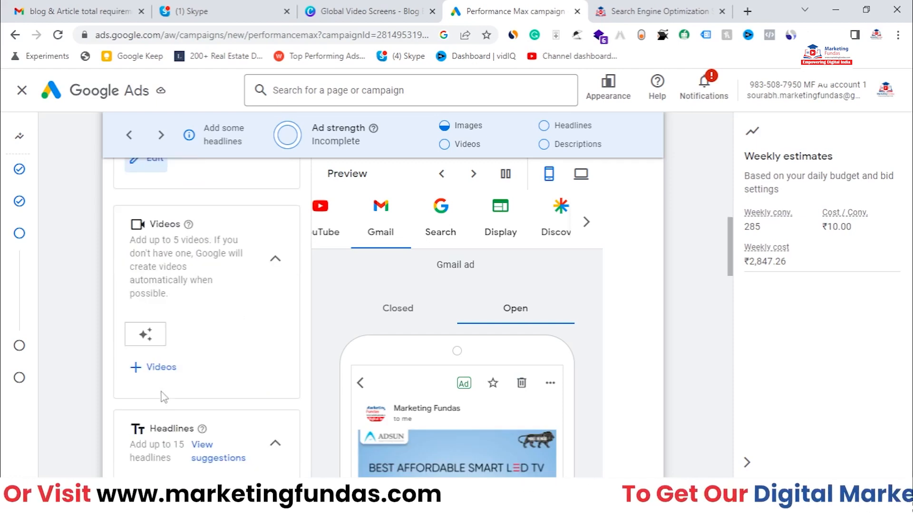
pyautogui.click(141, 369)
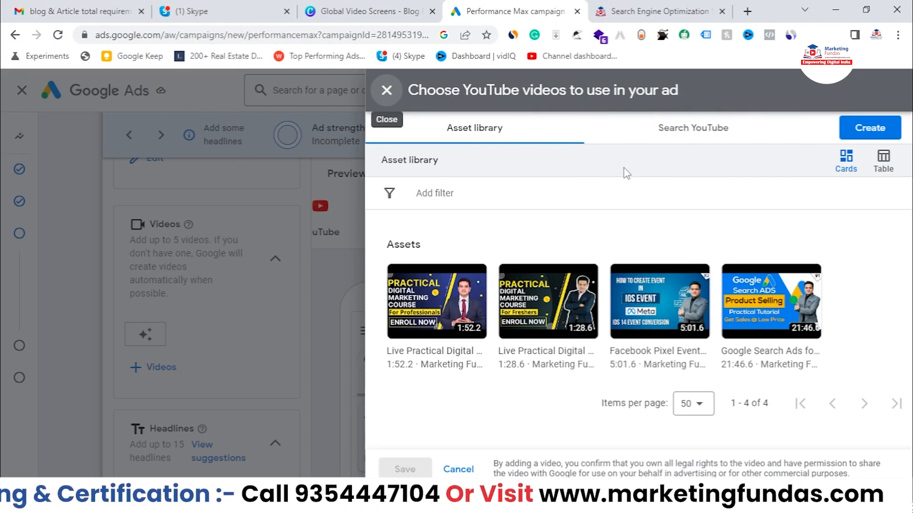
pyautogui.click(678, 139)
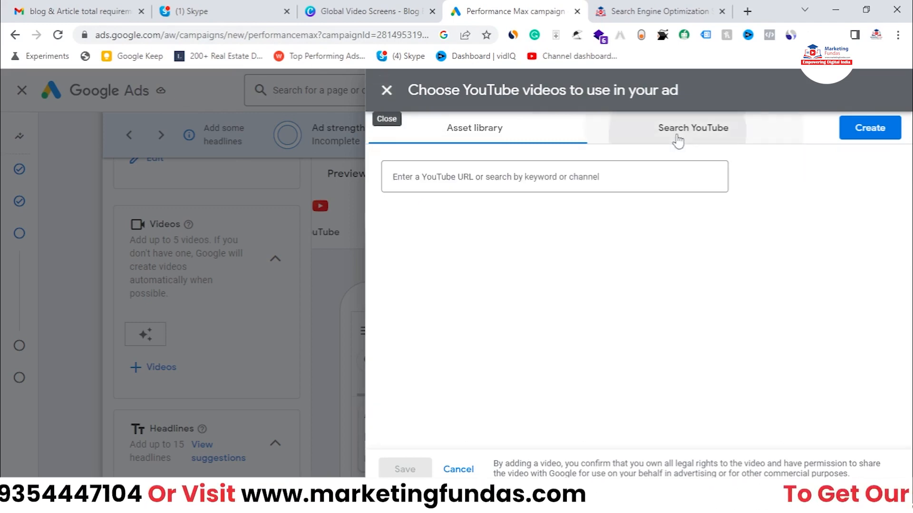
pyautogui.click(613, 187)
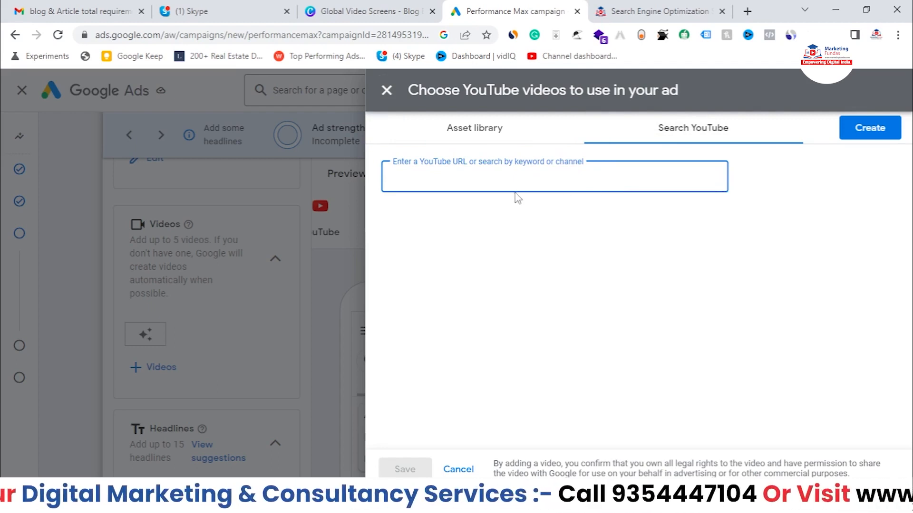
pyautogui.click(550, 224)
pyautogui.click(529, 144)
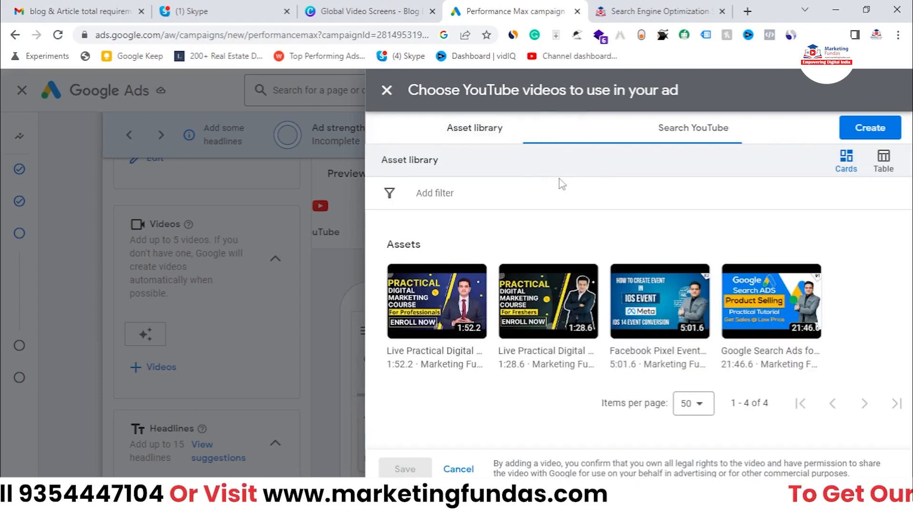
pyautogui.click(694, 135)
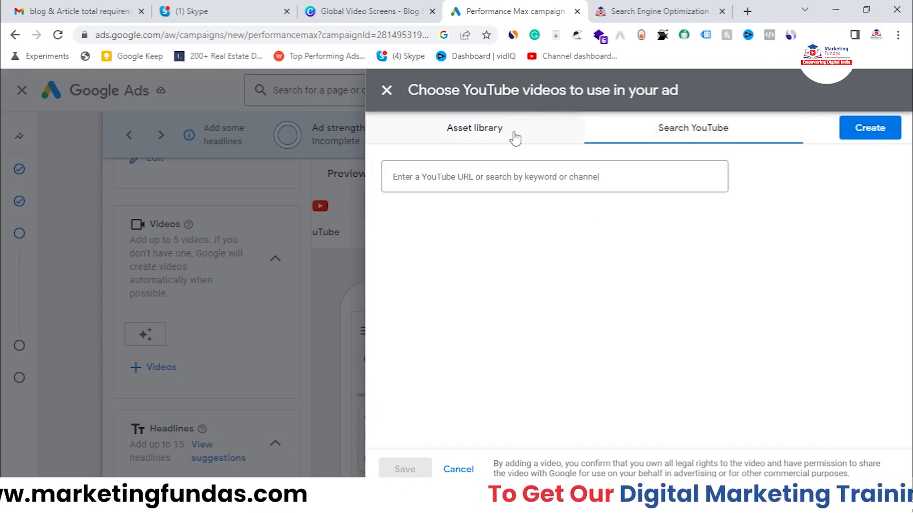
pyautogui.click(514, 138)
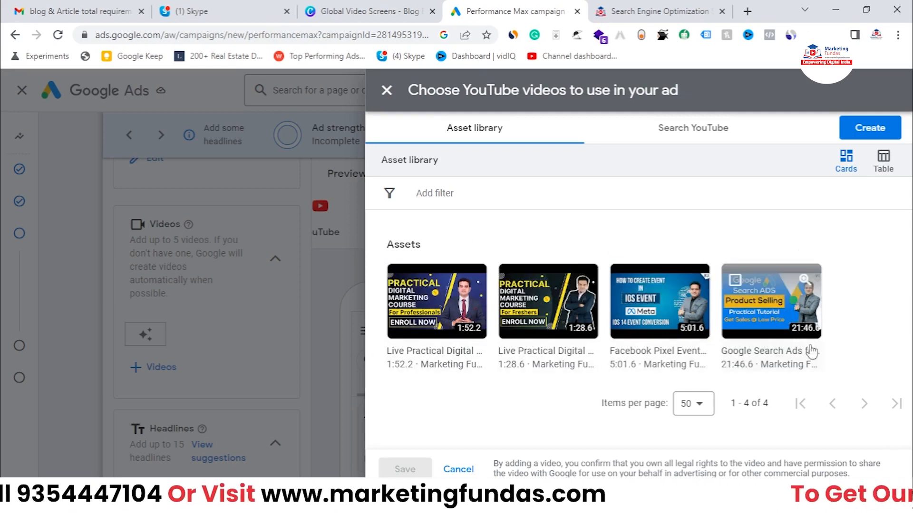
# Select the Practical Digital Marketing Course videos For Professionals and For Freshers from the asset library and save them to the asset group.
pyautogui.moveTo(408, 281)
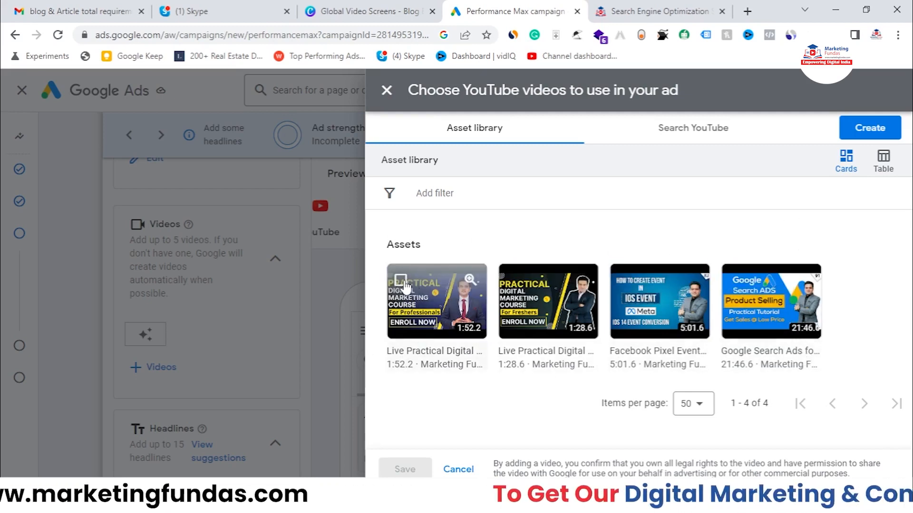
pyautogui.click(403, 283)
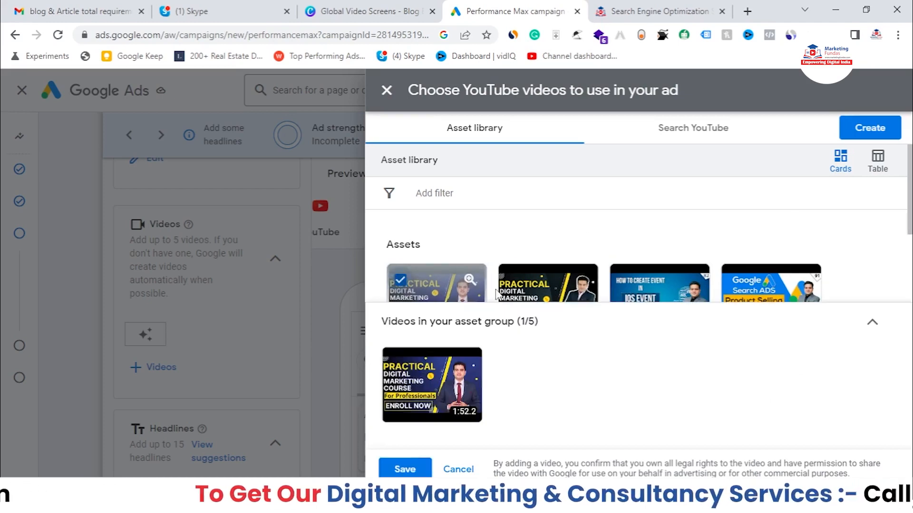
pyautogui.click(511, 281)
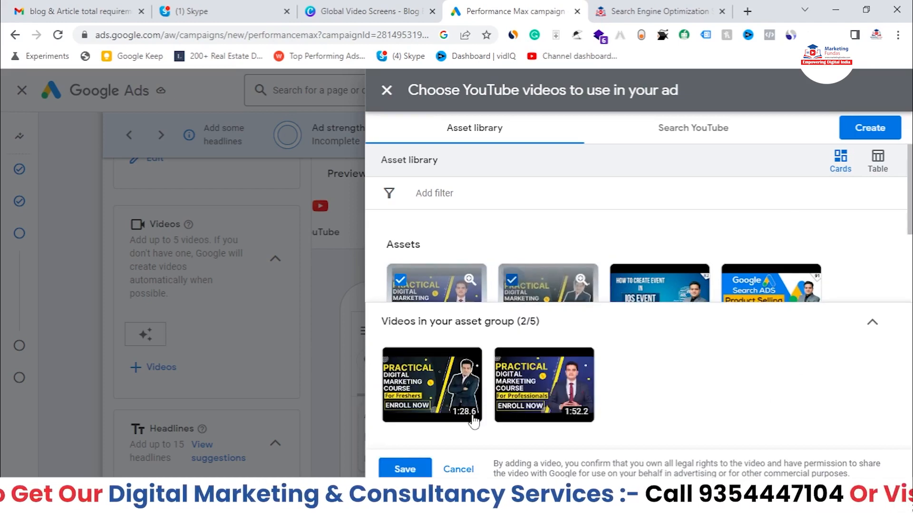
pyautogui.click(395, 463)
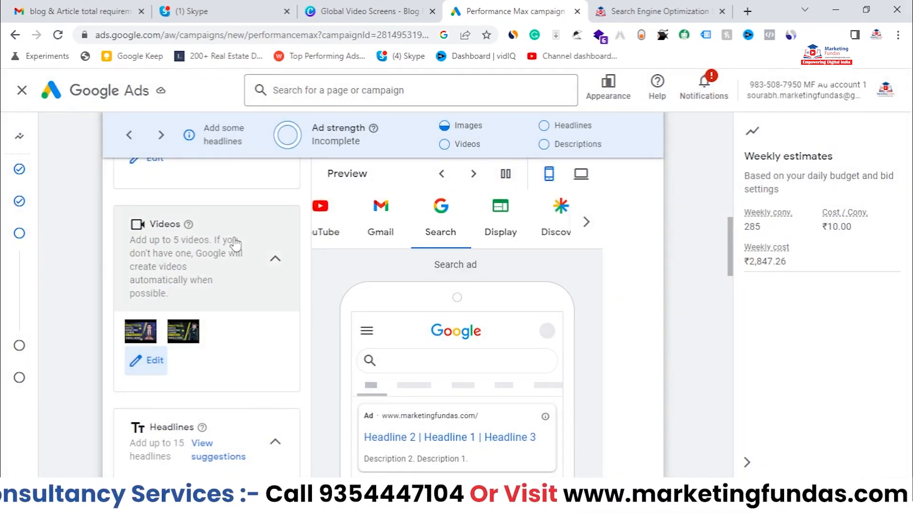
# Open the full set of headline suggestions for the asset group's Headlines.
pyautogui.scroll(-5, 235, 244)
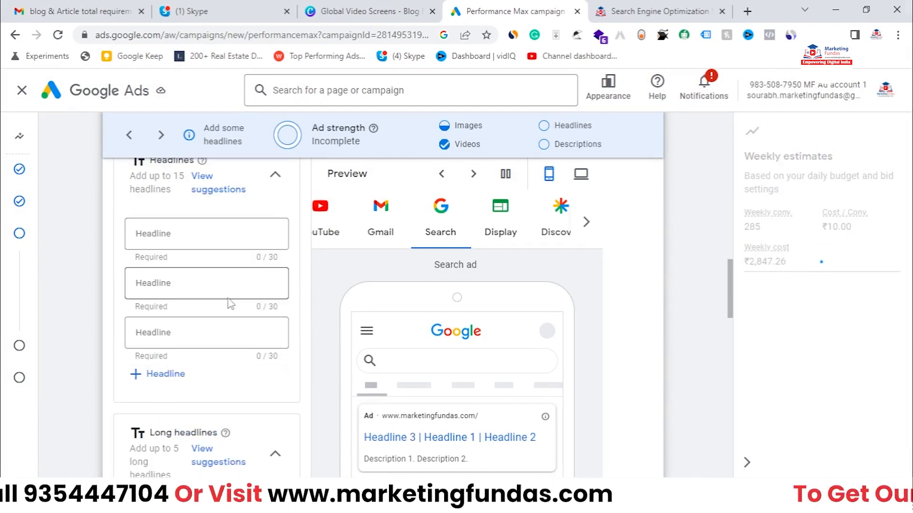
pyautogui.scroll(1, 229, 297)
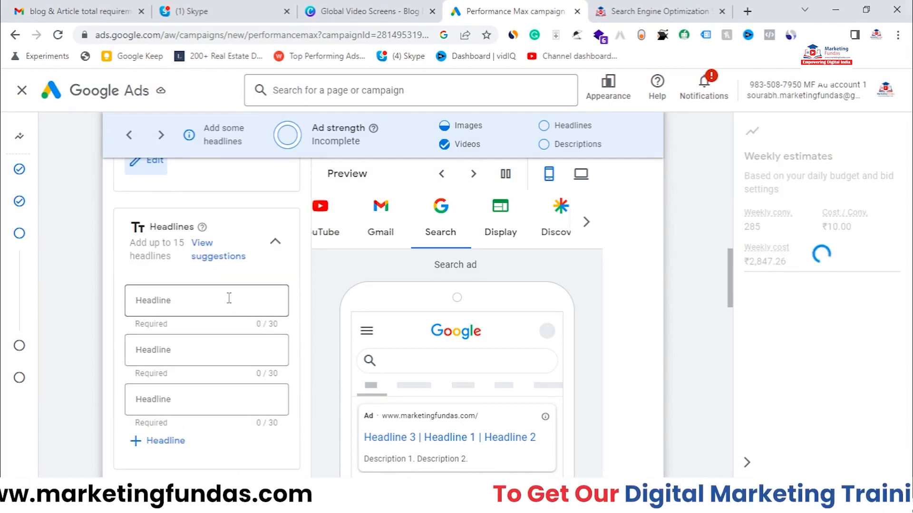
pyautogui.click(176, 243)
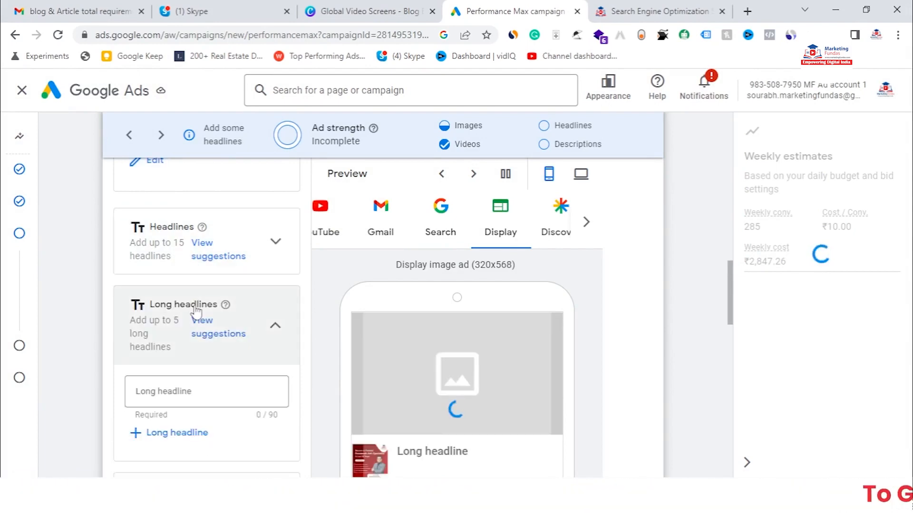
pyautogui.click(240, 256)
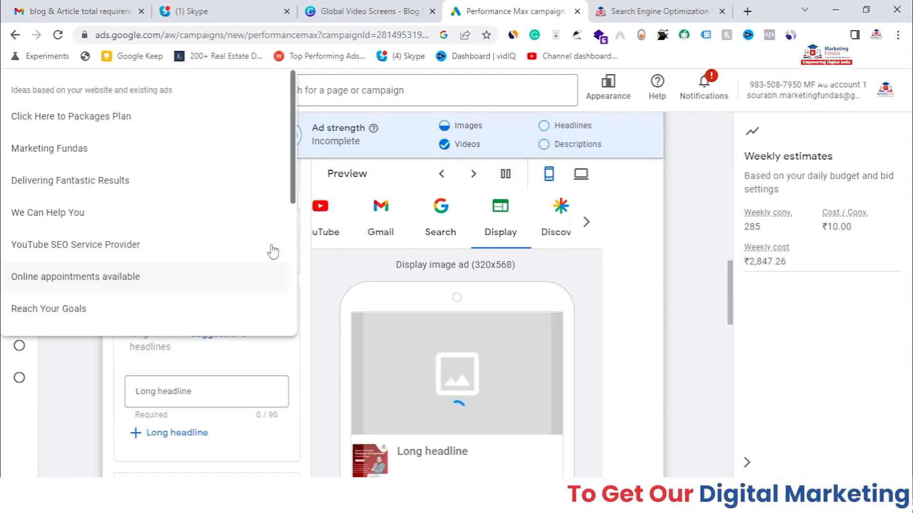
pyautogui.click(306, 331)
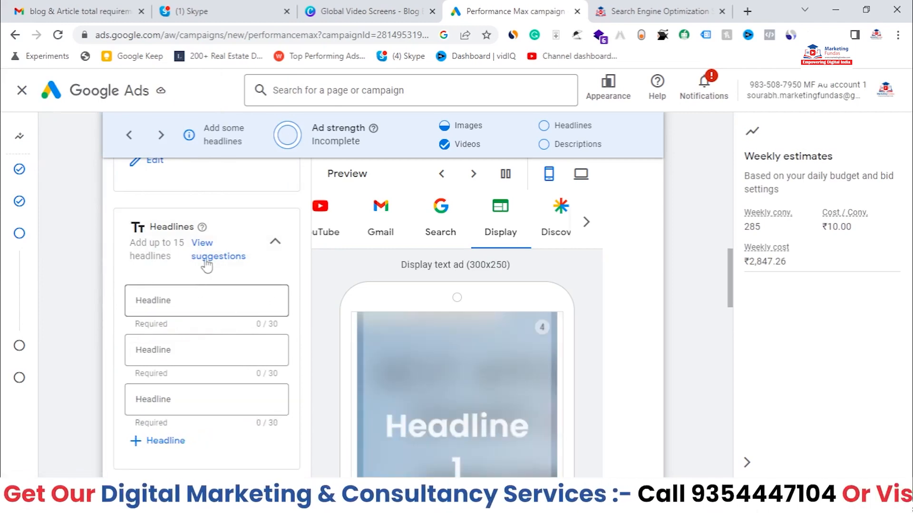
pyautogui.click(207, 264)
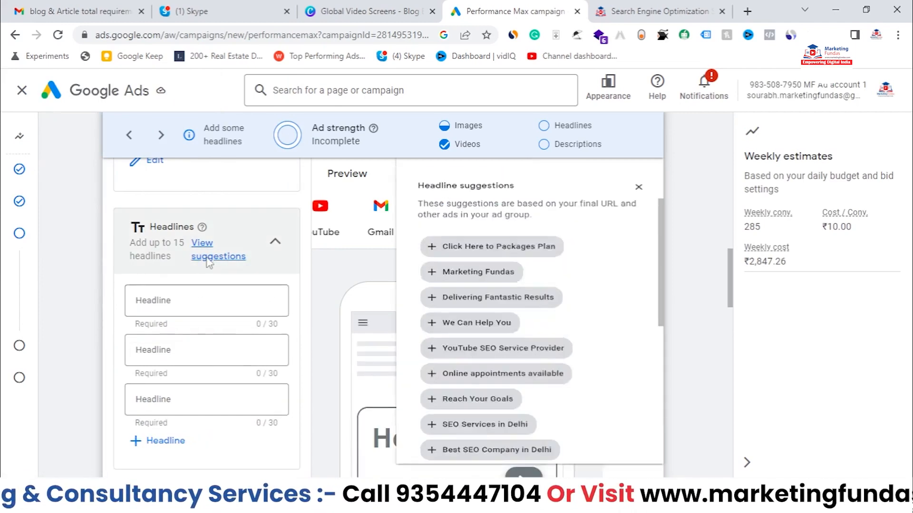
# Review the headline suggestions and add YouTube SEO Service Provider, Best SEO Company in Delhi and Online appointments available.
pyautogui.scroll(-6, 614, 268)
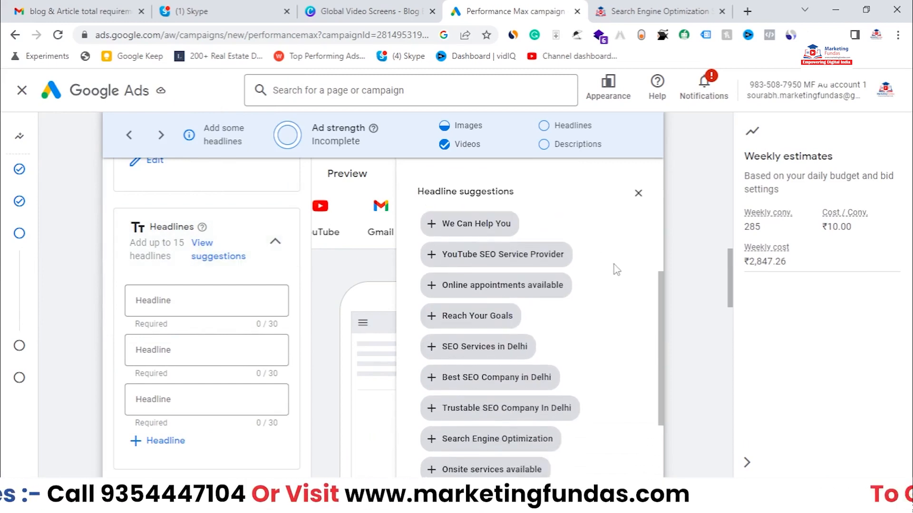
pyautogui.scroll(-2, 616, 270)
pyautogui.scroll(3, 616, 270)
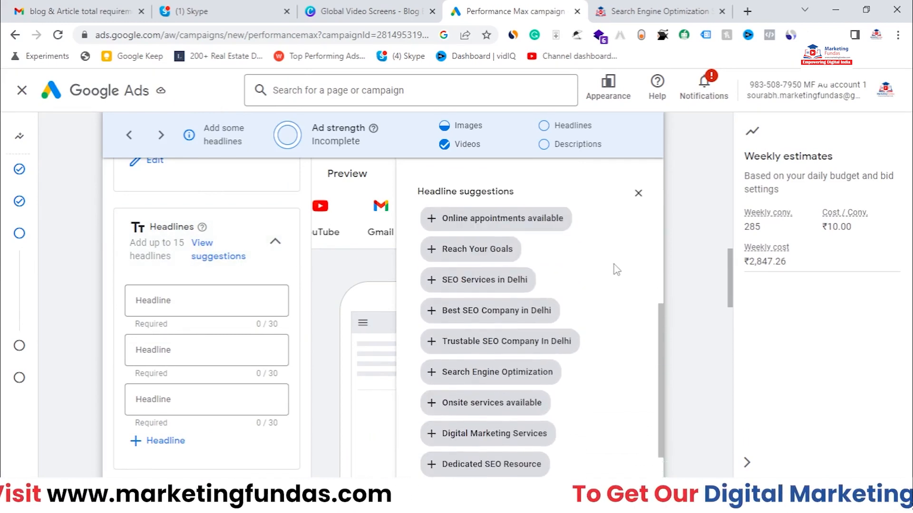
pyautogui.scroll(1, 617, 269)
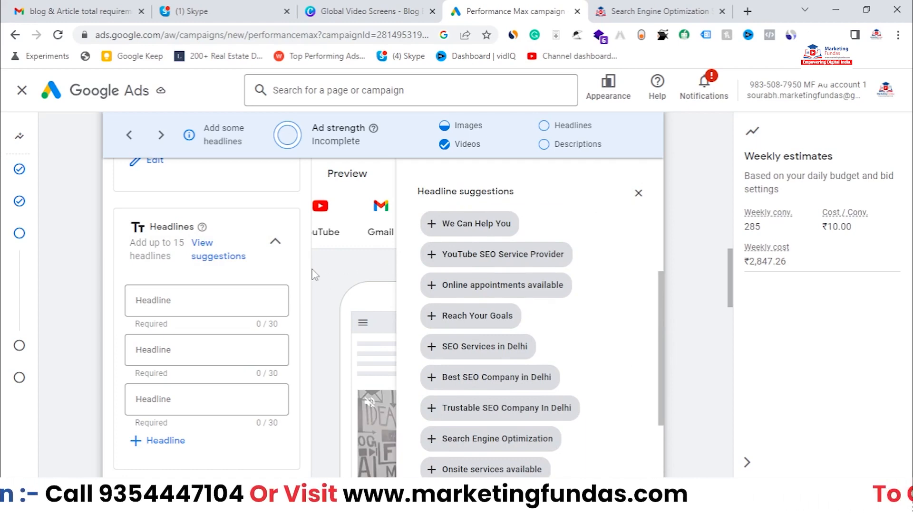
pyautogui.scroll(4, 313, 275)
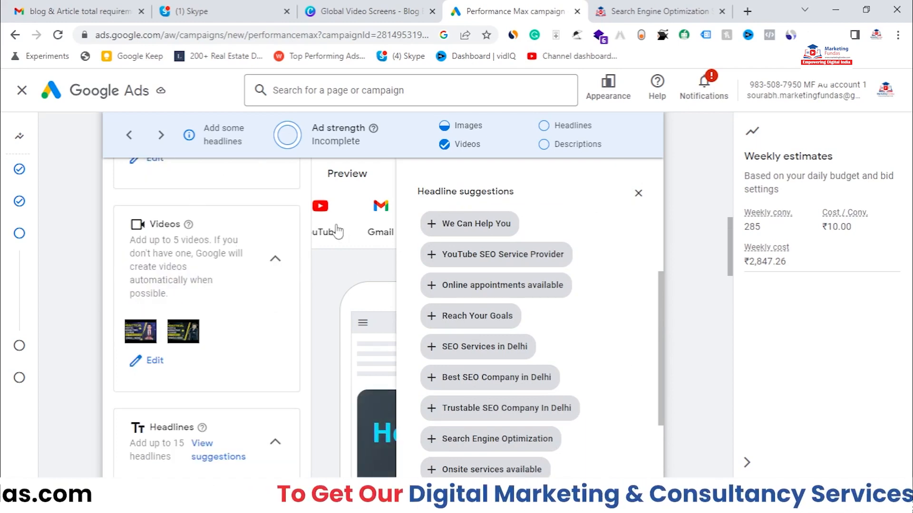
pyautogui.scroll(-3, 267, 291)
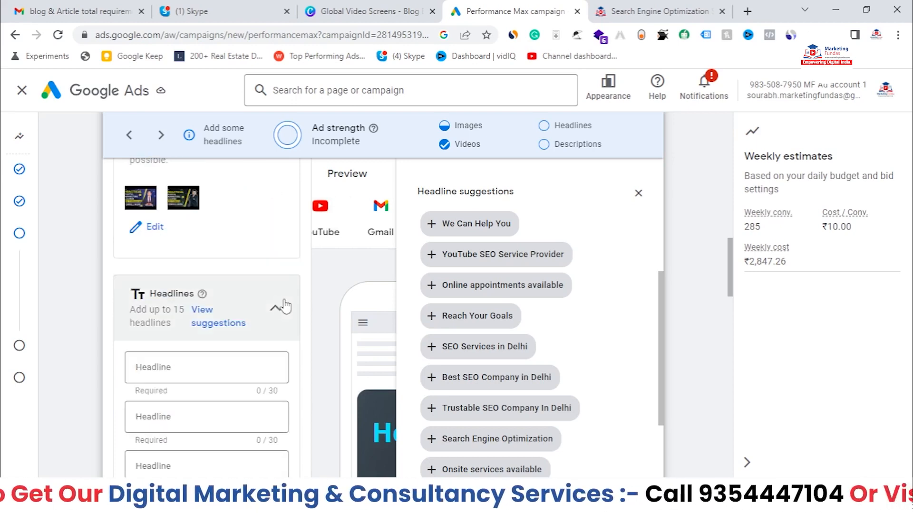
pyautogui.click(440, 253)
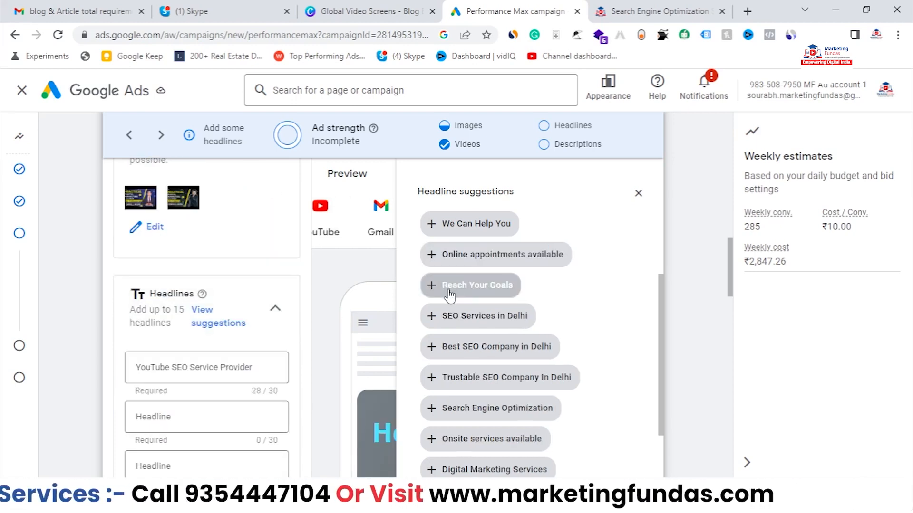
pyautogui.click(458, 349)
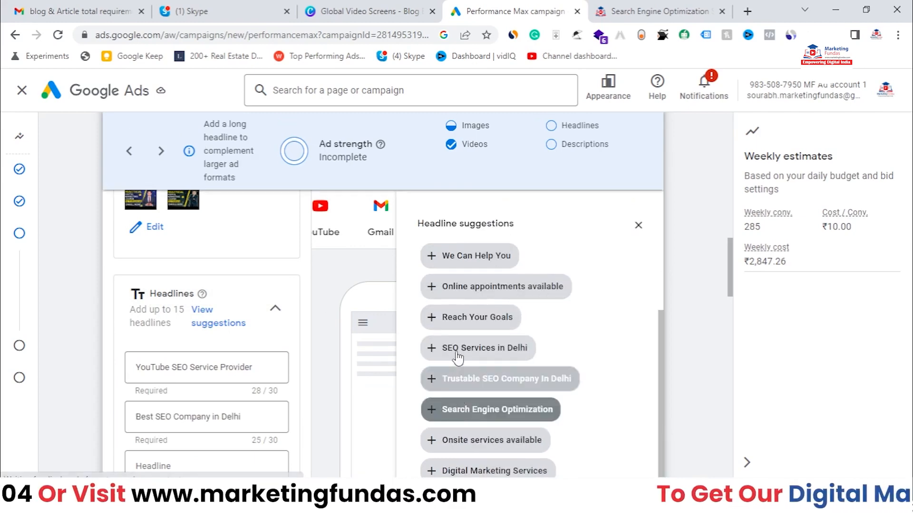
pyautogui.click(456, 287)
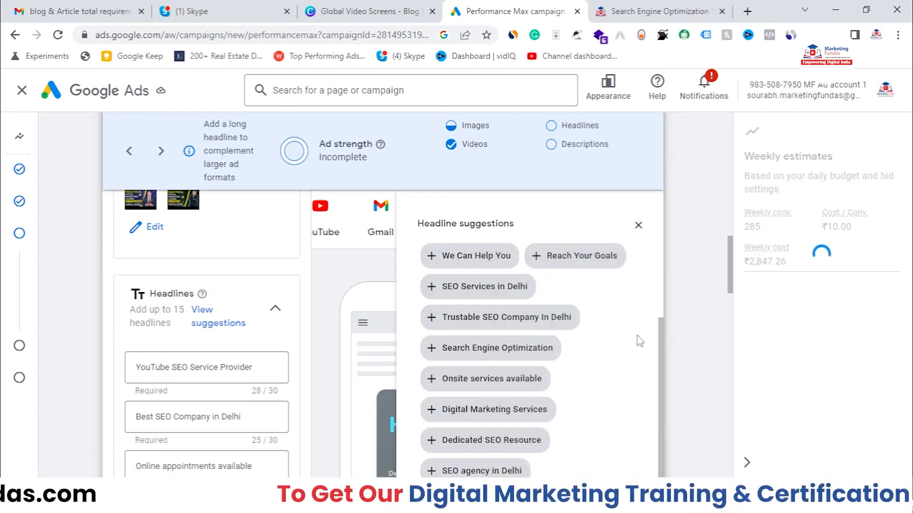
# Add the suggested headlines Onsite services available and Digital Marketing Services, close the suggestions and check the headline list.
pyautogui.scroll(-1, 636, 344)
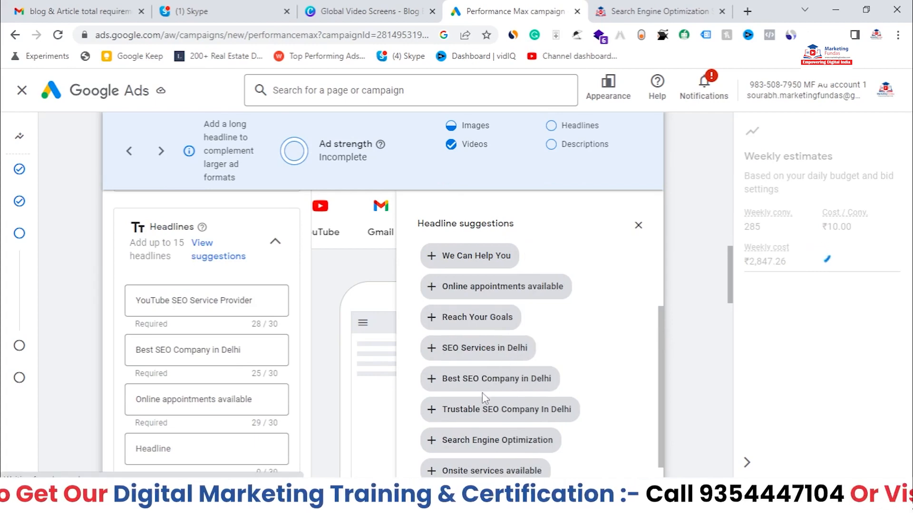
pyautogui.click(490, 381)
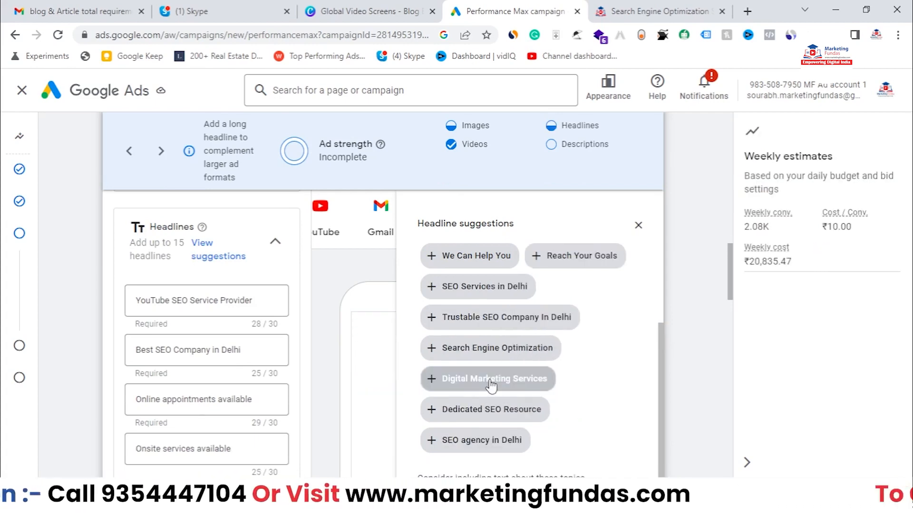
pyautogui.click(490, 380)
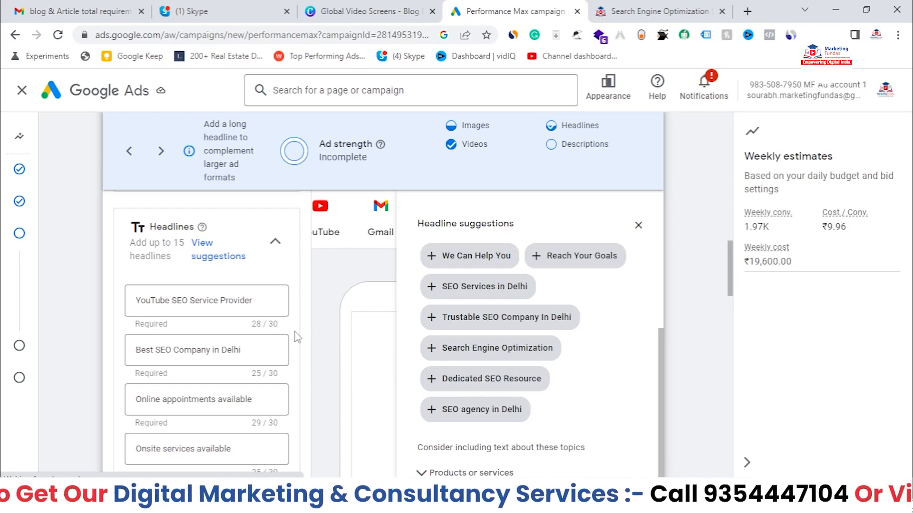
pyautogui.scroll(-1, 297, 338)
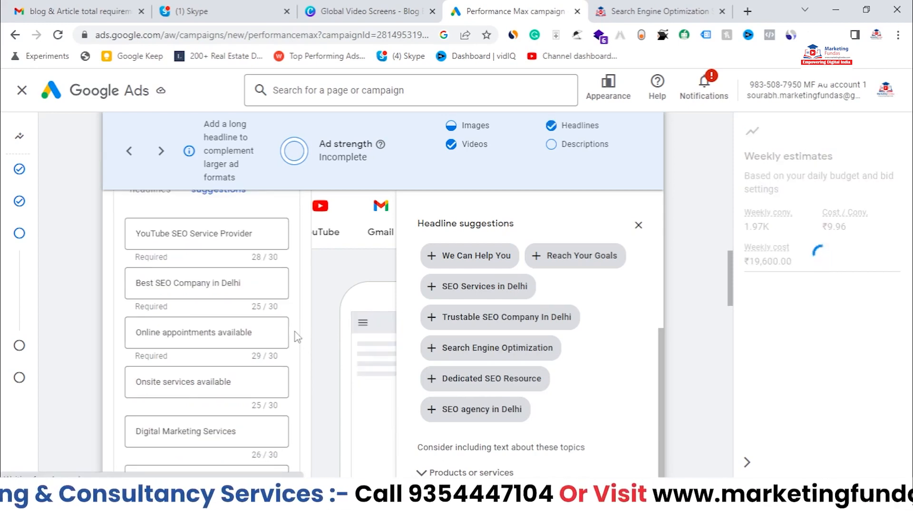
pyautogui.click(638, 226)
pyautogui.scroll(3, 234, 315)
pyautogui.scroll(-3, 234, 315)
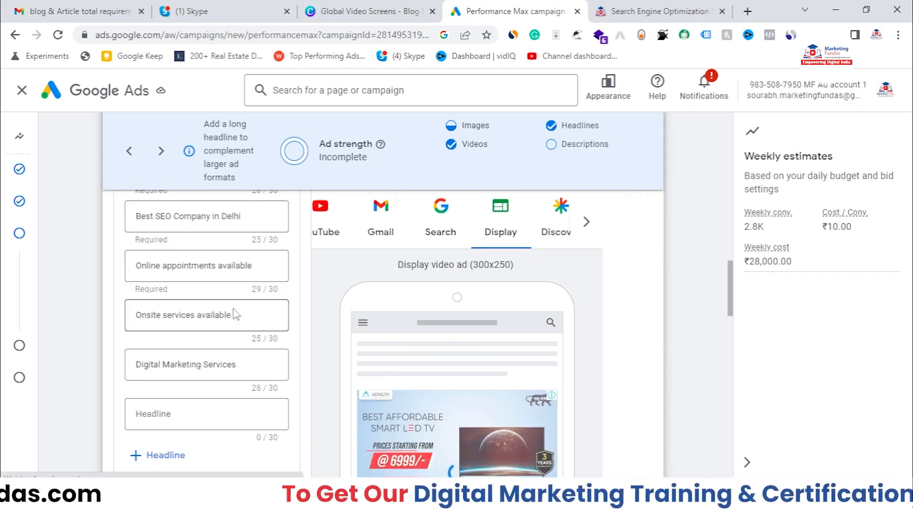
pyautogui.scroll(1, 234, 315)
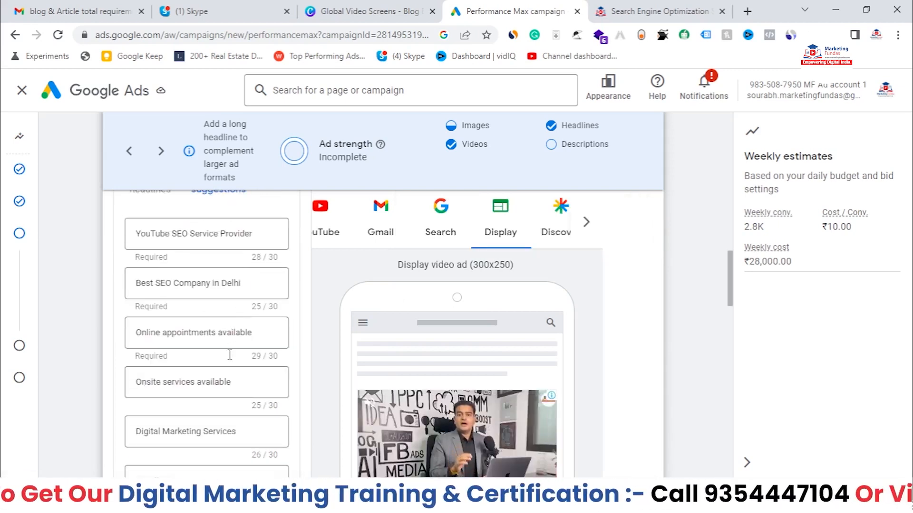
# Check the suggestions offered for the asset group's Long headlines and close them.
pyautogui.scroll(-2, 221, 361)
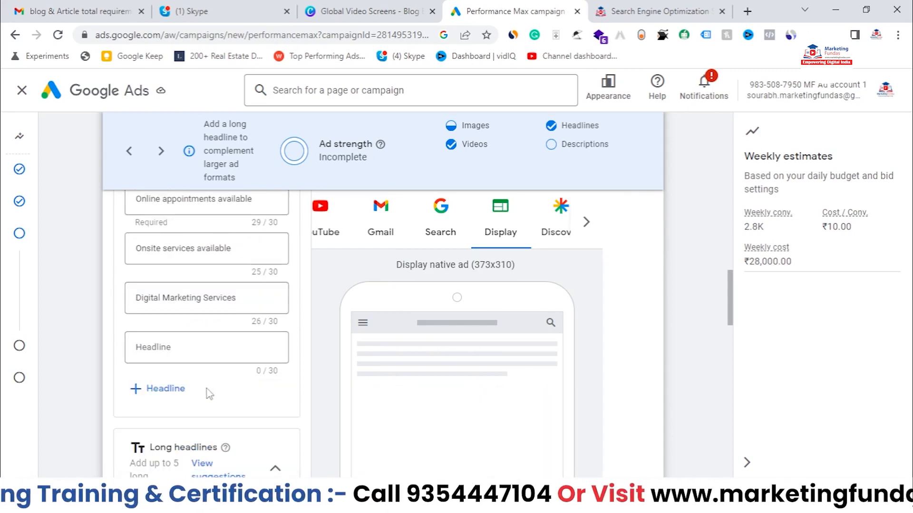
pyautogui.scroll(-2, 209, 393)
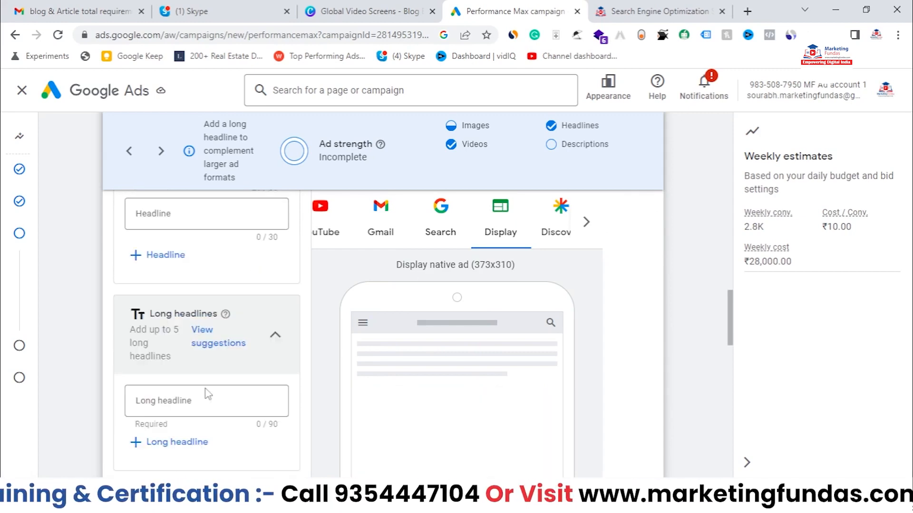
pyautogui.click(231, 343)
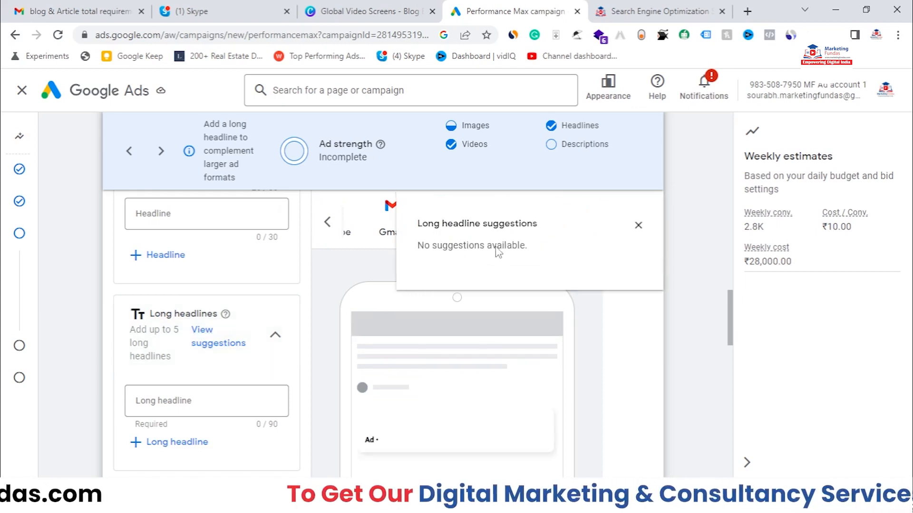
pyautogui.click(637, 226)
# Begin the first long headline with the text "Best SEO service available in India".
pyautogui.click(201, 407)
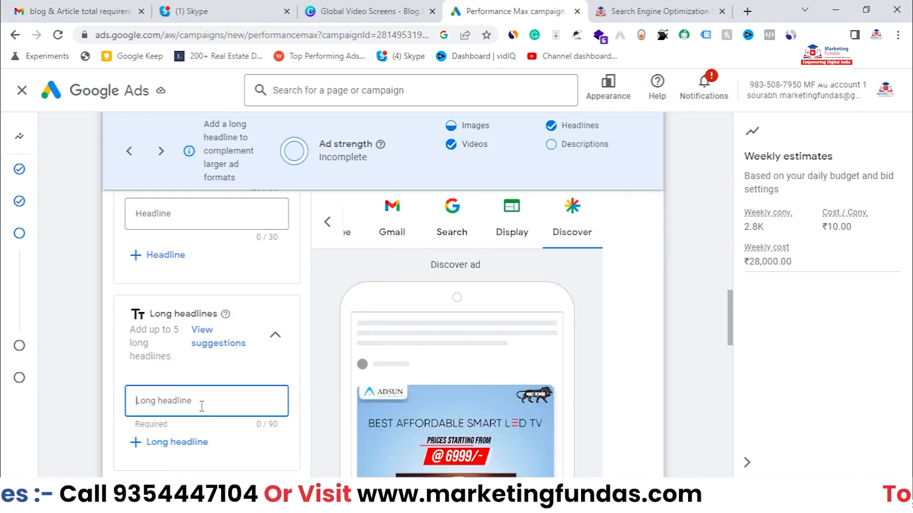
pyautogui.write('Bst')
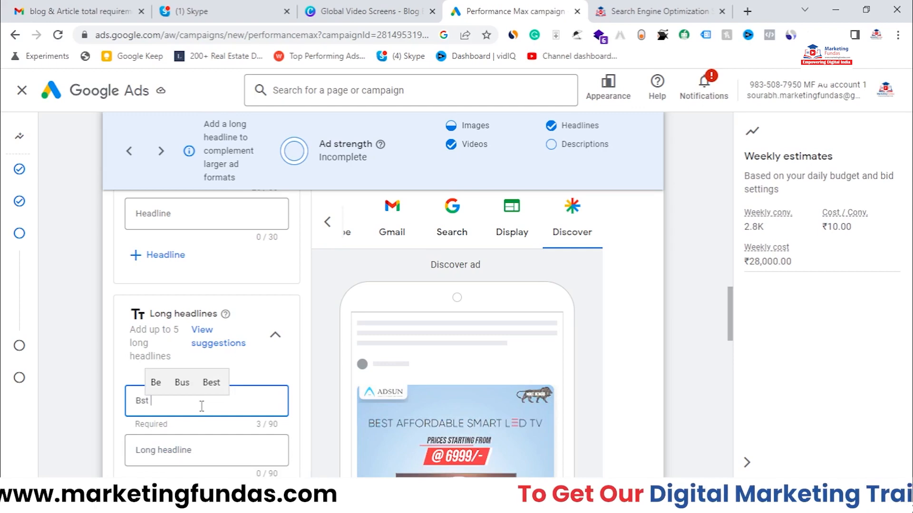
pyautogui.press('BackSpace')
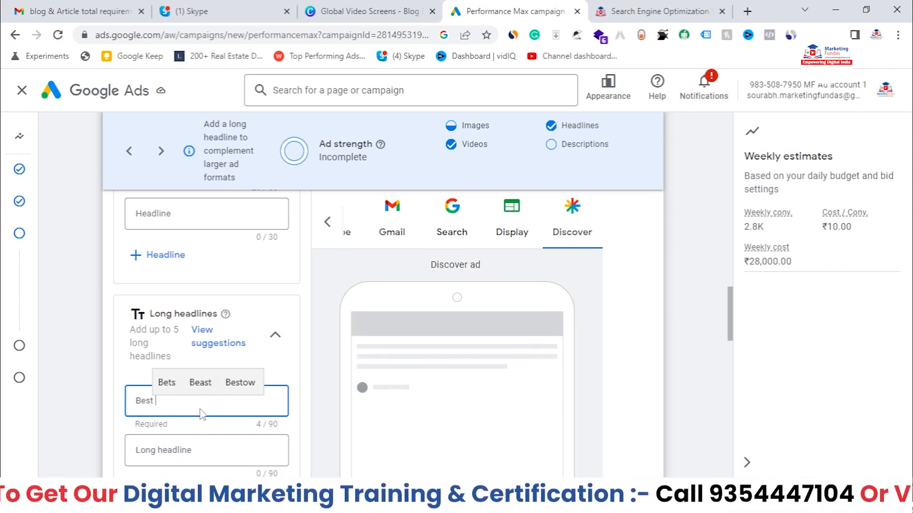
pyautogui.write('service')
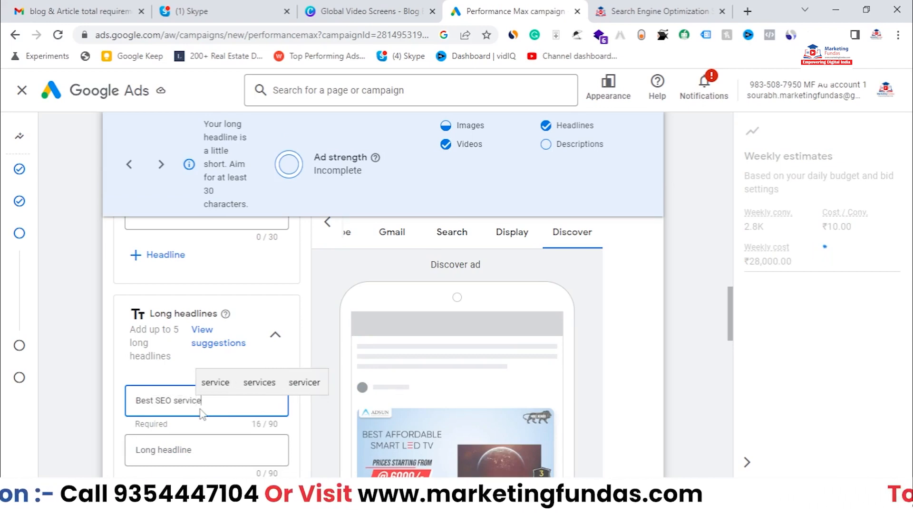
pyautogui.write(' availa')
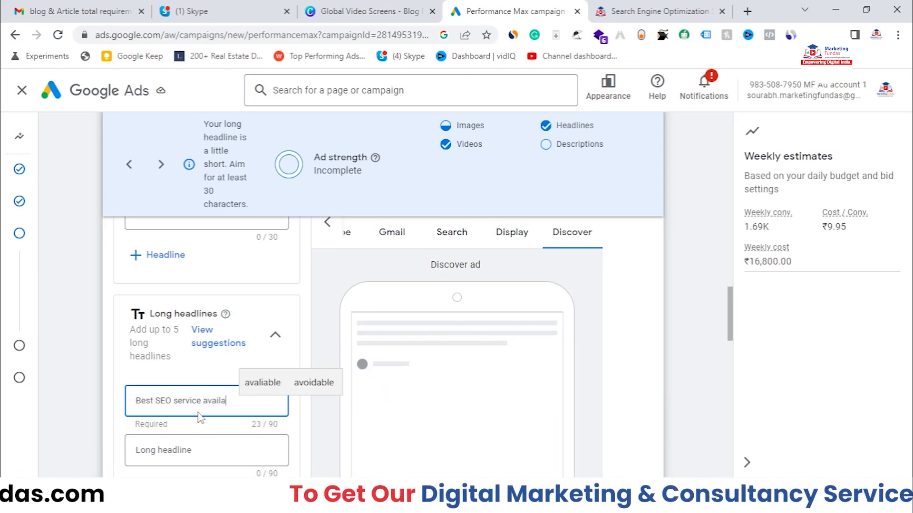
pyautogui.write('ble in')
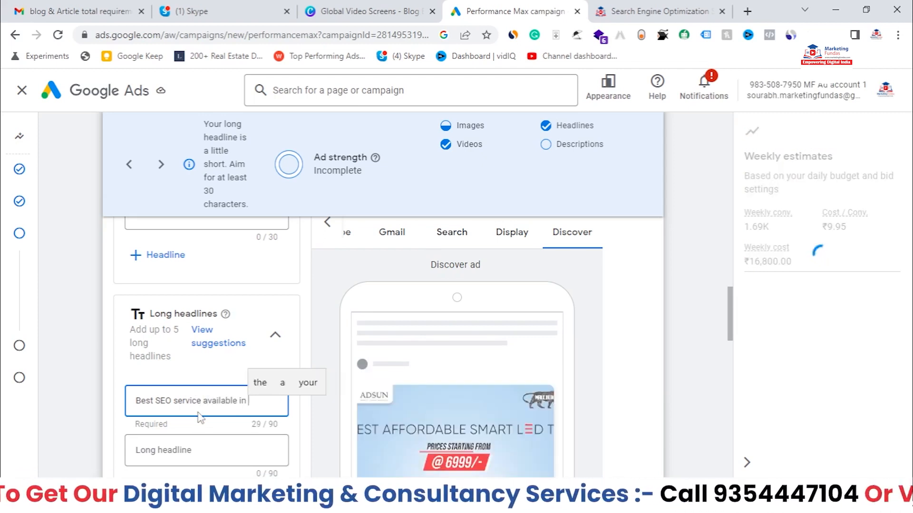
pyautogui.write(' India')
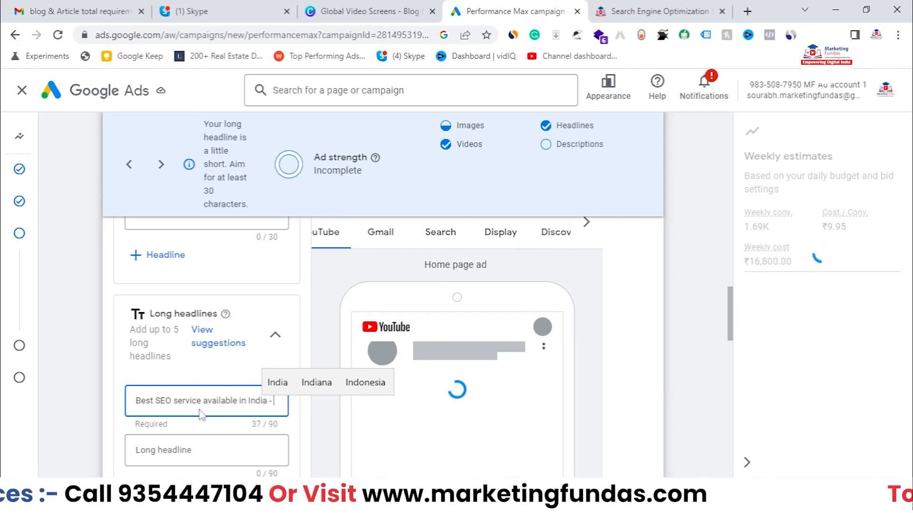
# Complete the first long headline by adding " - Rank your website today without any efforts." after India.
pyautogui.write(' - Ran')
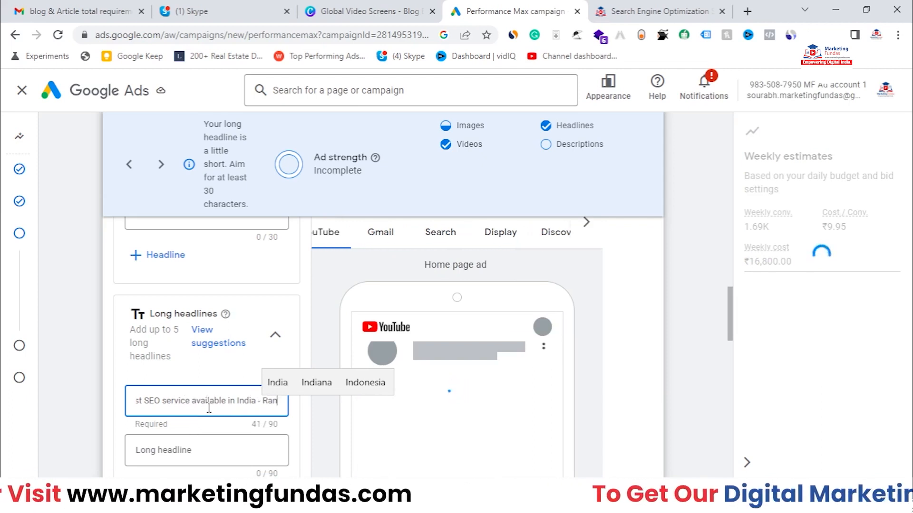
pyautogui.write('k you')
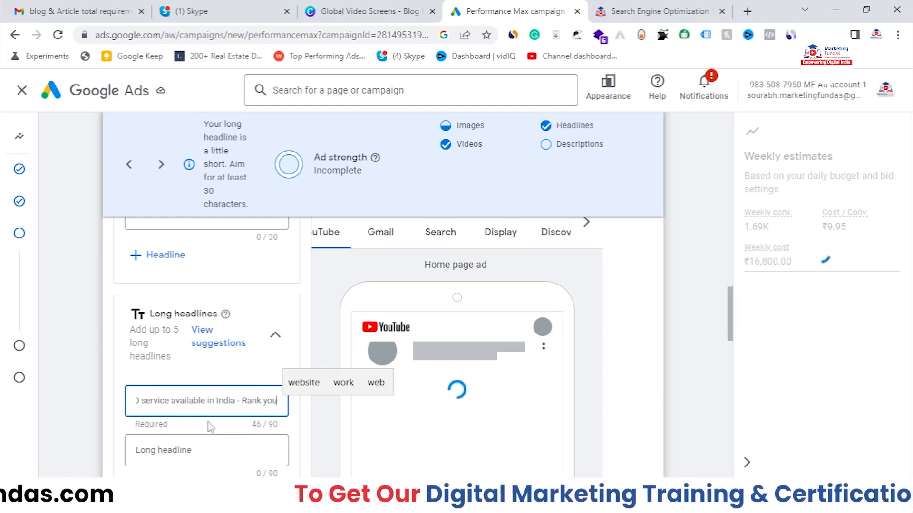
pyautogui.write('r website today')
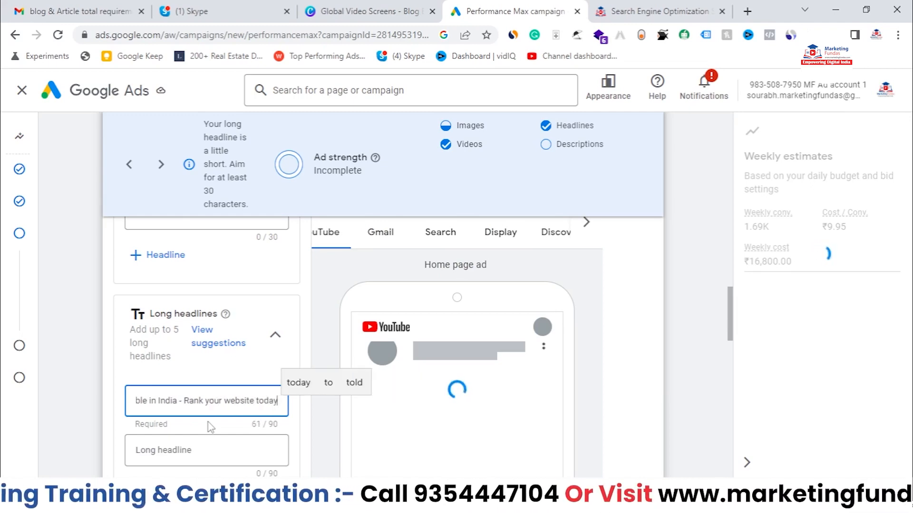
pyautogui.write('wi')
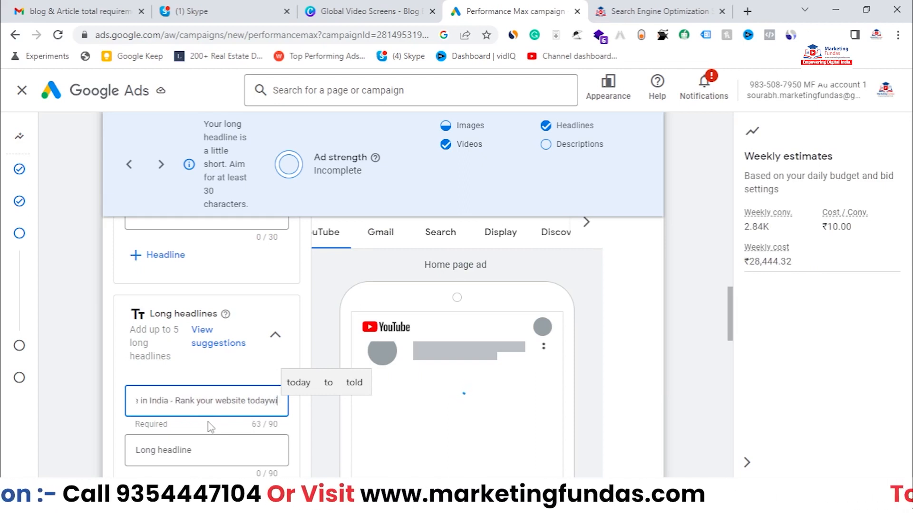
pyautogui.press('BackSpace')
pyautogui.press('BackSpace')
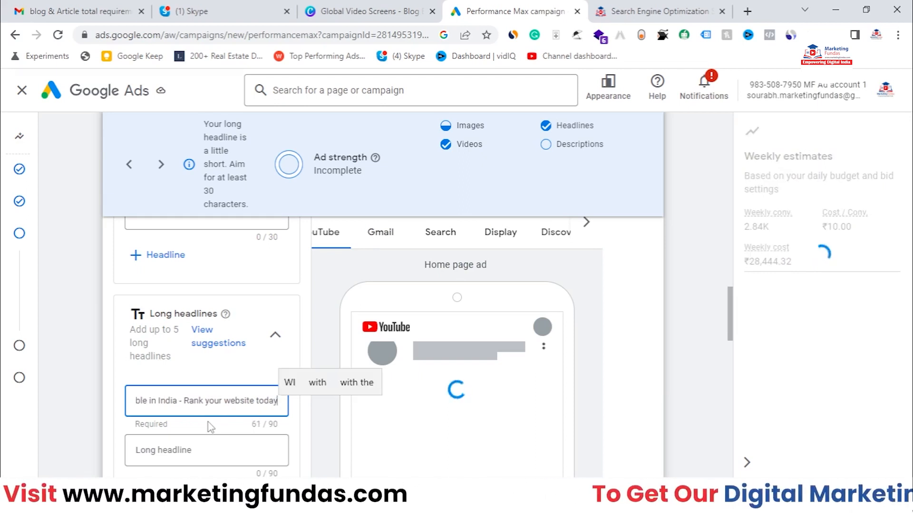
pyautogui.write('with')
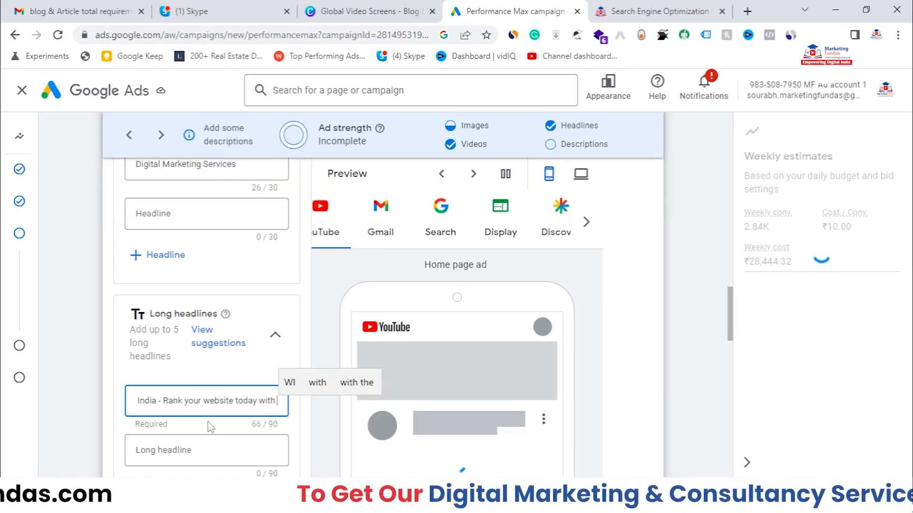
pyautogui.write('ou')
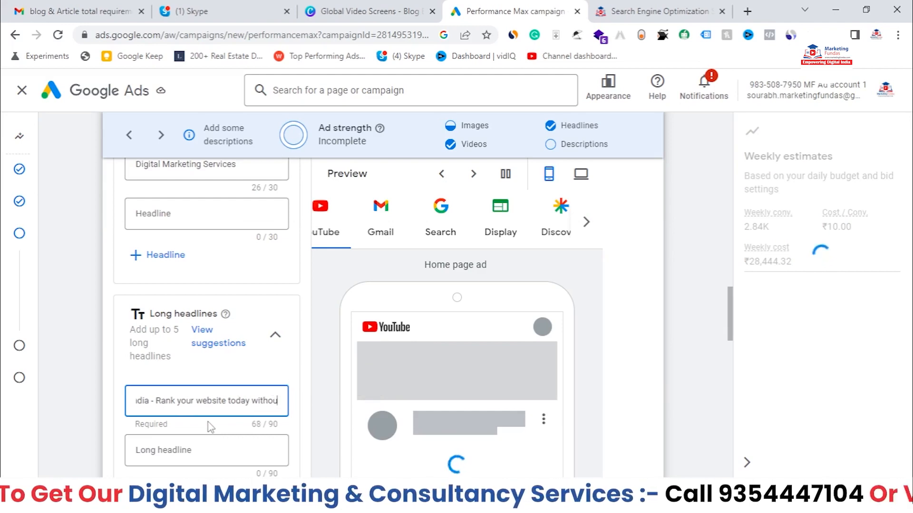
pyautogui.write('t any')
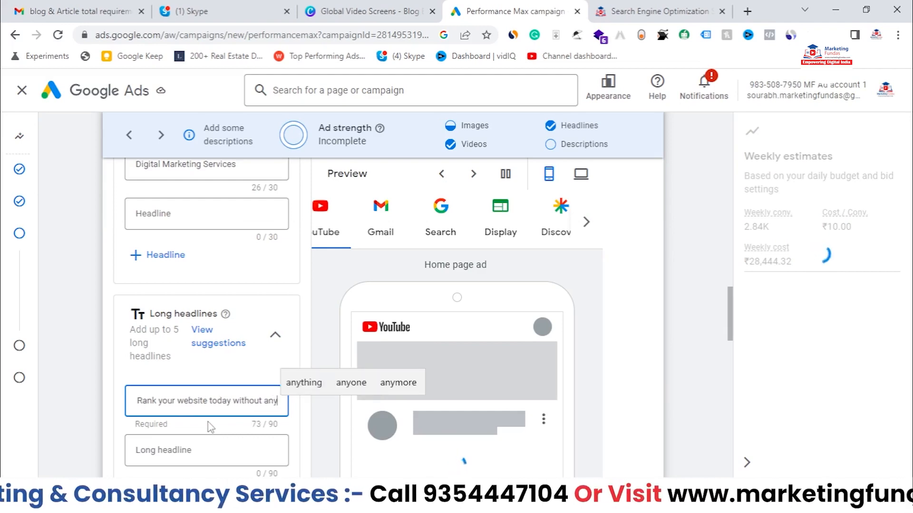
pyautogui.write(' efforts')
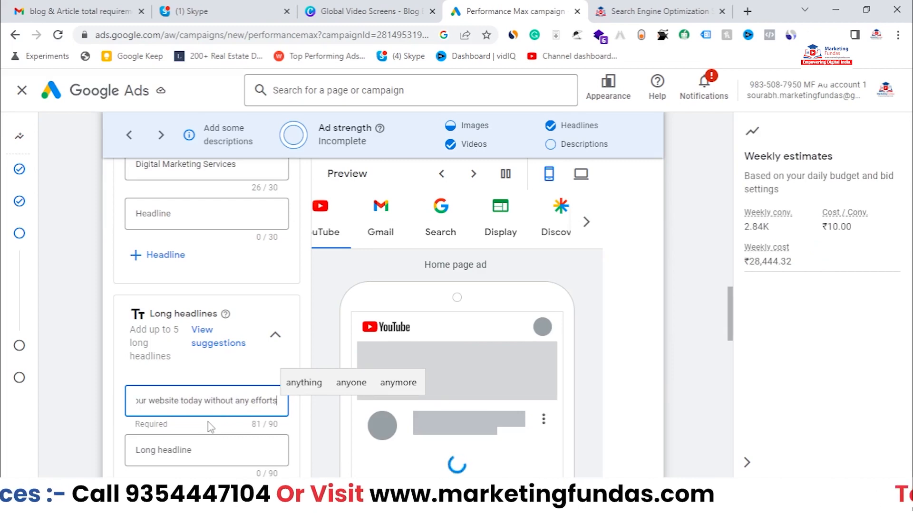
pyautogui.write('.')
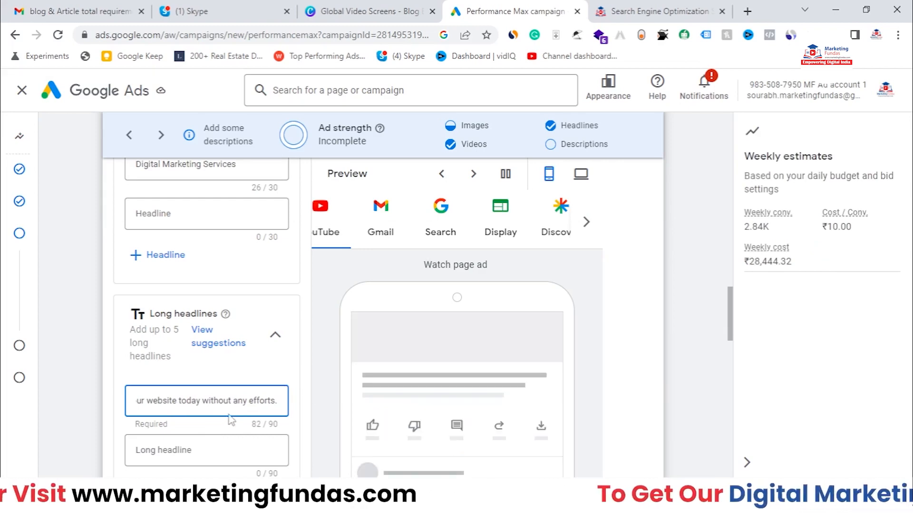
# Append four asterisks (****) to the end of the first long headline.
pyautogui.scroll(-7, 233, 416)
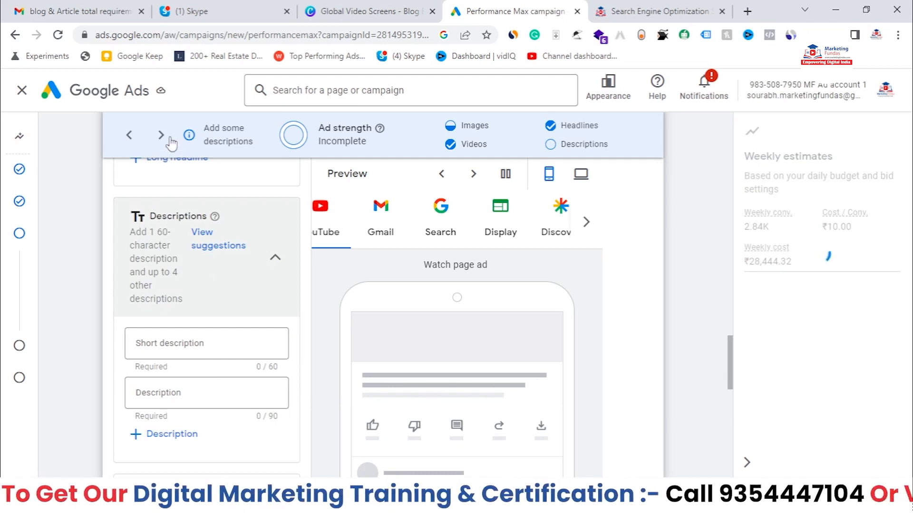
pyautogui.scroll(3, 246, 255)
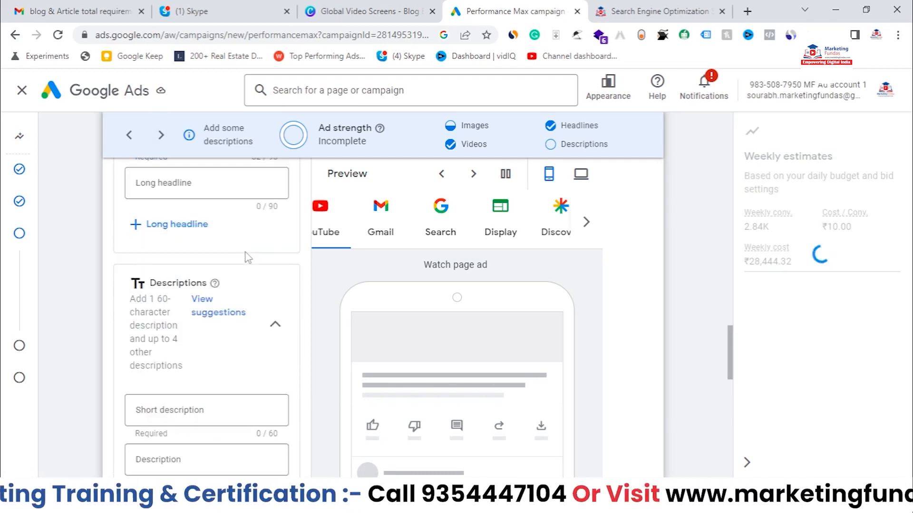
pyautogui.scroll(1, 246, 257)
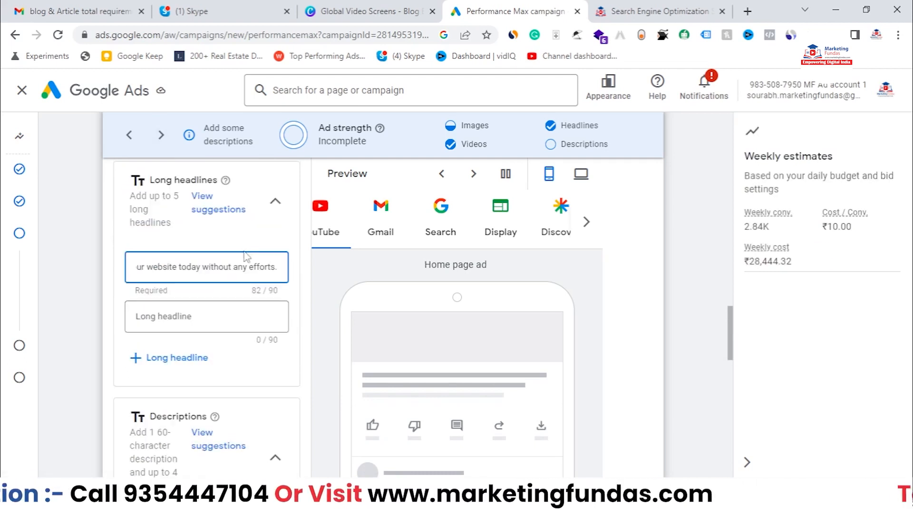
pyautogui.write('**')
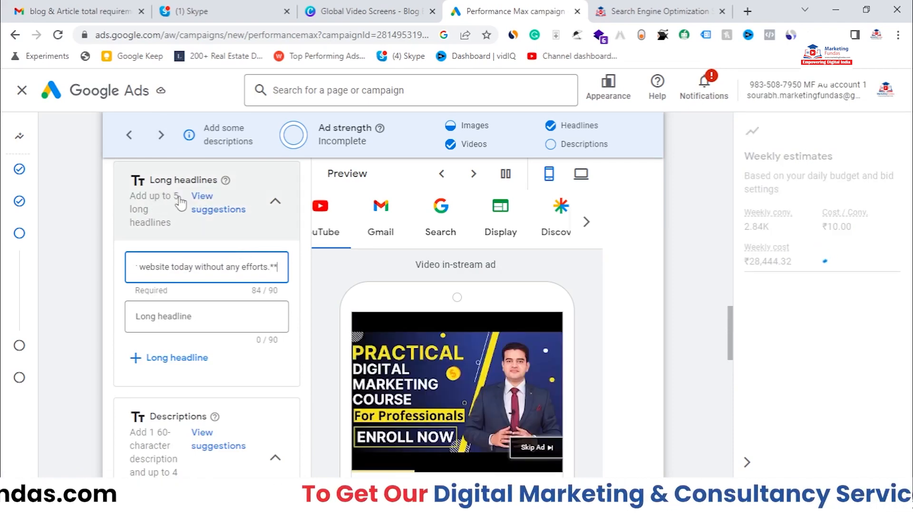
pyautogui.write('**')
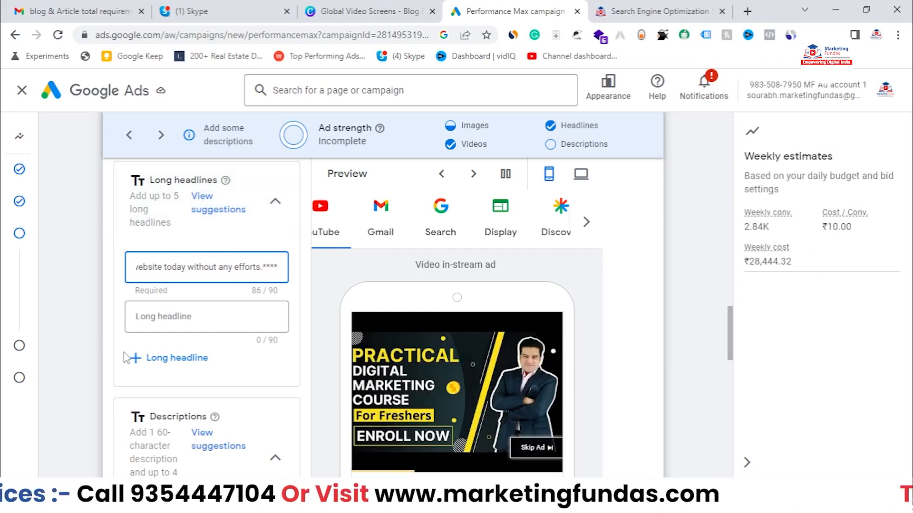
# Open the description suggestions and add Search Engine Optimization Services in India and Marketing Fundas Helps You Improve Your Website's Visibility in Search Results.
pyautogui.scroll(-3, 252, 327)
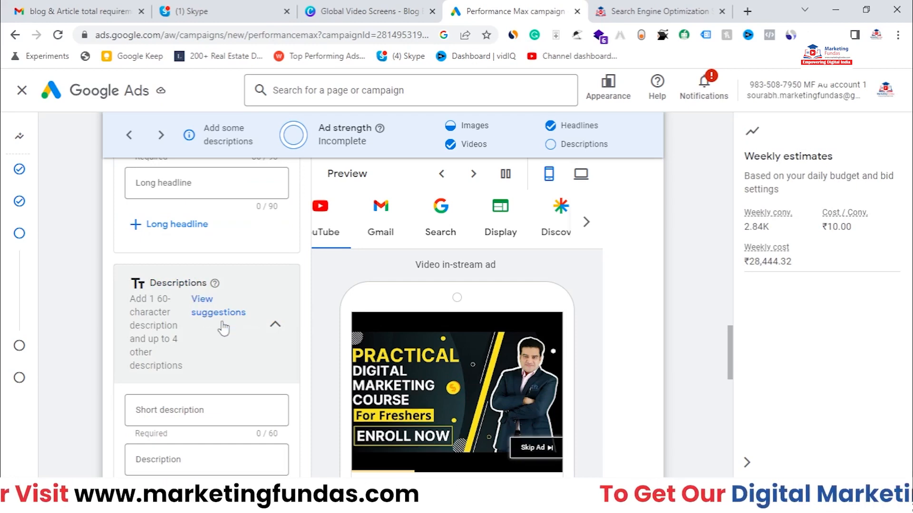
pyautogui.scroll(-1, 205, 333)
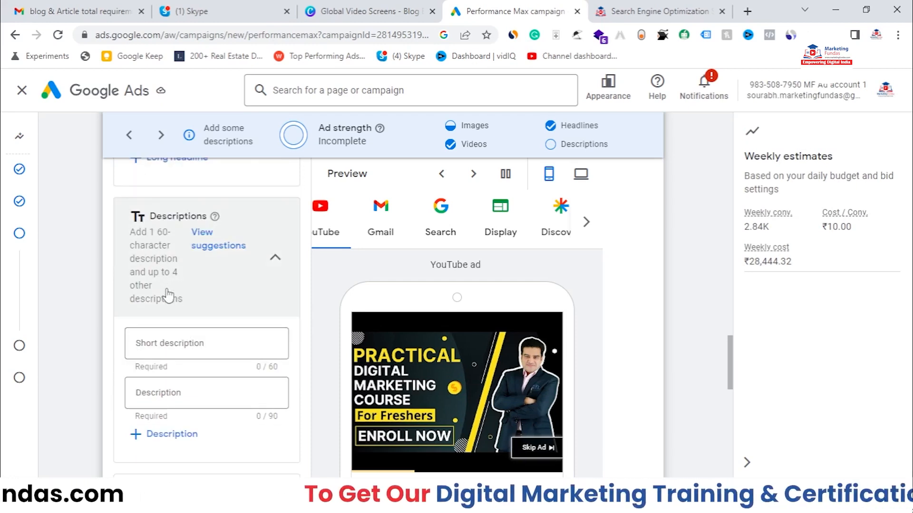
pyautogui.scroll(1, 158, 266)
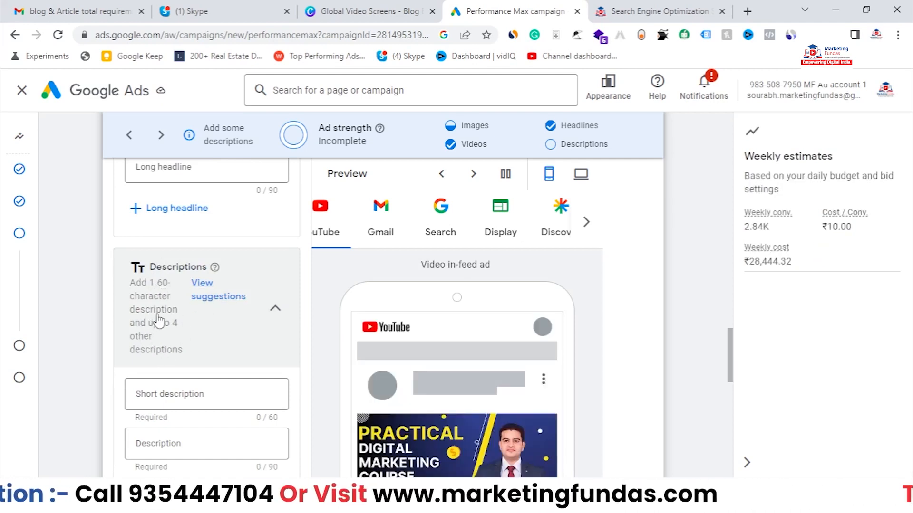
pyautogui.click(206, 300)
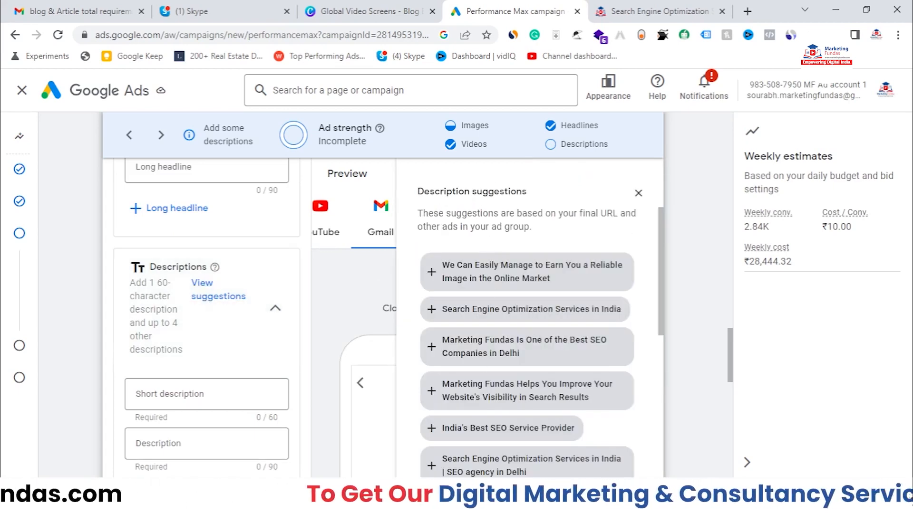
pyautogui.click(478, 310)
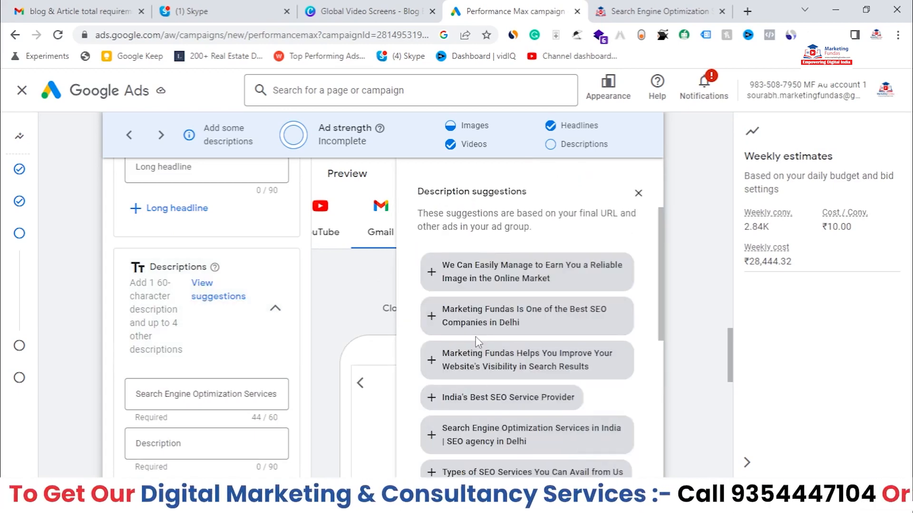
pyautogui.click(469, 356)
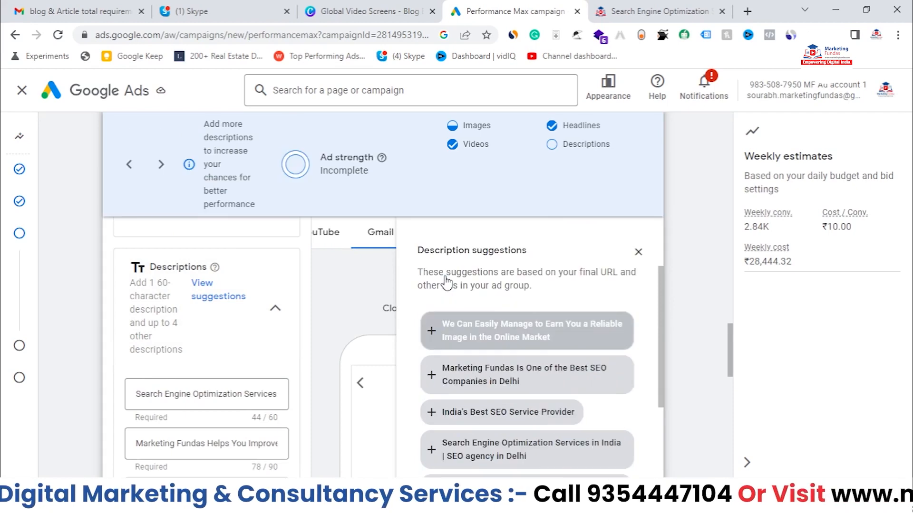
# Add the suggested descriptions Search Engine Optimization Services in India | SEO agency in Delhi and Marketing Fundas Is One of the Best SEO Companies in Delhi.
pyautogui.click(452, 449)
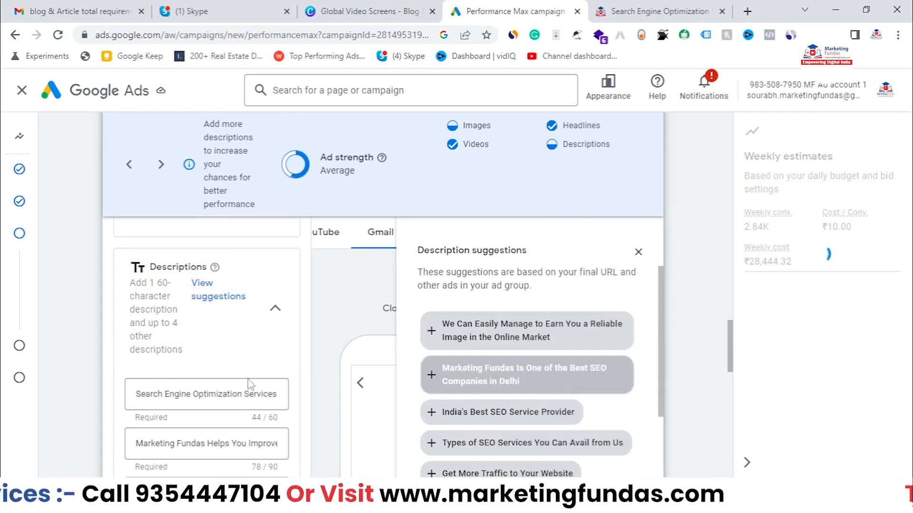
pyautogui.scroll(-3, 281, 366)
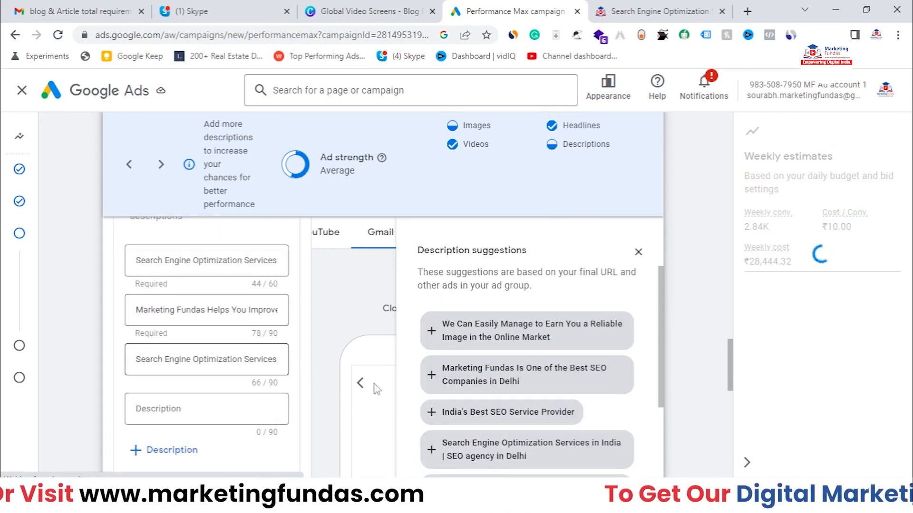
pyautogui.click(465, 388)
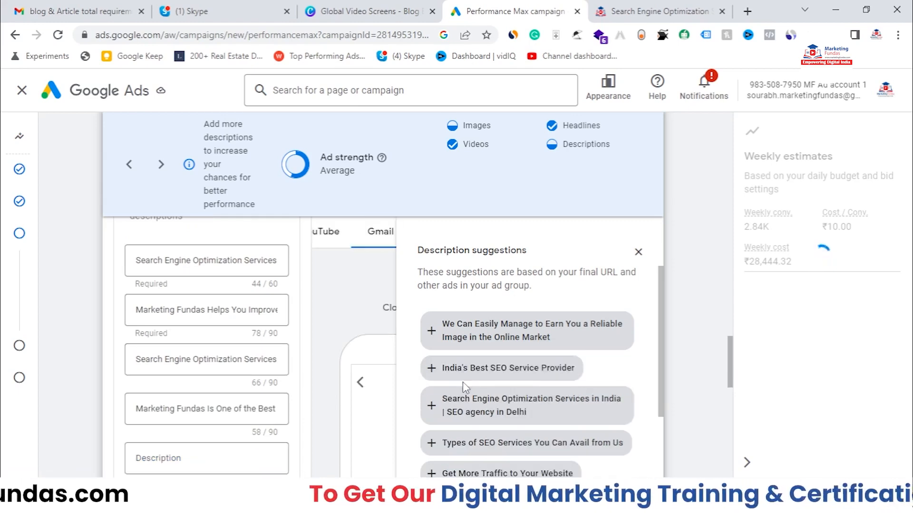
pyautogui.click(637, 252)
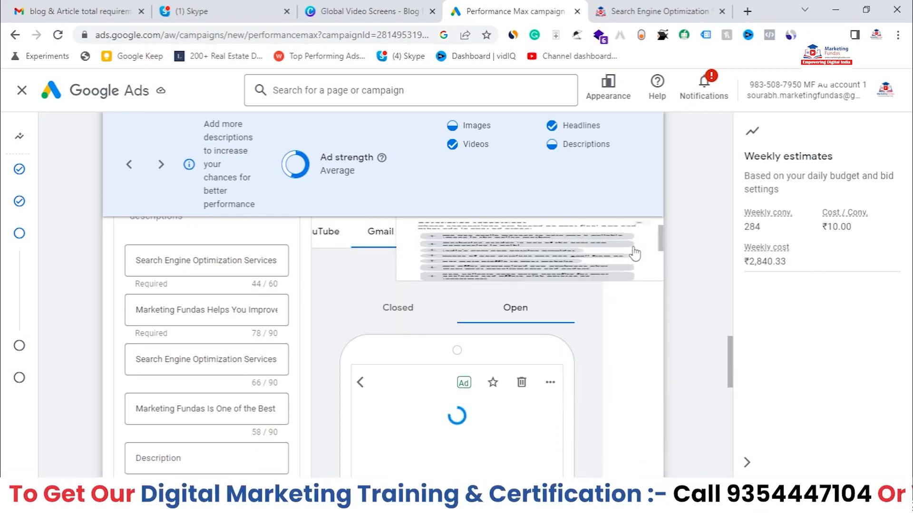
# Review the ad strength rating after adding the descriptions, and check the business name entry.
pyautogui.scroll(-2, 271, 333)
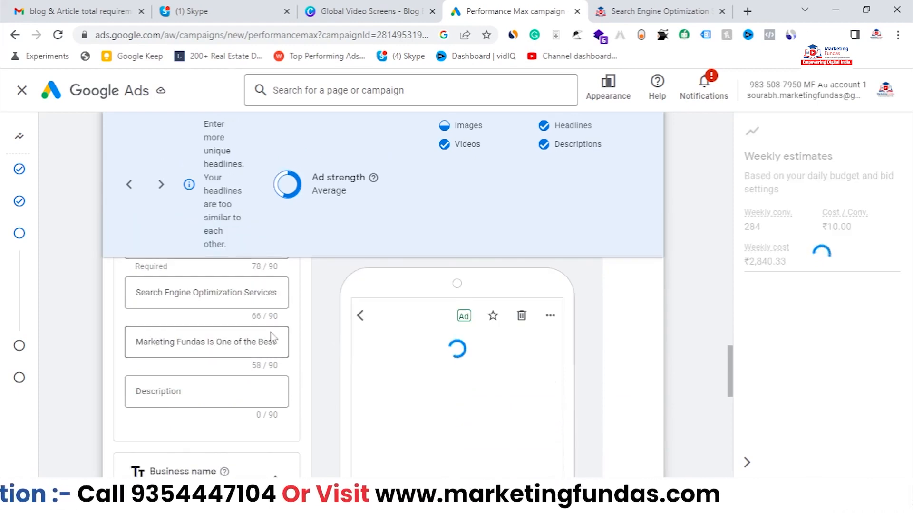
pyautogui.moveTo(311, 176); pyautogui.dragTo(352, 202)
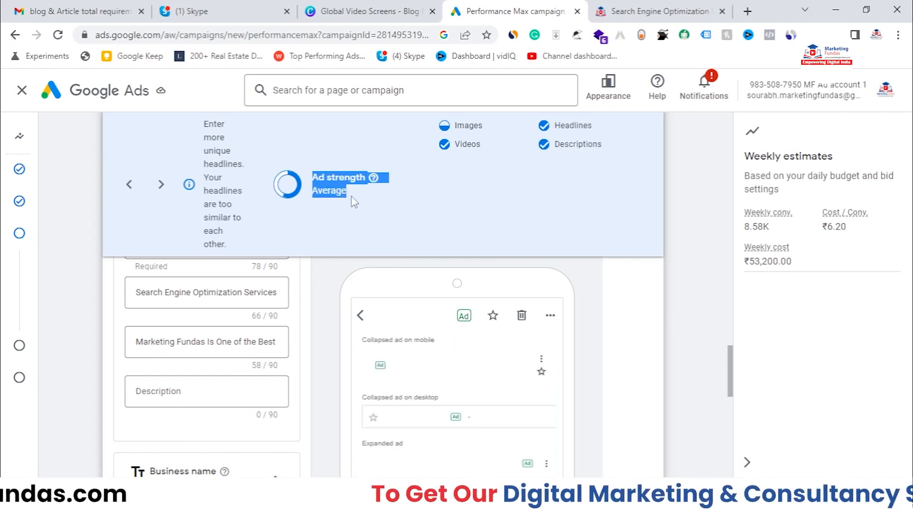
pyautogui.click(338, 336)
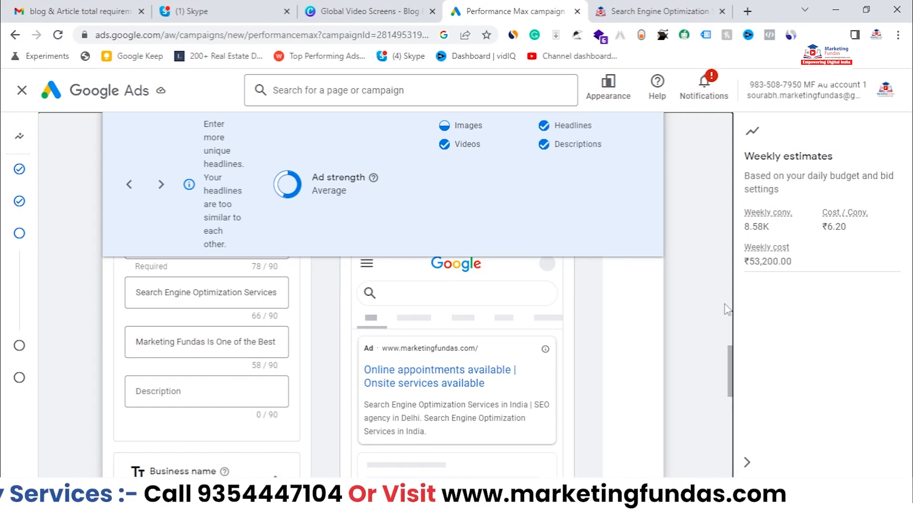
pyautogui.moveTo(360, 204); pyautogui.dragTo(314, 190)
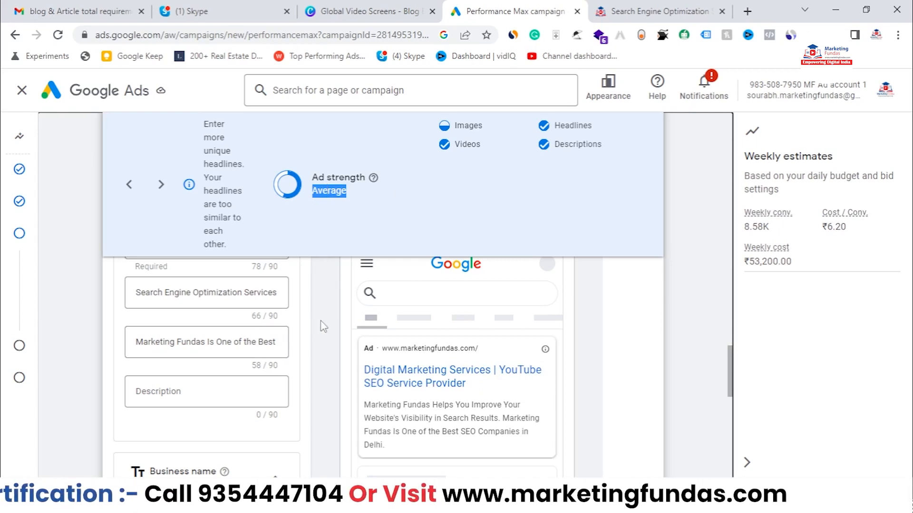
pyautogui.scroll(-1, 323, 326)
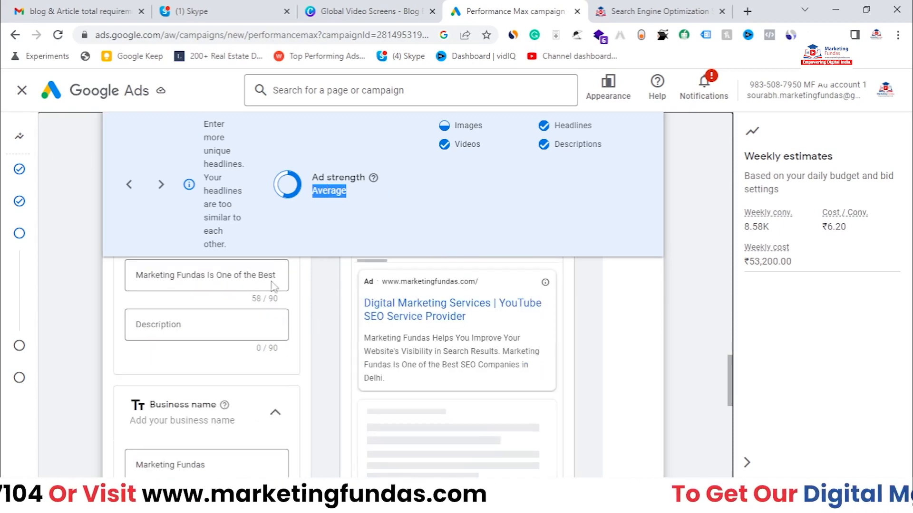
pyautogui.scroll(-1, 285, 402)
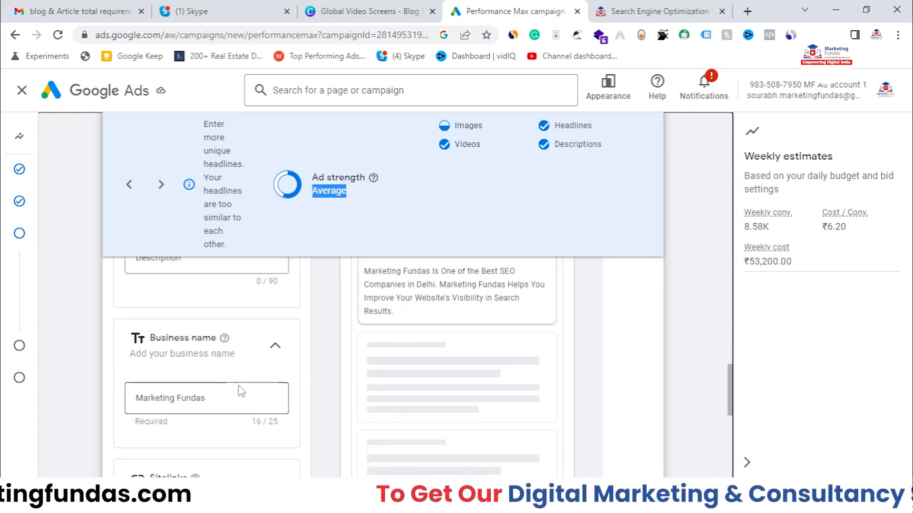
pyautogui.moveTo(238, 399); pyautogui.dragTo(136, 407)
pyautogui.scroll(-2, 280, 441)
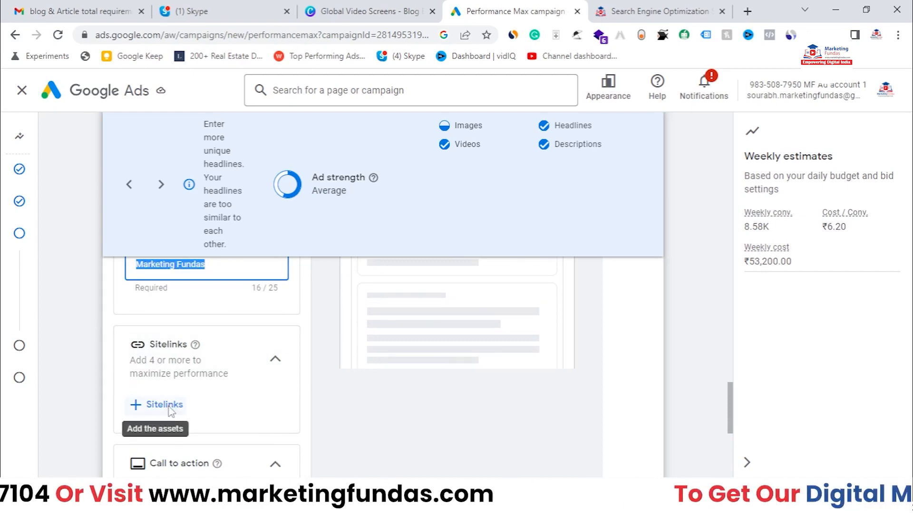
# Open the campaign-level sitelinks and select the existing SEO Service and Social Media Marketing sitelinks.
pyautogui.click(171, 412)
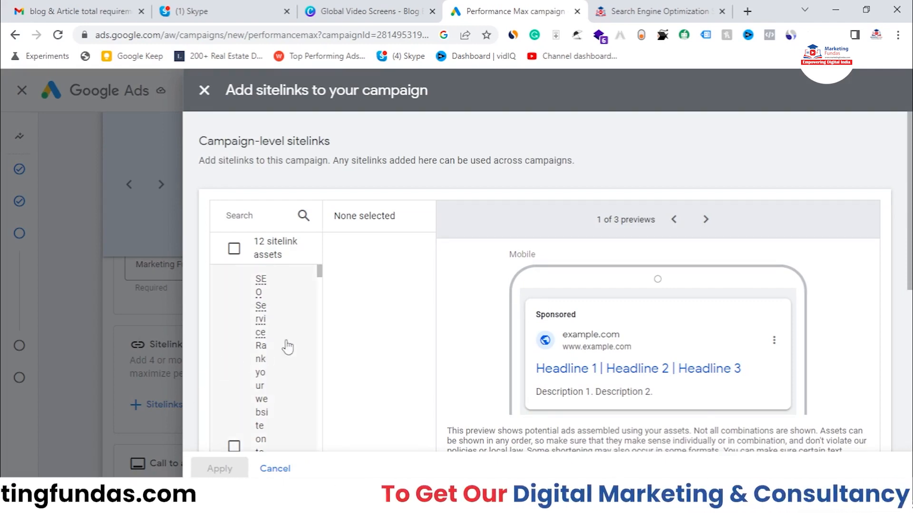
pyautogui.scroll(-2, 252, 333)
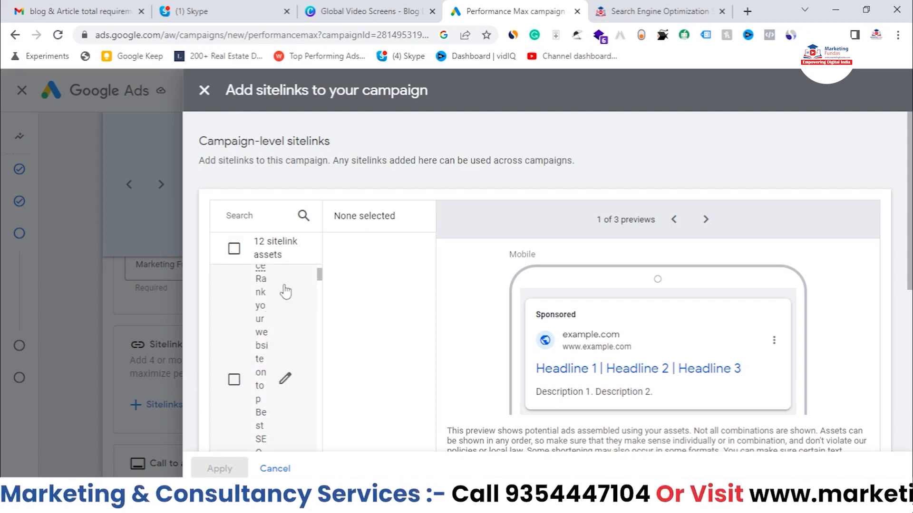
pyautogui.scroll(-3, 339, 349)
pyautogui.scroll(-1, 339, 348)
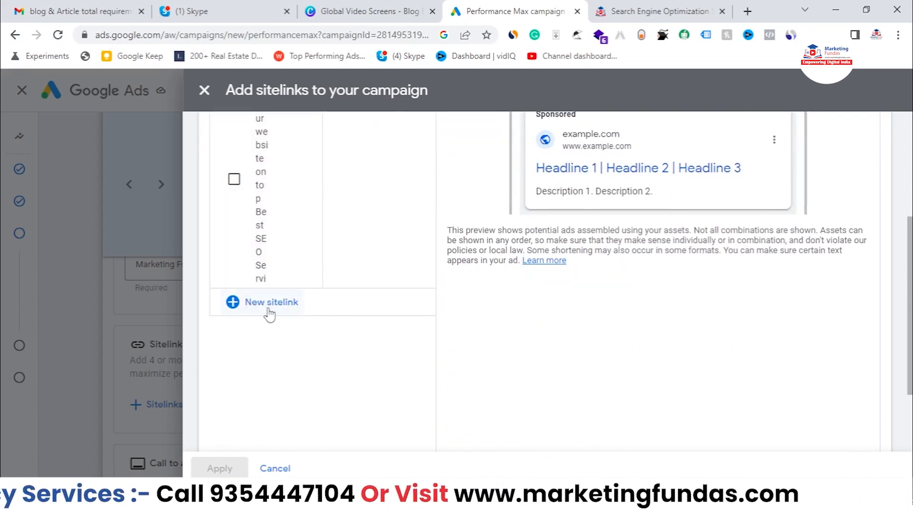
pyautogui.scroll(6, 286, 281)
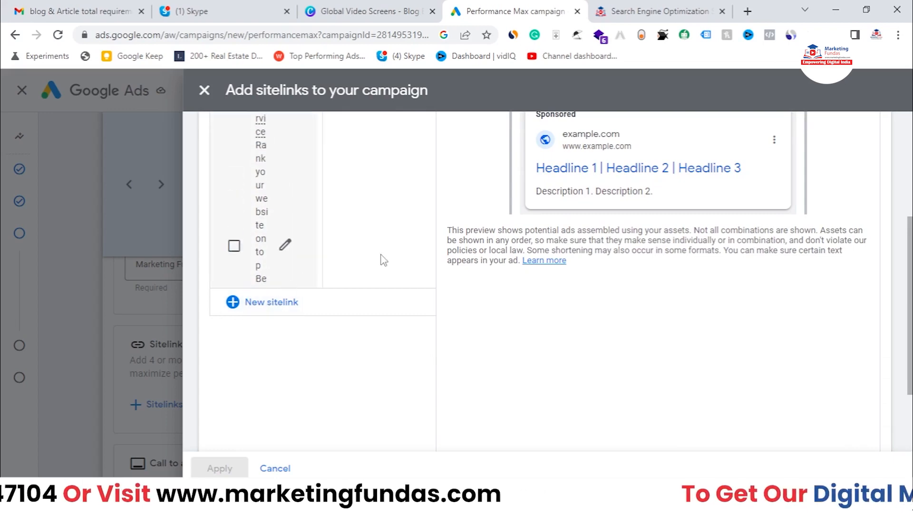
pyautogui.scroll(-3, 295, 300)
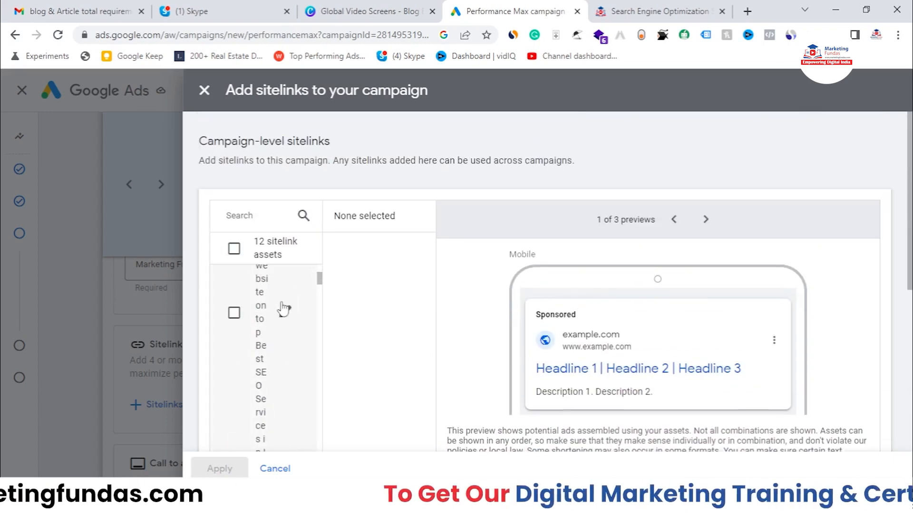
pyautogui.click(259, 318)
pyautogui.scroll(-5, 278, 333)
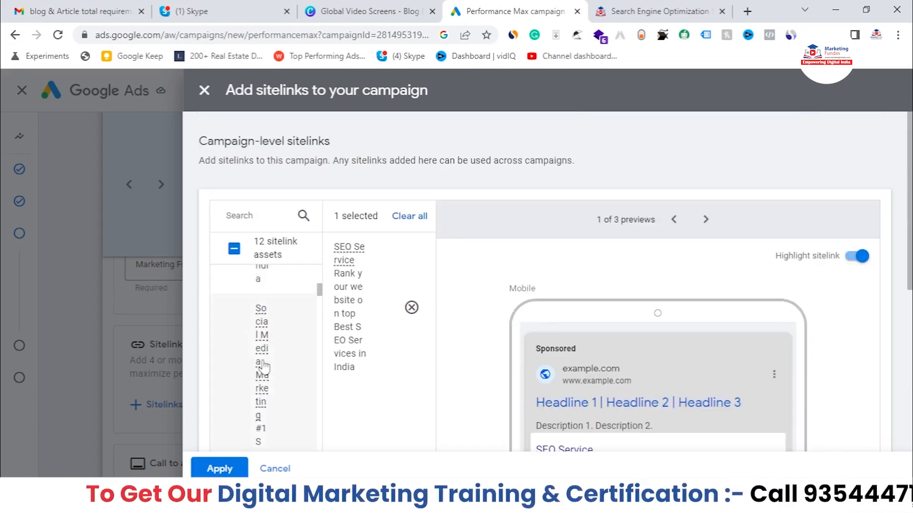
pyautogui.click(234, 383)
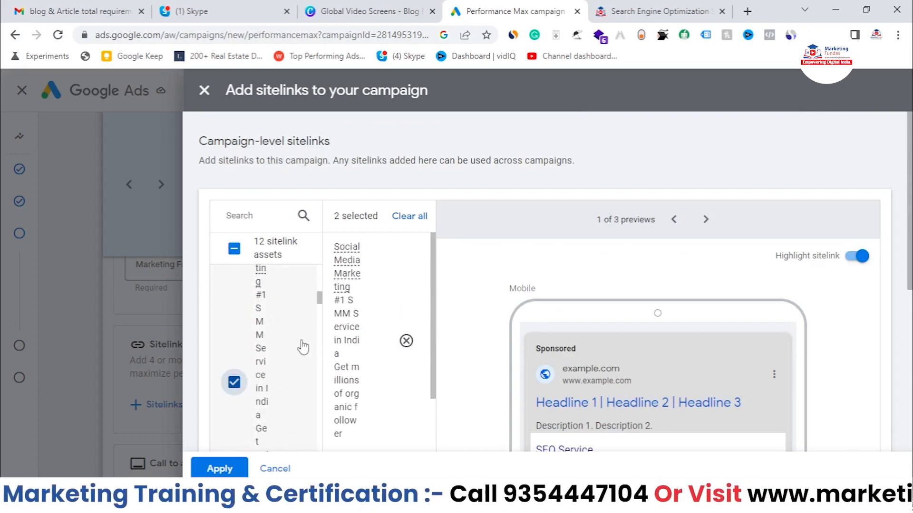
# Add the Website Designing Service and Content Marketing Service sitelinks to the selection and apply it to the campaign.
pyautogui.scroll(-3, 285, 376)
pyautogui.scroll(-3, 547, 353)
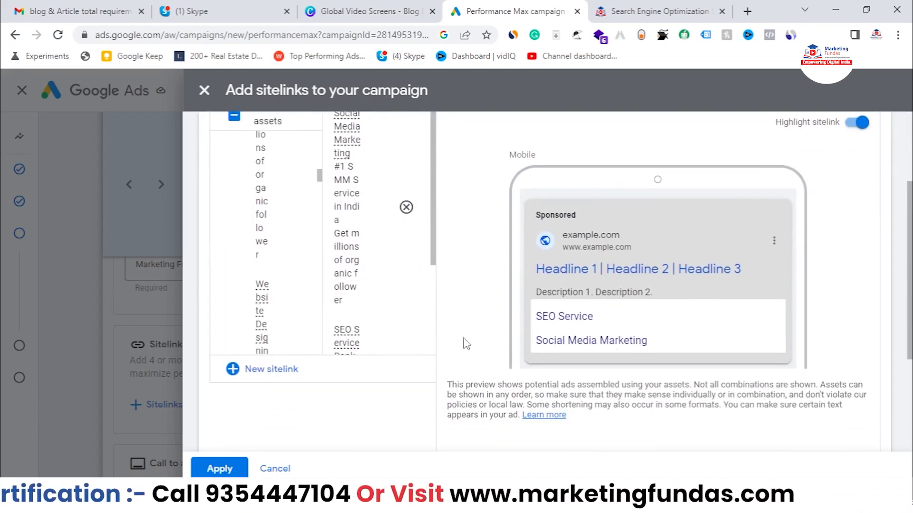
pyautogui.scroll(-2, 228, 313)
pyautogui.click(234, 227)
pyautogui.scroll(-4, 283, 263)
pyautogui.scroll(-3, 236, 286)
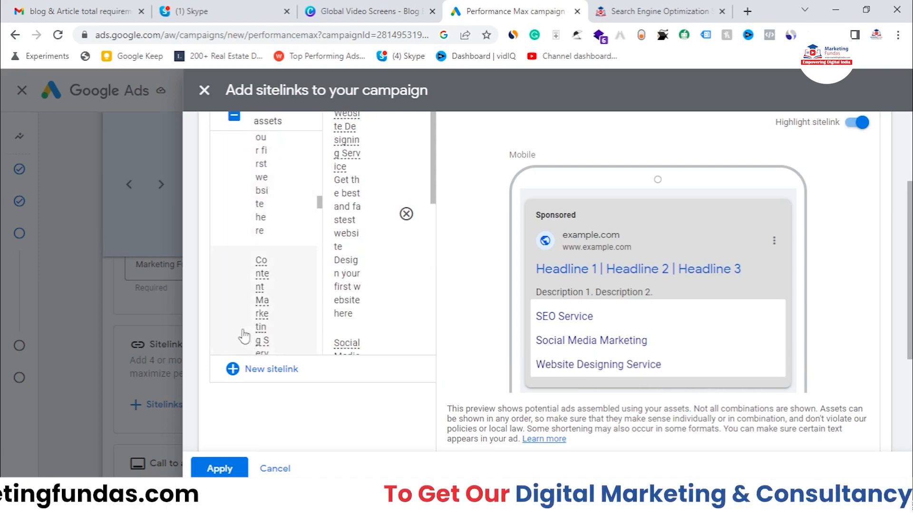
pyautogui.scroll(-2, 228, 305)
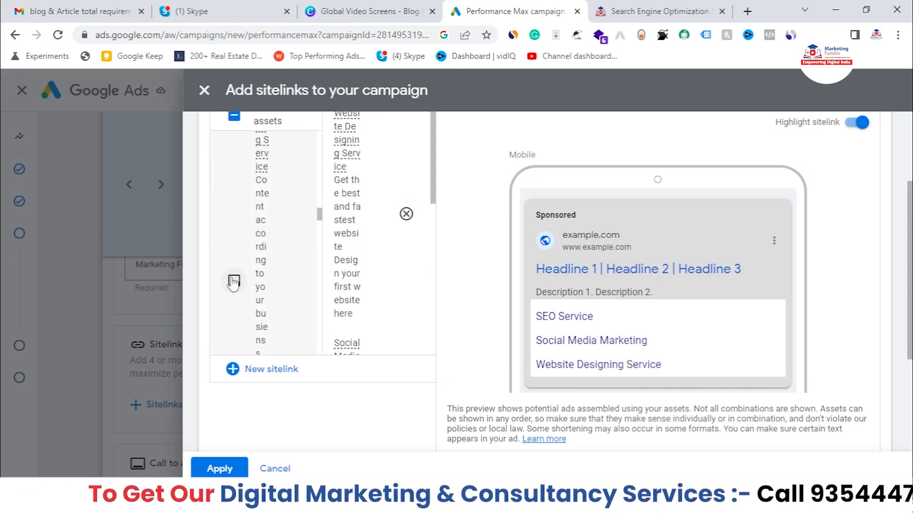
pyautogui.click(234, 282)
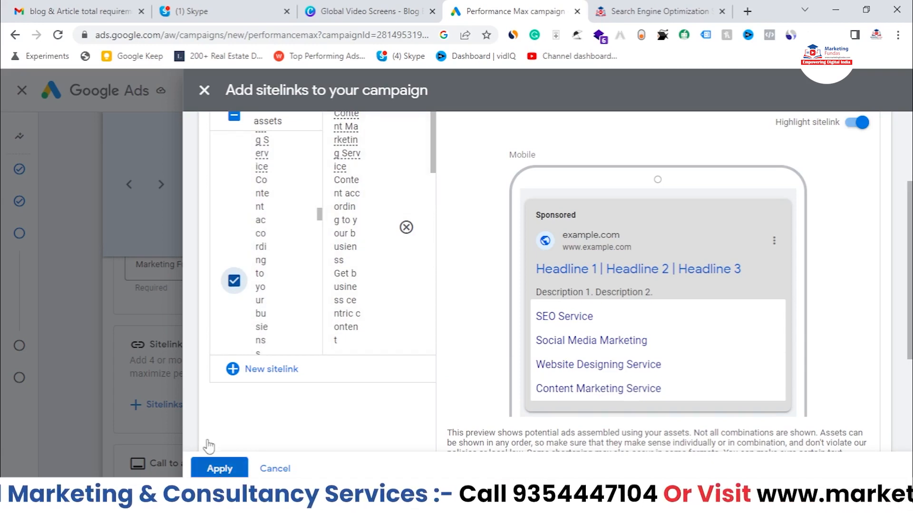
pyautogui.click(215, 465)
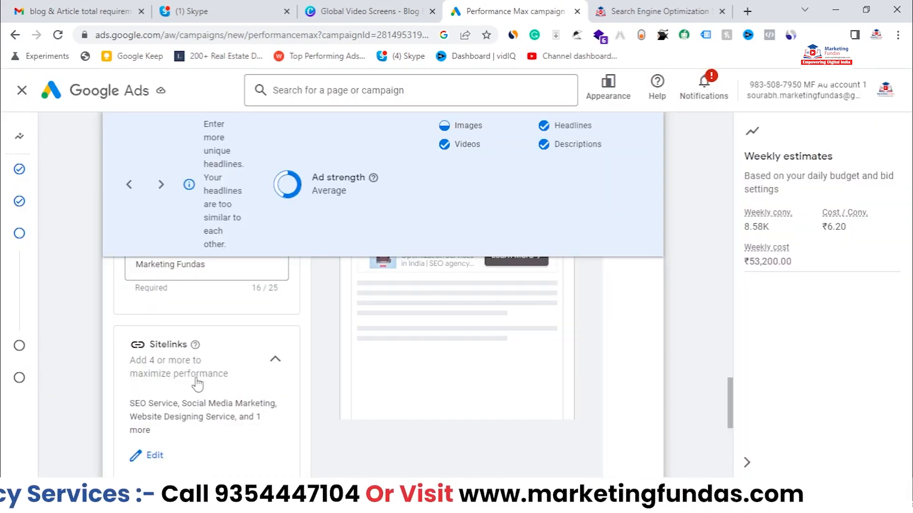
# Check the sitelinks summary and look through the available call-to-action options.
pyautogui.scroll(-2, 135, 357)
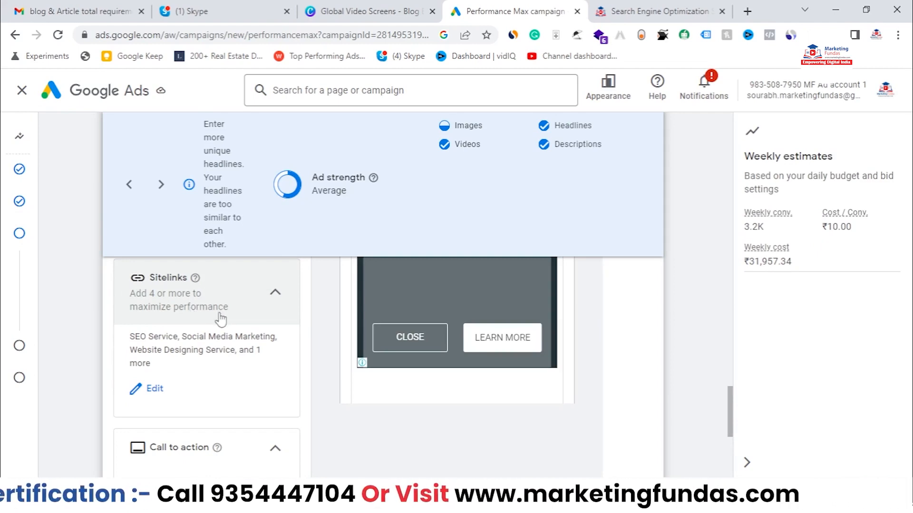
pyautogui.scroll(-1, 161, 335)
pyautogui.scroll(2, 160, 336)
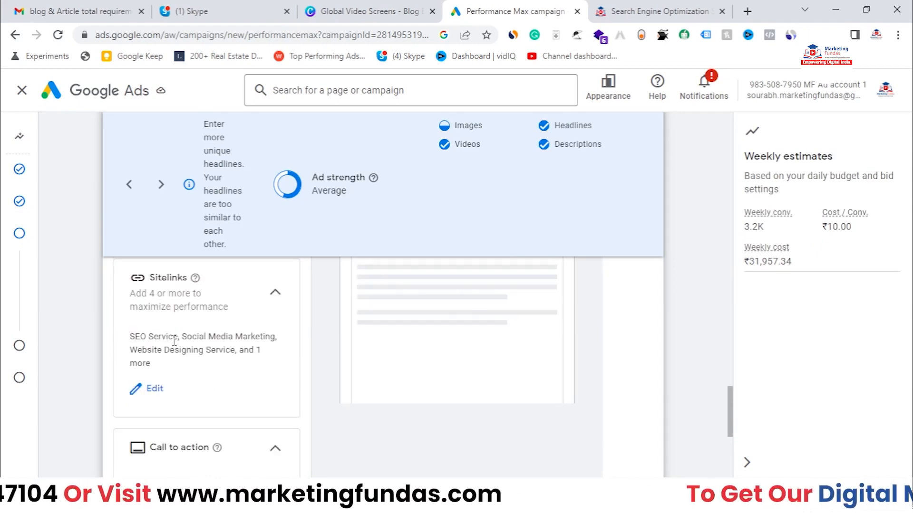
pyautogui.scroll(-2, 142, 356)
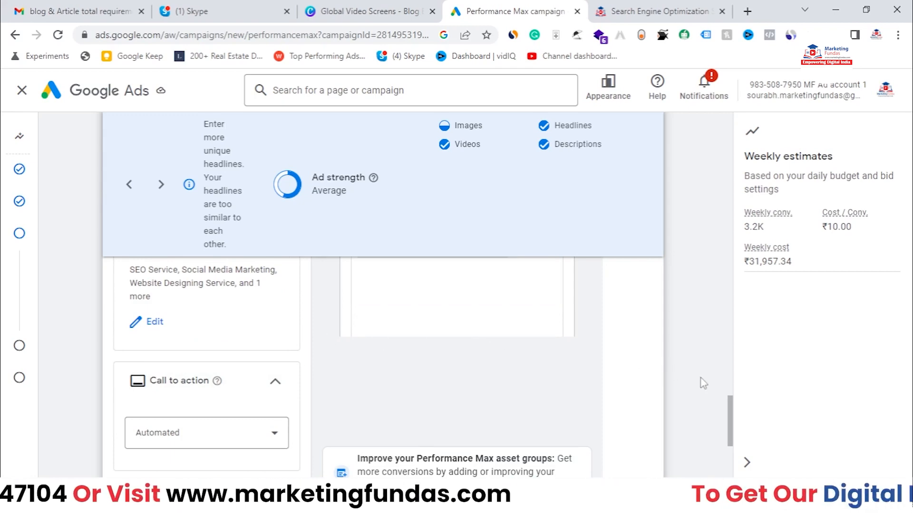
pyautogui.moveTo(733, 415); pyautogui.dragTo(735, 430)
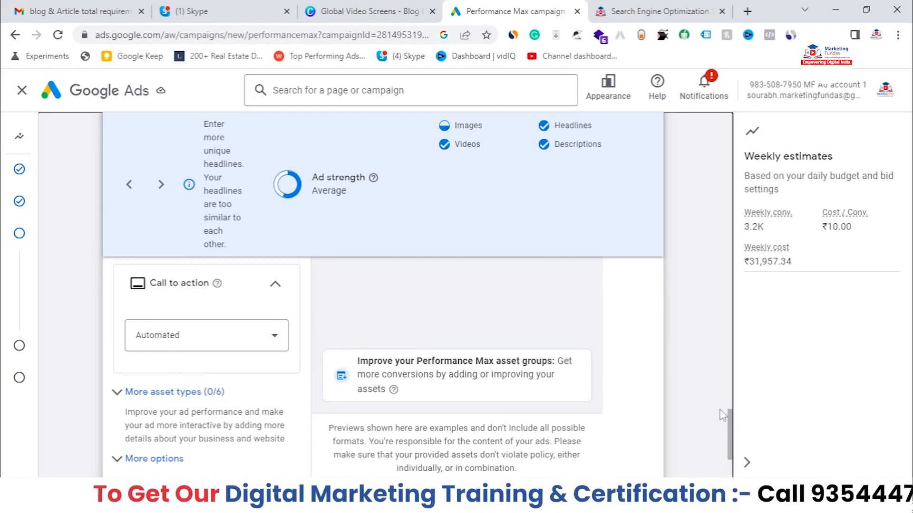
pyautogui.click(278, 349)
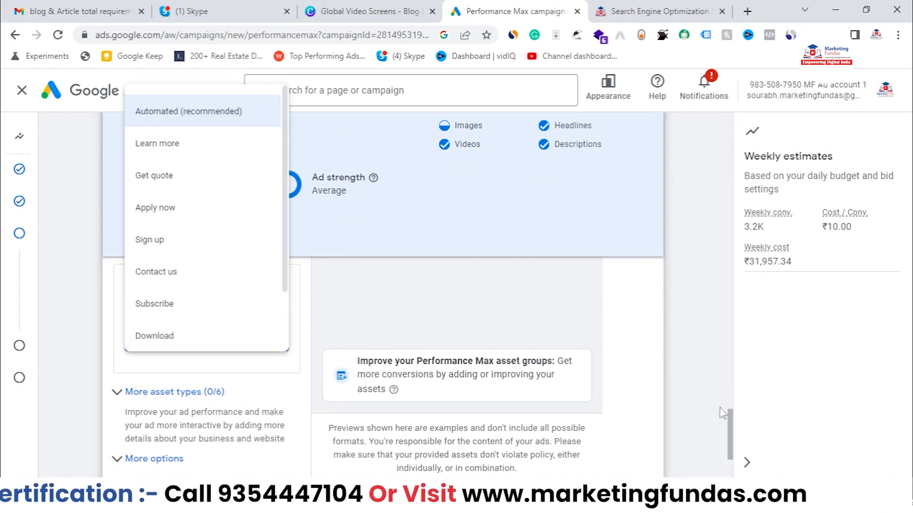
pyautogui.moveTo(732, 421); pyautogui.dragTo(732, 397)
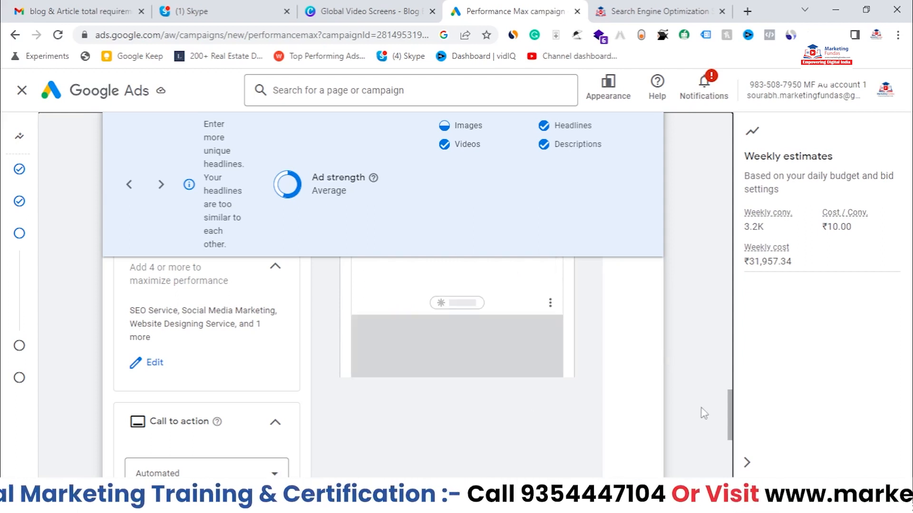
pyautogui.moveTo(732, 423); pyautogui.dragTo(734, 437)
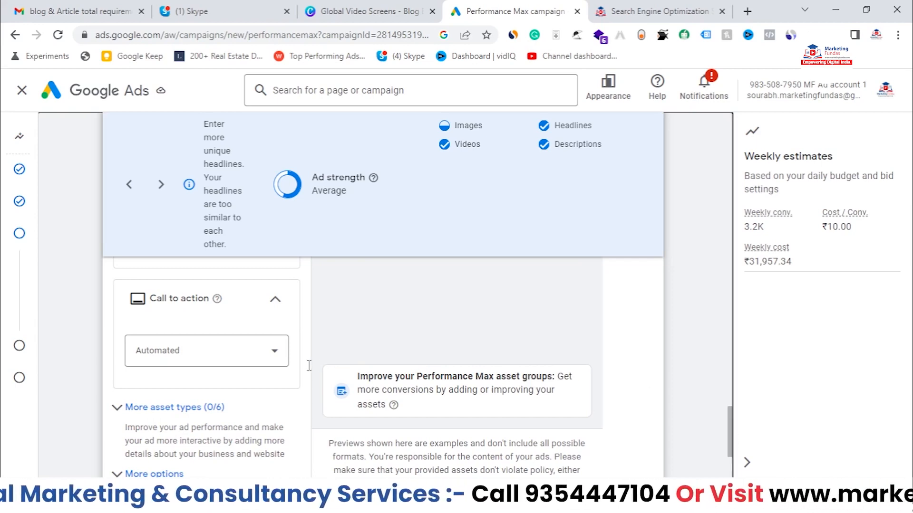
pyautogui.click(280, 363)
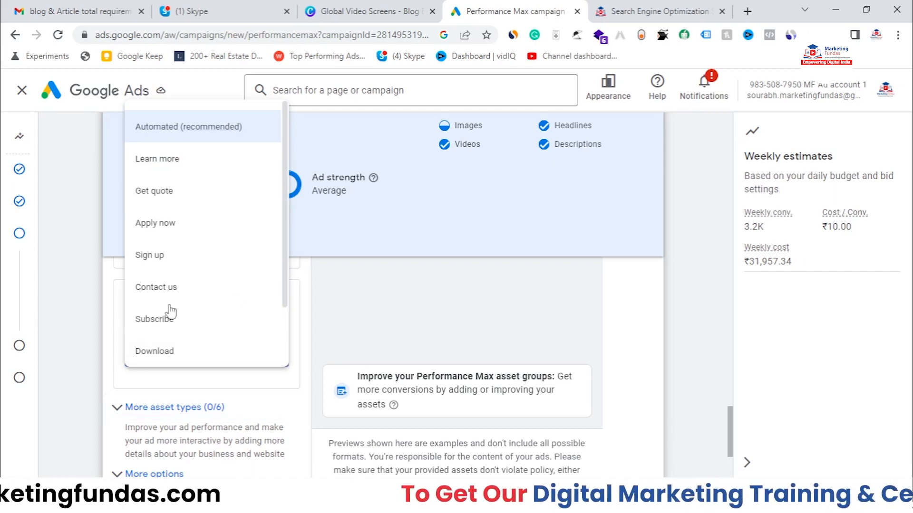
pyautogui.scroll(-4, 171, 311)
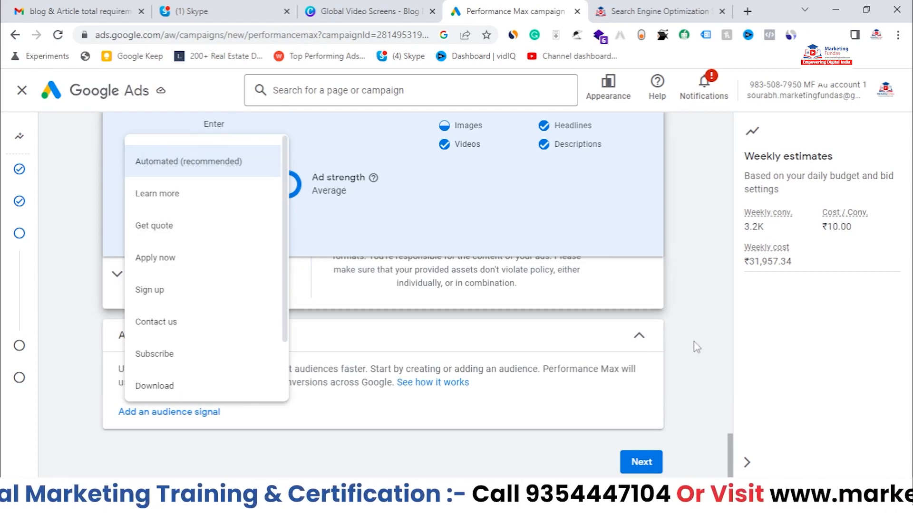
pyautogui.click(532, 402)
# Expand the additional asset types, look over Promotions, Prices, Calls and Structured snippets, and collapse the list.
pyautogui.scroll(1, 195, 334)
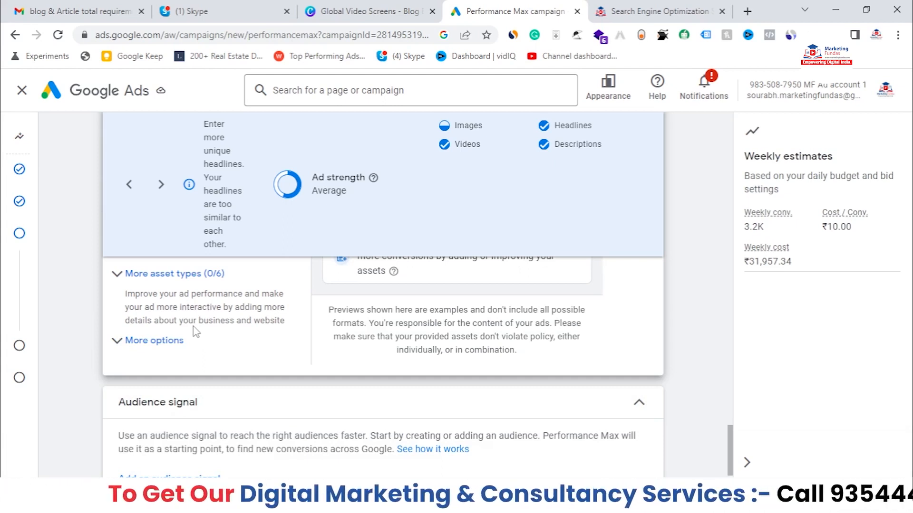
pyautogui.scroll(1, 196, 333)
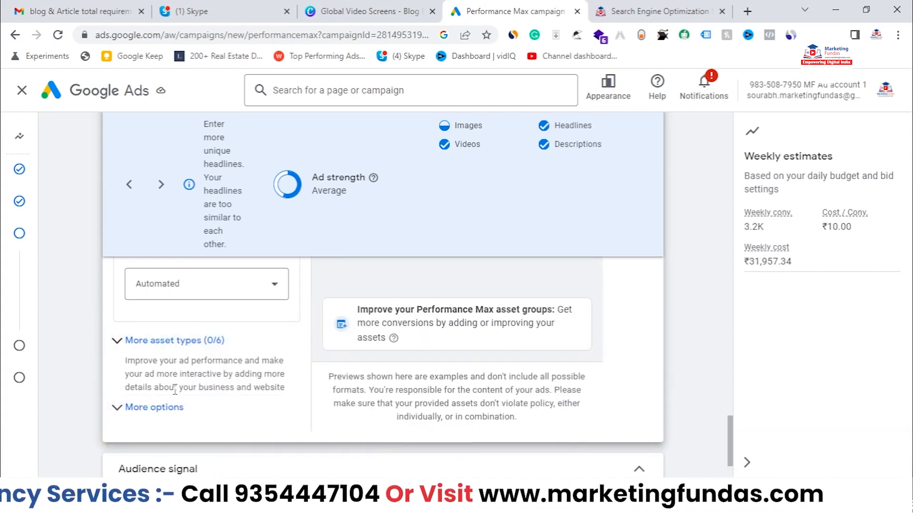
pyautogui.click(154, 346)
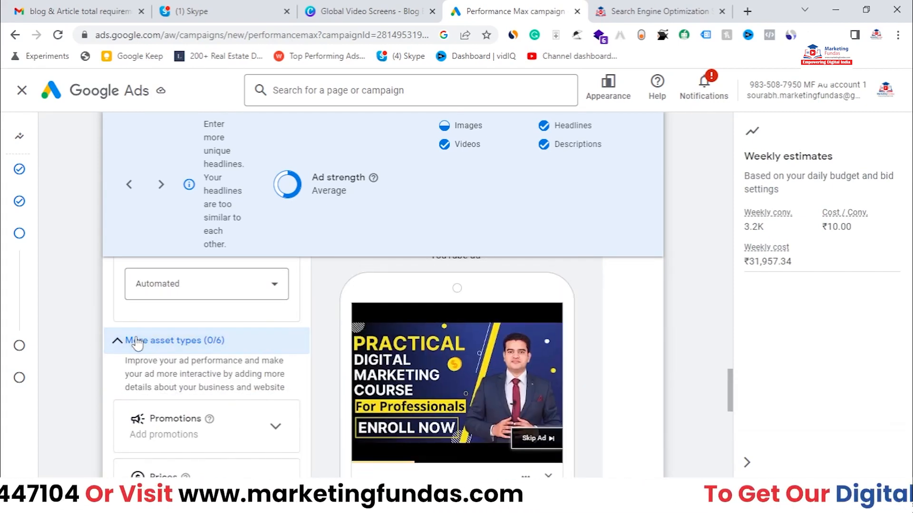
pyautogui.scroll(-1, 246, 371)
pyautogui.click(199, 457)
pyautogui.scroll(-1, 198, 447)
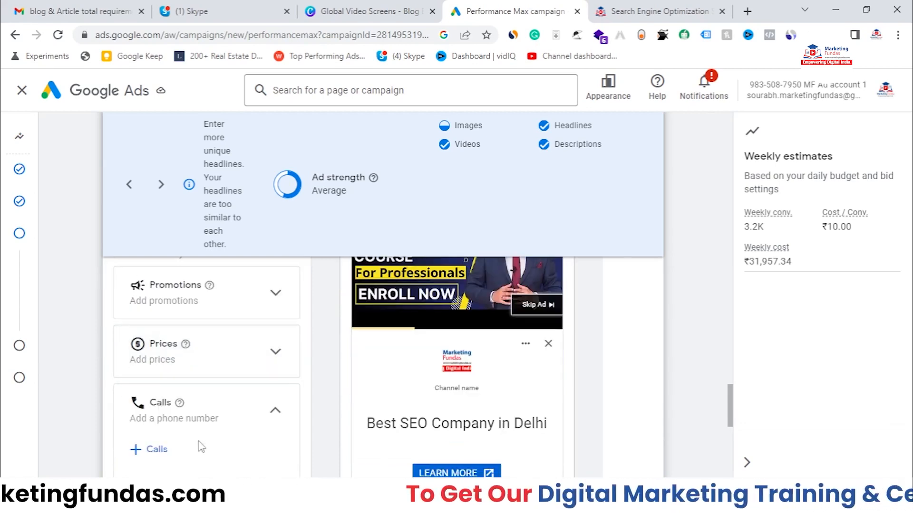
pyautogui.scroll(-4, 196, 409)
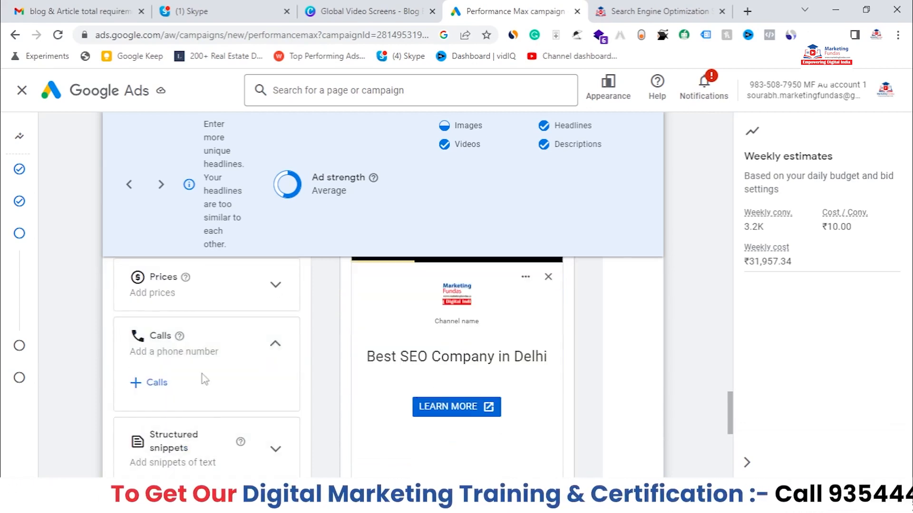
pyautogui.scroll(5, 203, 404)
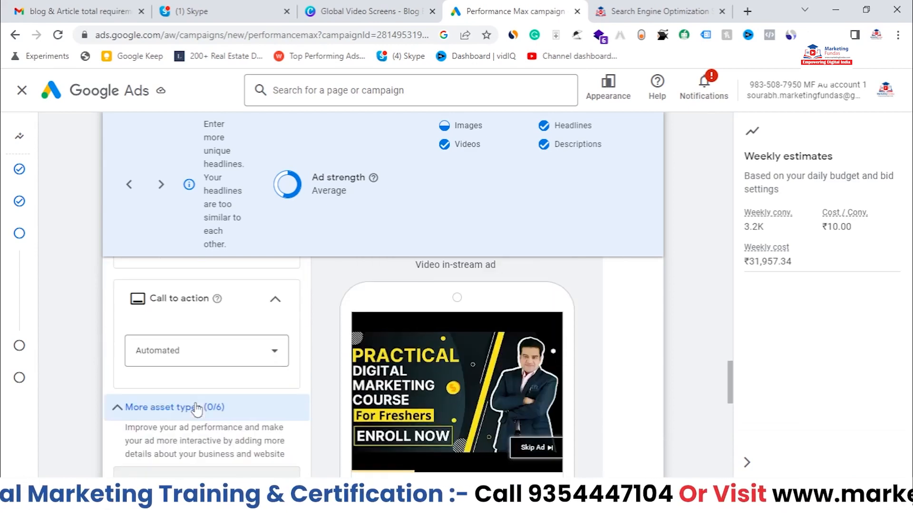
pyautogui.click(141, 407)
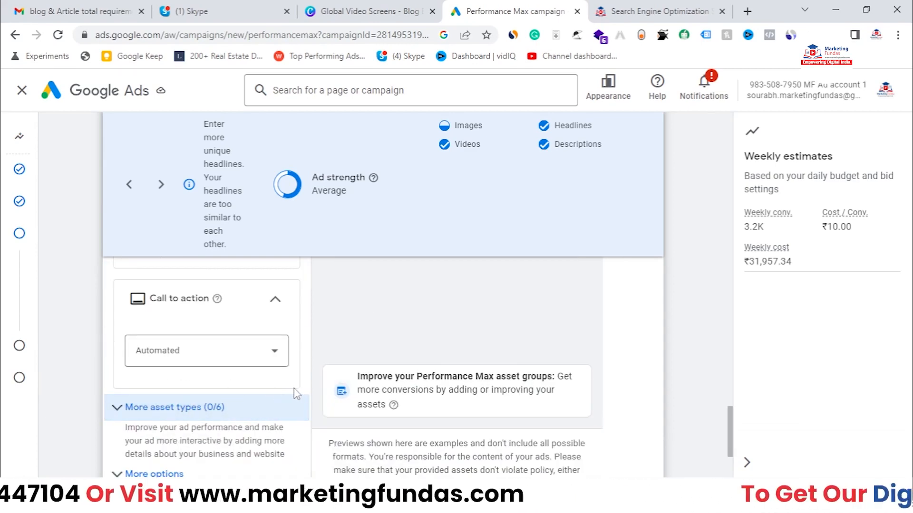
# Open the audience signal selection for the asset group, look through the saved audiences and close it without choosing one.
pyautogui.scroll(-1, 296, 394)
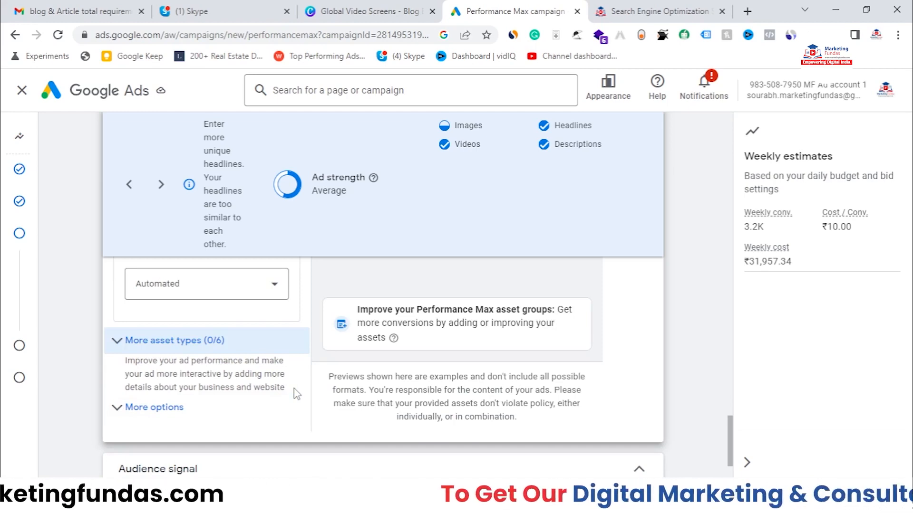
pyautogui.moveTo(734, 435); pyautogui.dragTo(736, 449)
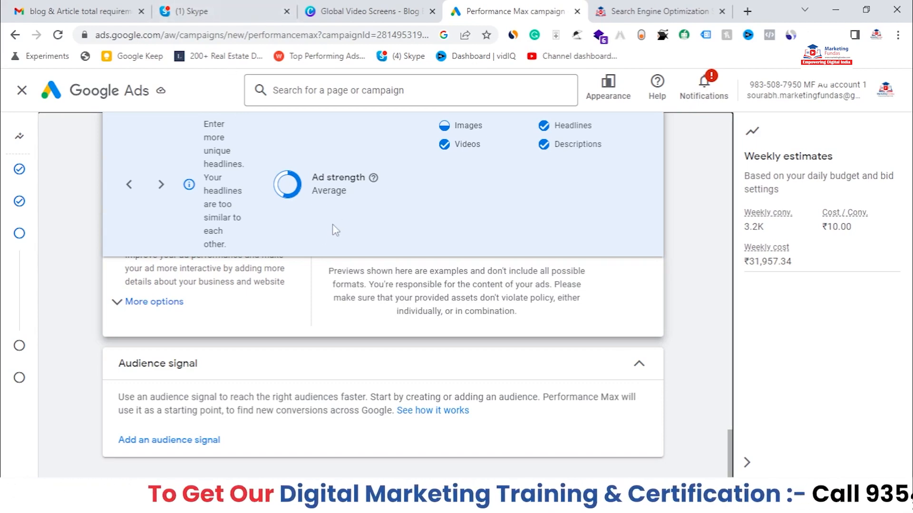
pyautogui.scroll(-1, 281, 248)
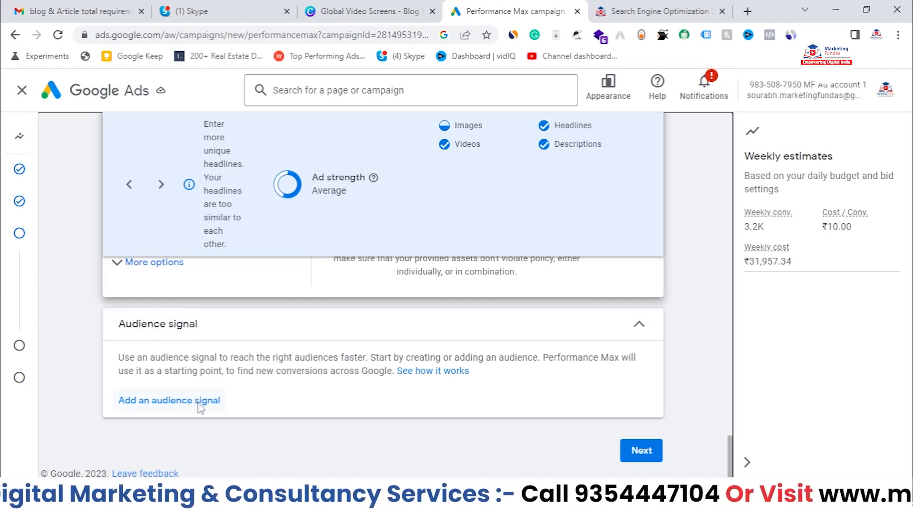
pyautogui.click(199, 405)
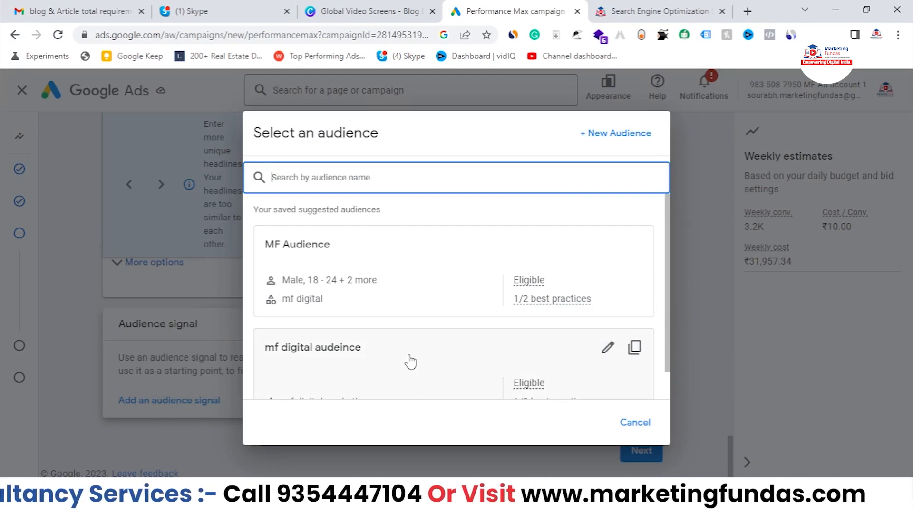
pyautogui.scroll(-1, 407, 363)
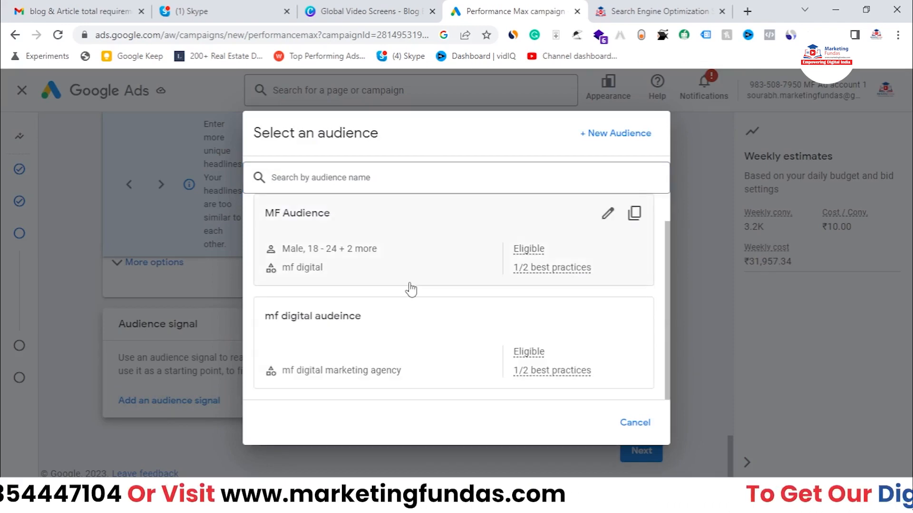
pyautogui.scroll(1, 409, 287)
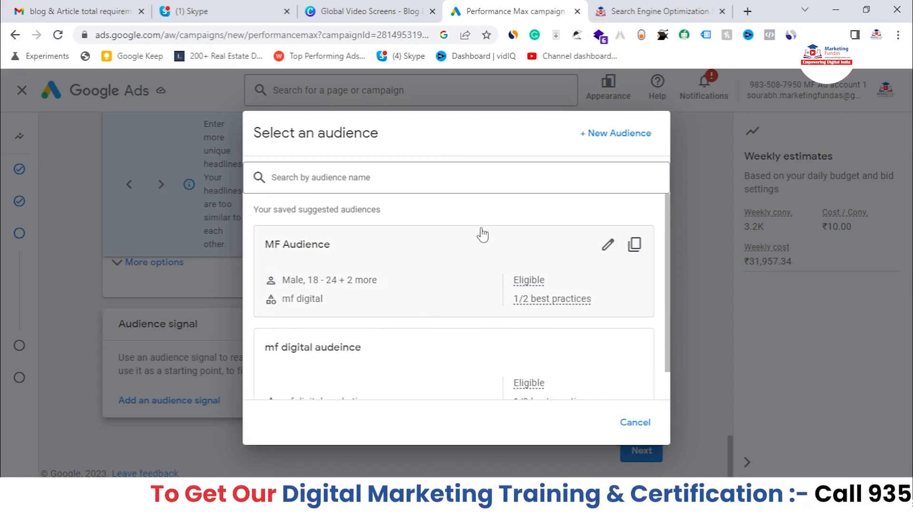
pyautogui.scroll(-1, 424, 271)
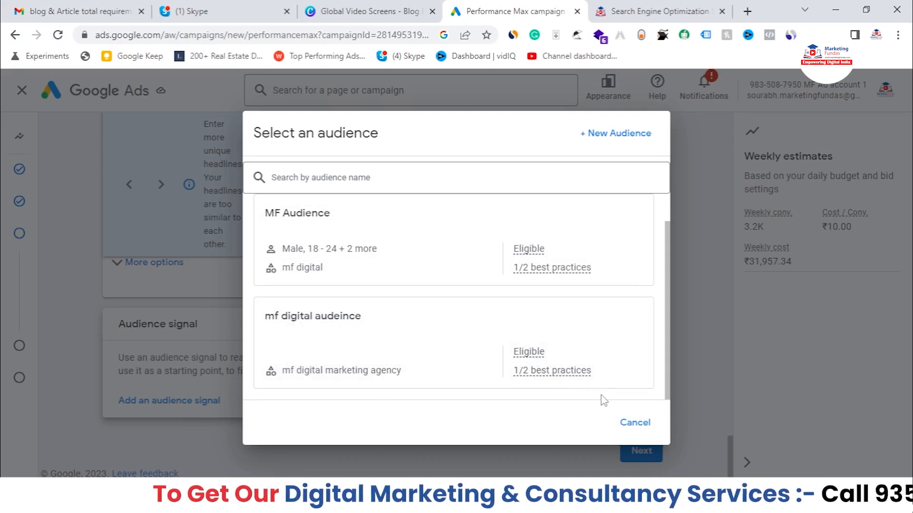
pyautogui.click(636, 423)
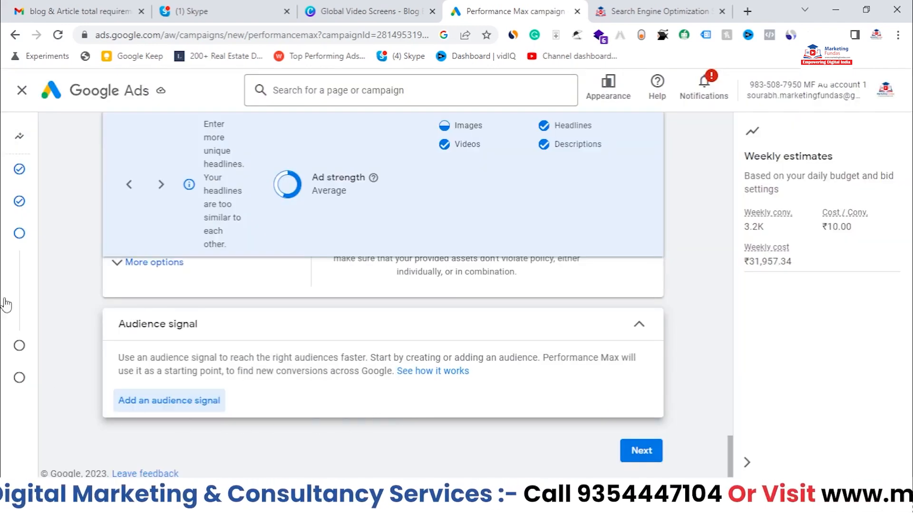
pyautogui.moveTo(21, 235)
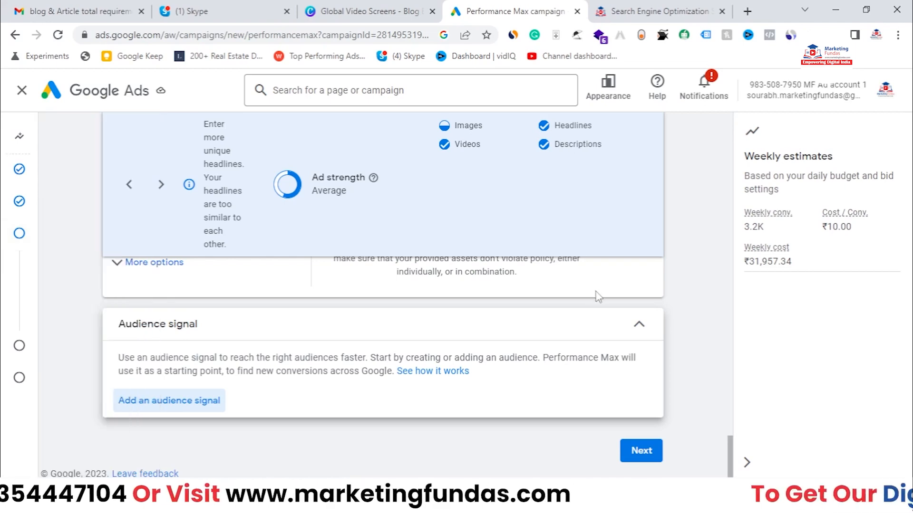
pyautogui.scroll(10, 628, 354)
pyautogui.scroll(-1, 627, 354)
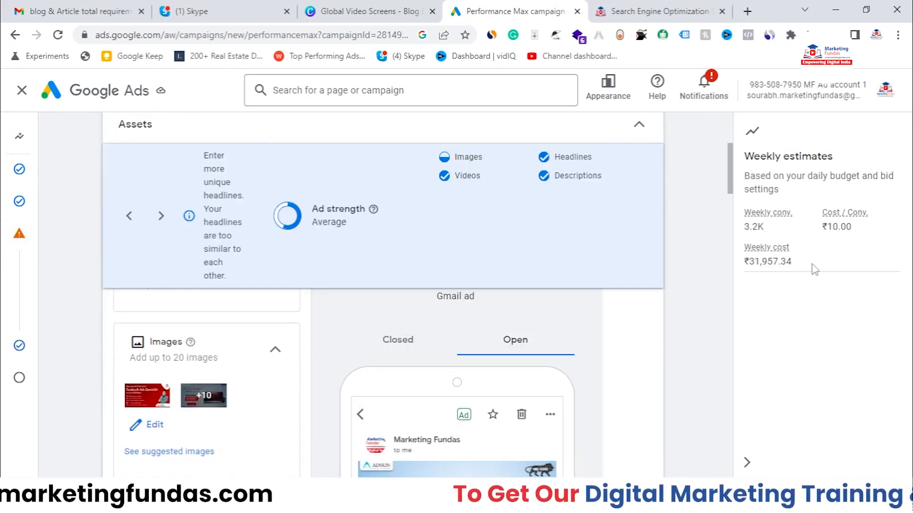
pyautogui.moveTo(733, 198); pyautogui.dragTo(702, 474)
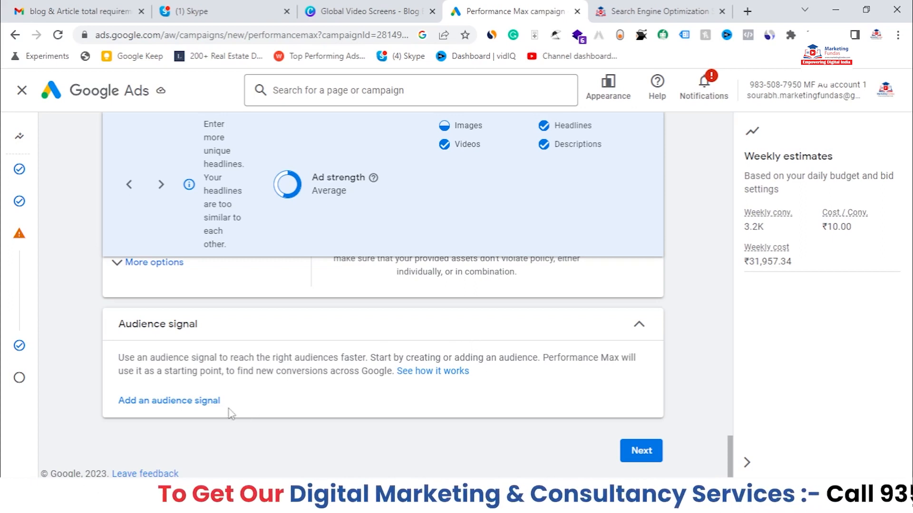
# Create a new audience for the asset group's audience signal and name it "Performance Max Audeince".
pyautogui.click(218, 401)
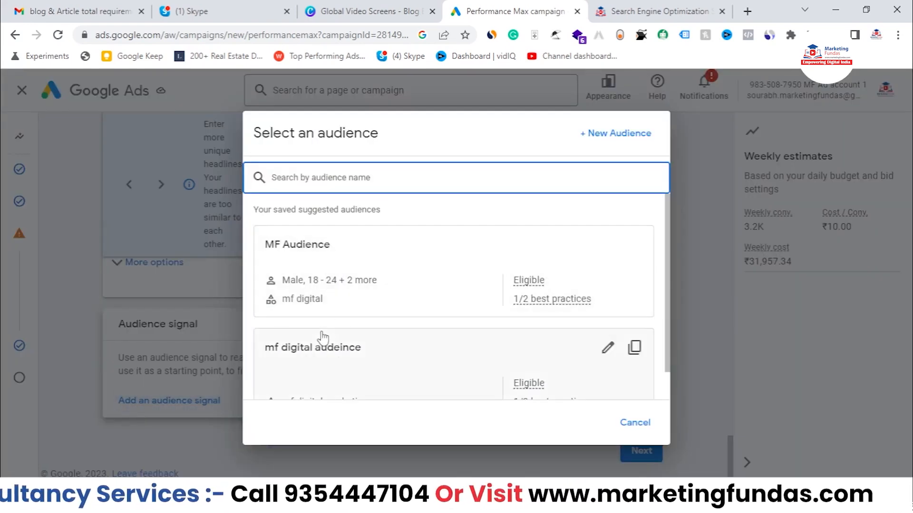
pyautogui.scroll(-1, 322, 336)
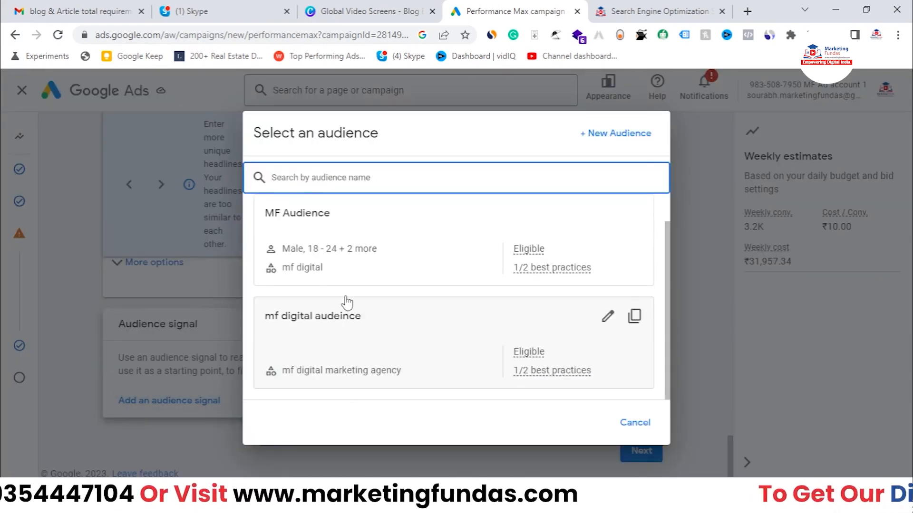
pyautogui.scroll(1, 579, 277)
pyautogui.scroll(1, 579, 277)
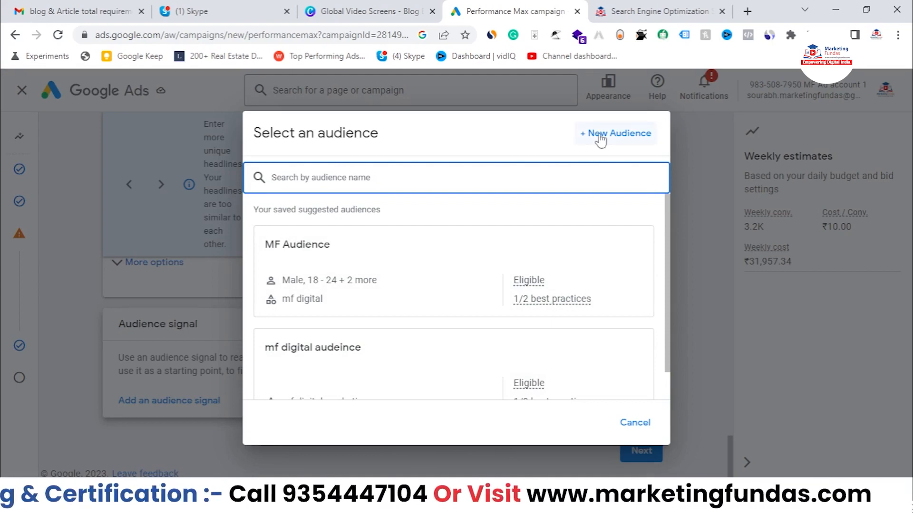
pyautogui.click(602, 134)
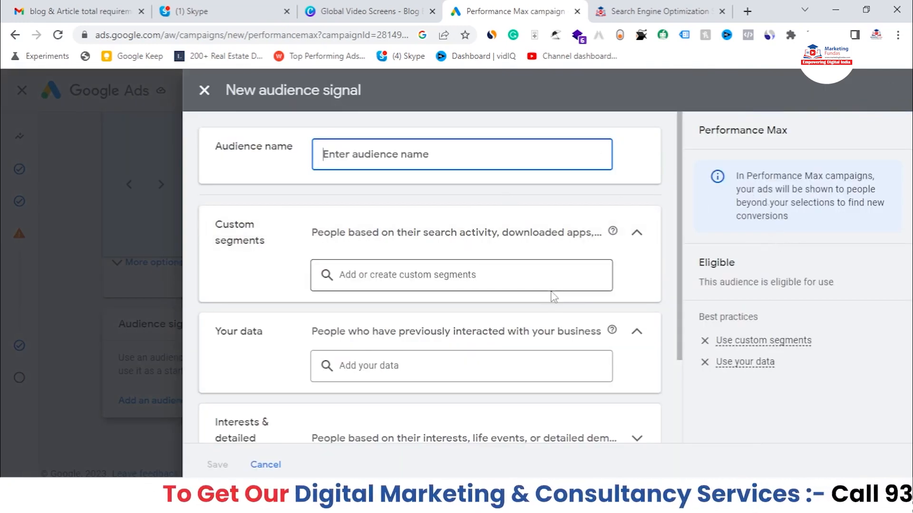
pyautogui.scroll(-1, 553, 297)
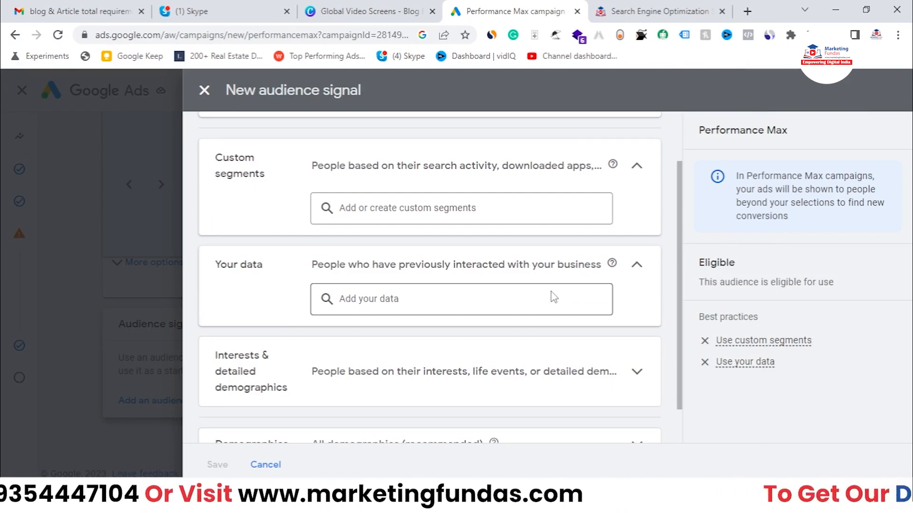
pyautogui.scroll(2, 544, 371)
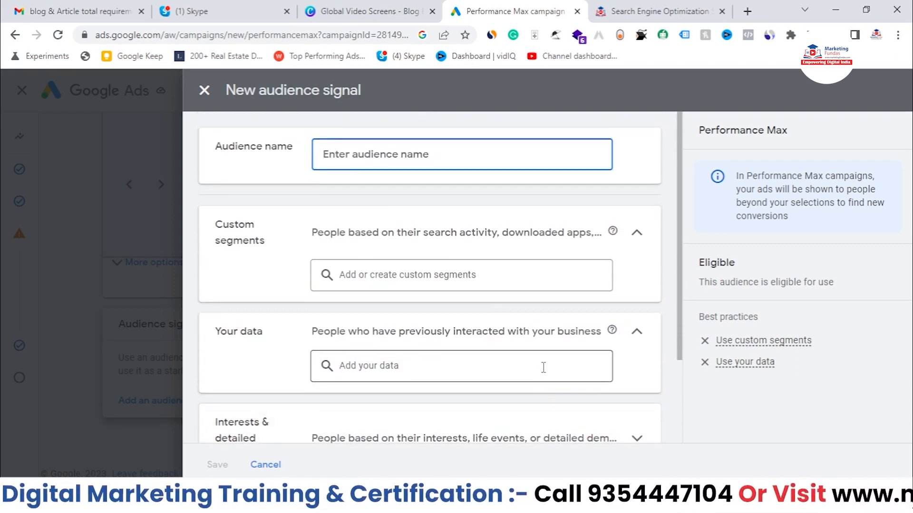
pyautogui.write('Per')
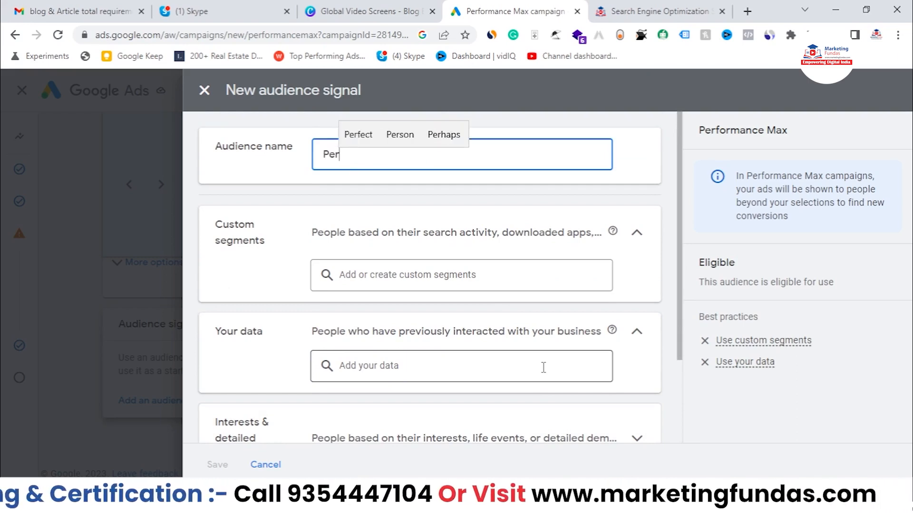
pyautogui.write('formance ')
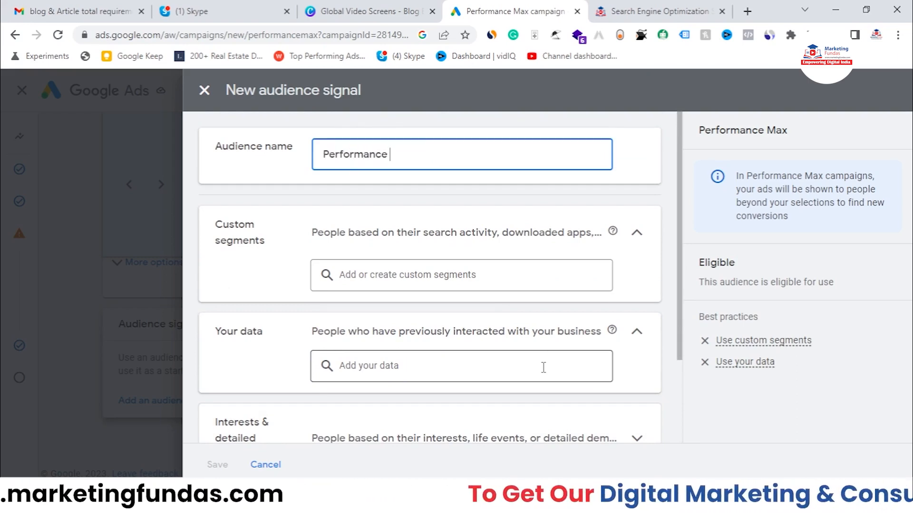
pyautogui.write('Max Audeince')
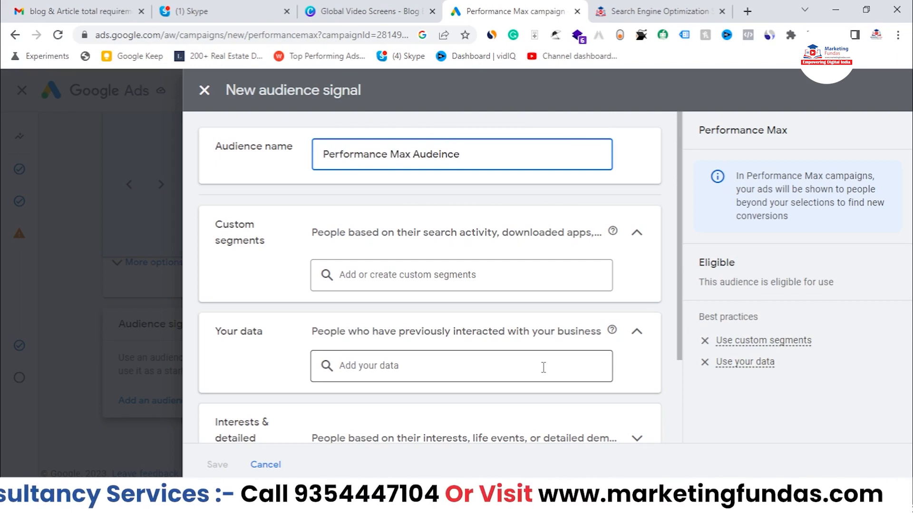
pyautogui.click(638, 126)
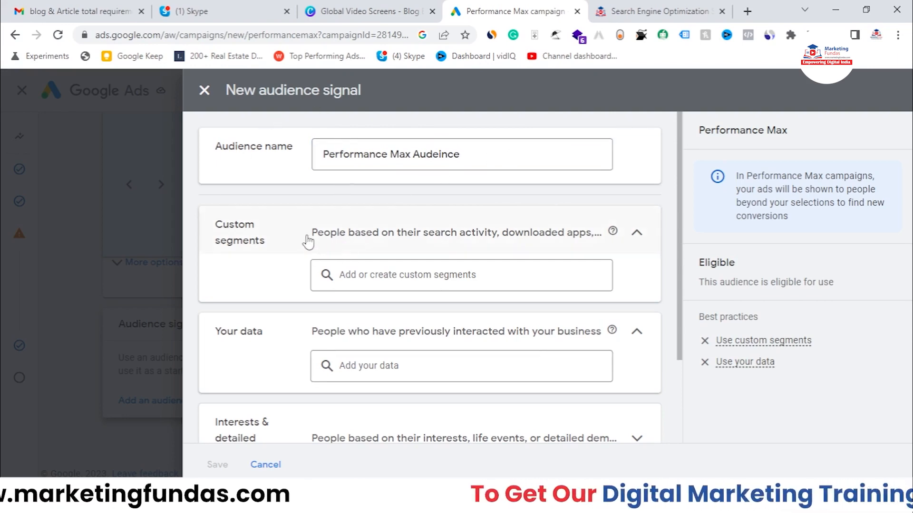
# Create a new custom segment for the audience and name it "SEO Service".
pyautogui.scroll(-2, 294, 237)
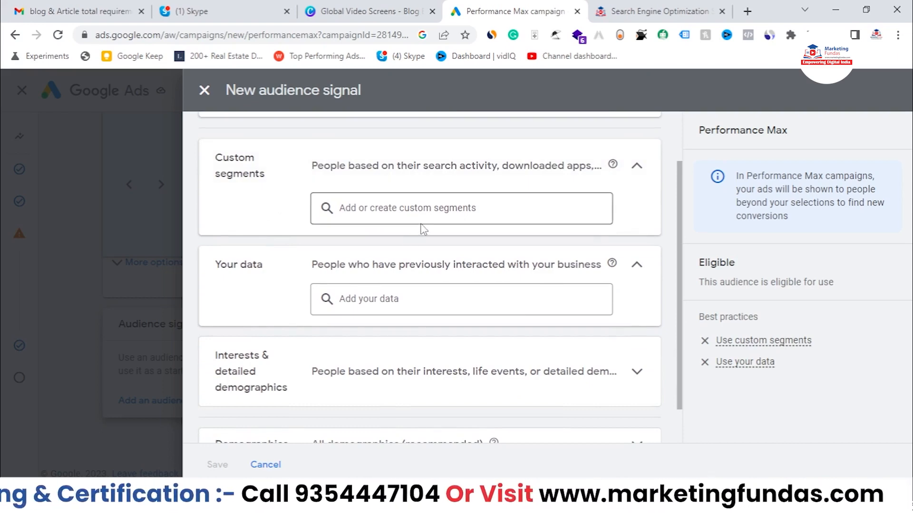
pyautogui.click(437, 215)
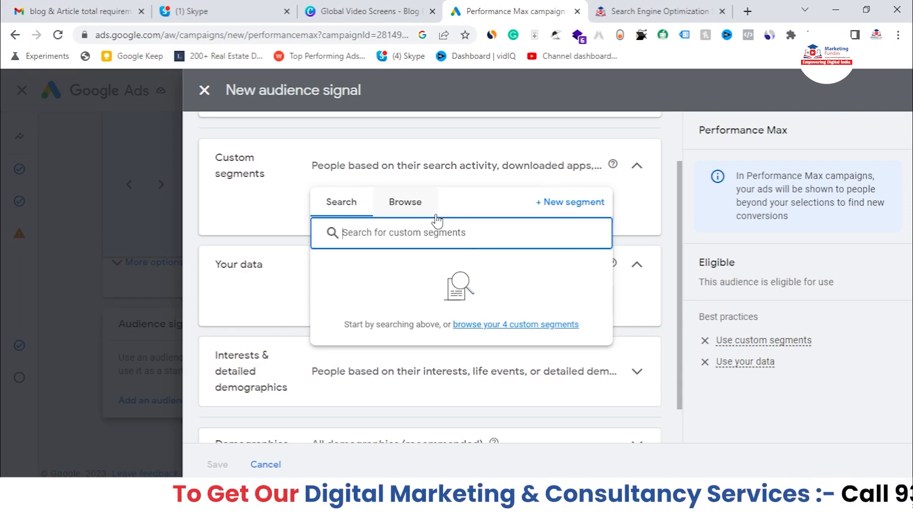
pyautogui.write('""')
pyautogui.press('BackSpace')
pyautogui.press('BackSpace')
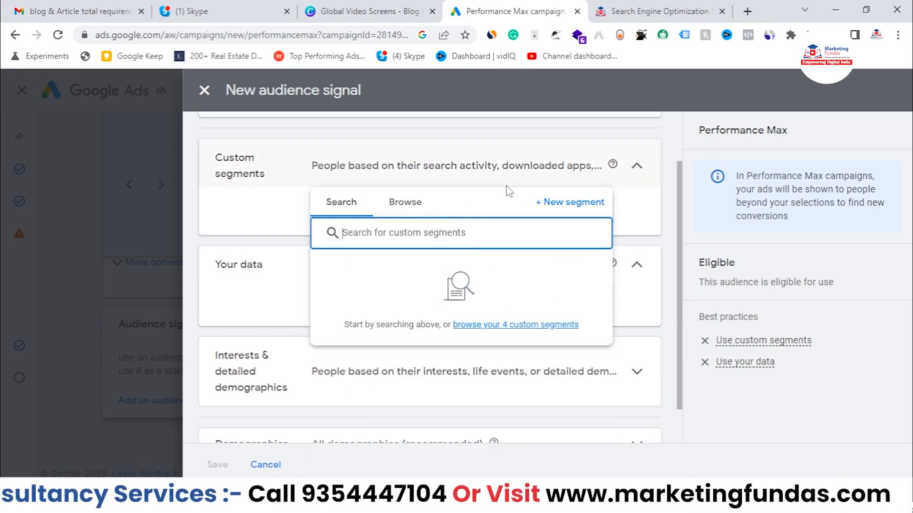
pyautogui.write('"')
pyautogui.press('BackSpace')
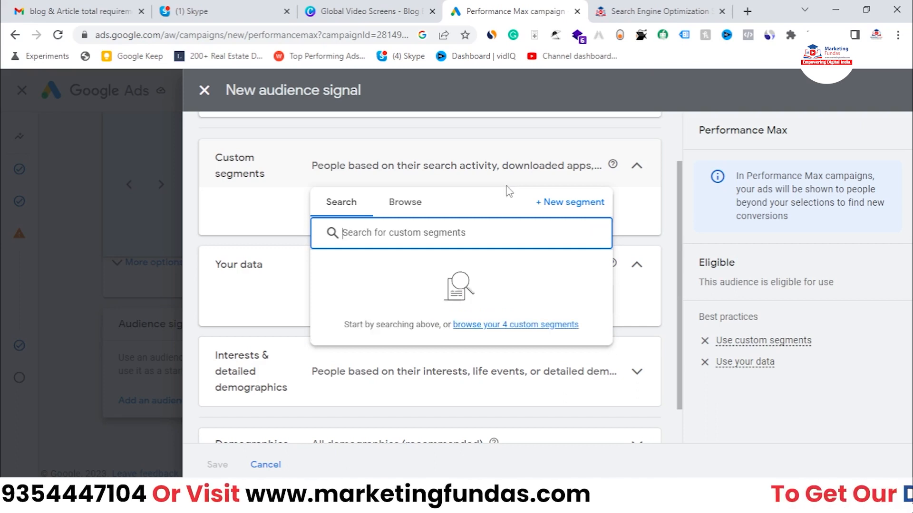
pyautogui.click(569, 207)
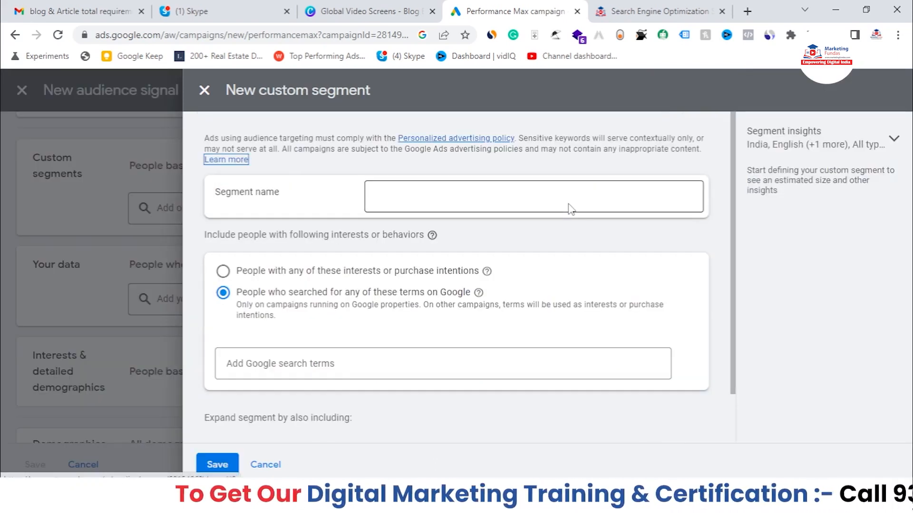
pyautogui.click(531, 208)
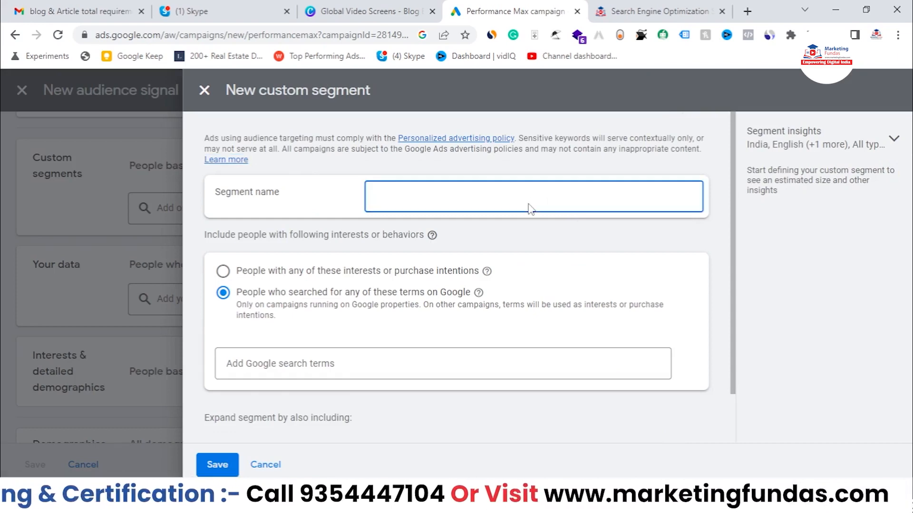
pyautogui.write('Se')
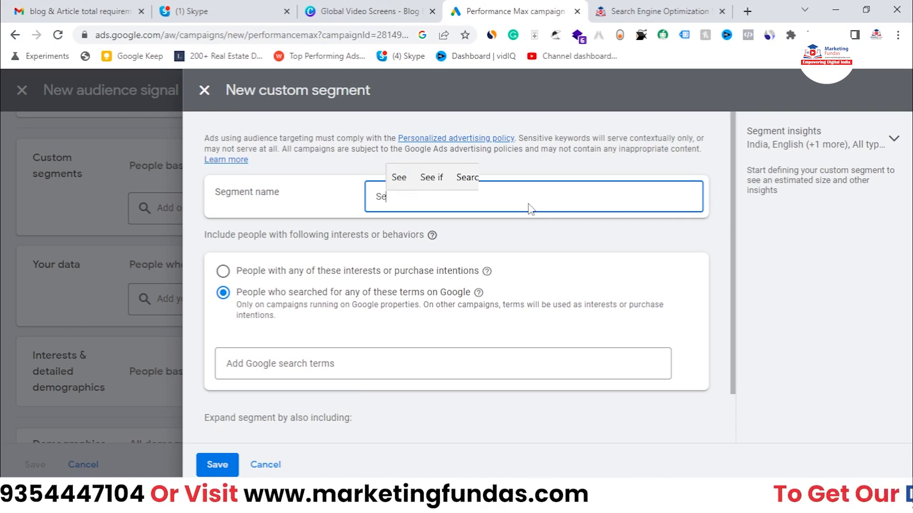
pyautogui.write('o S')
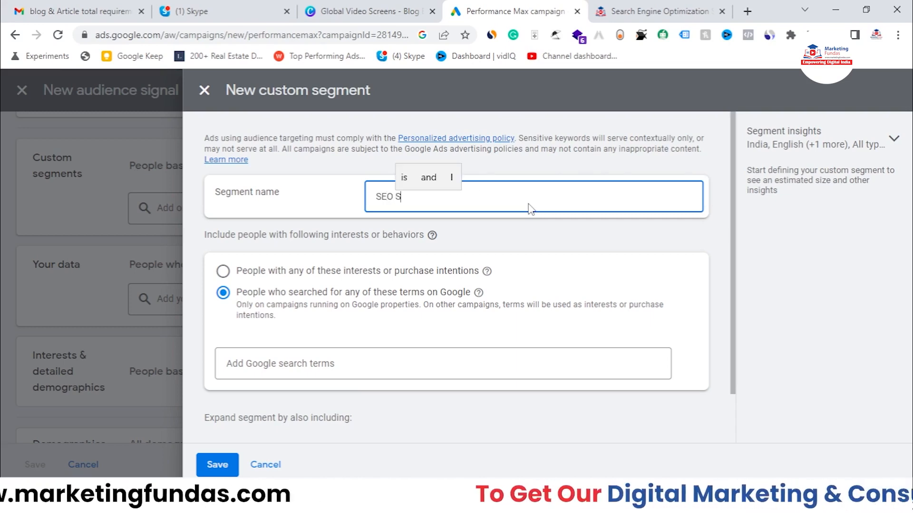
pyautogui.write('ervice')
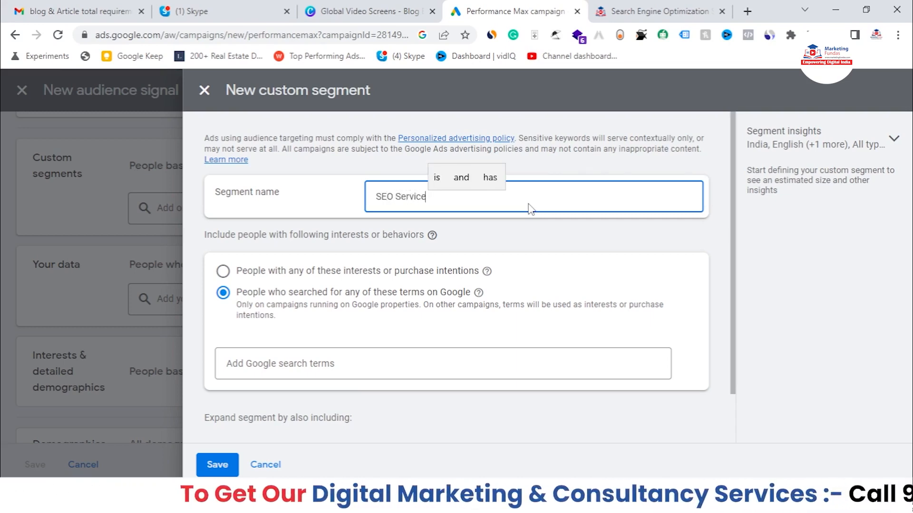
pyautogui.click(576, 283)
# Look up search term ideas for "seo service" and add "best seo marketing companies", "google seo services" and "best seo agency" to the custom segment.
pyautogui.scroll(-1, 579, 282)
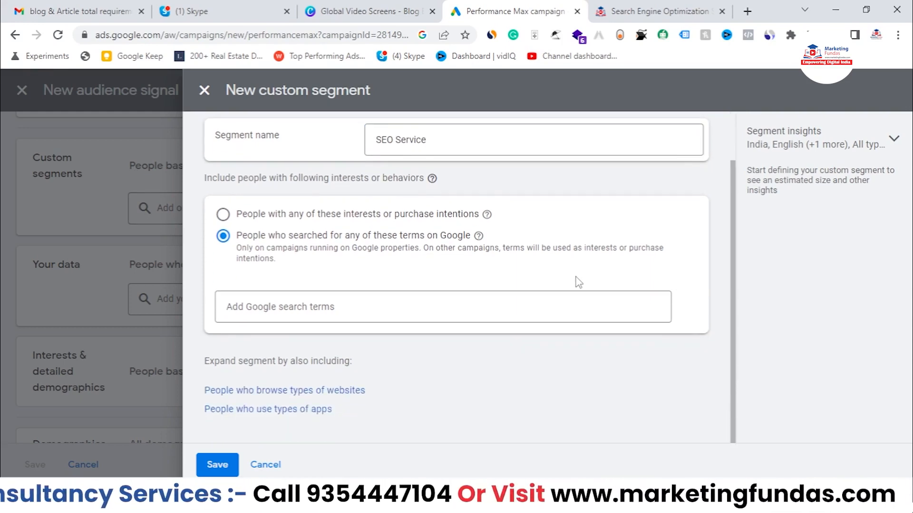
pyautogui.scroll(1, 579, 282)
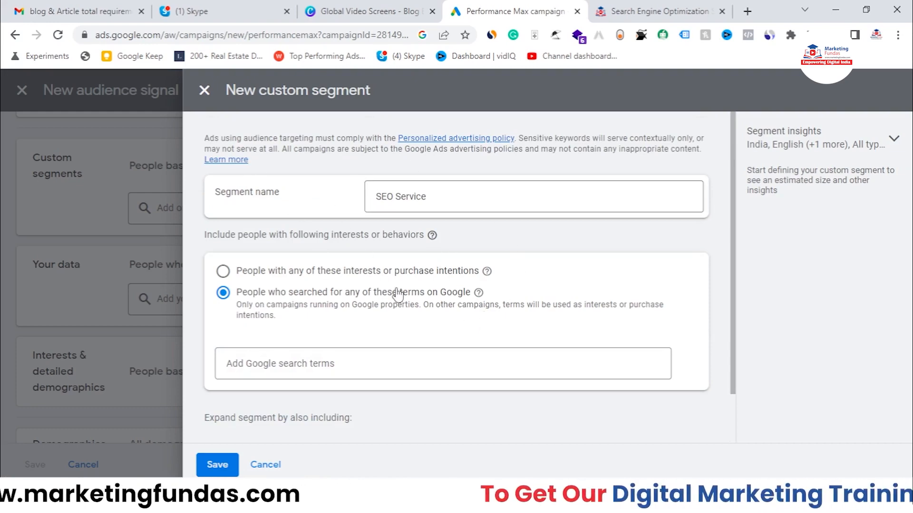
pyautogui.scroll(-1, 301, 329)
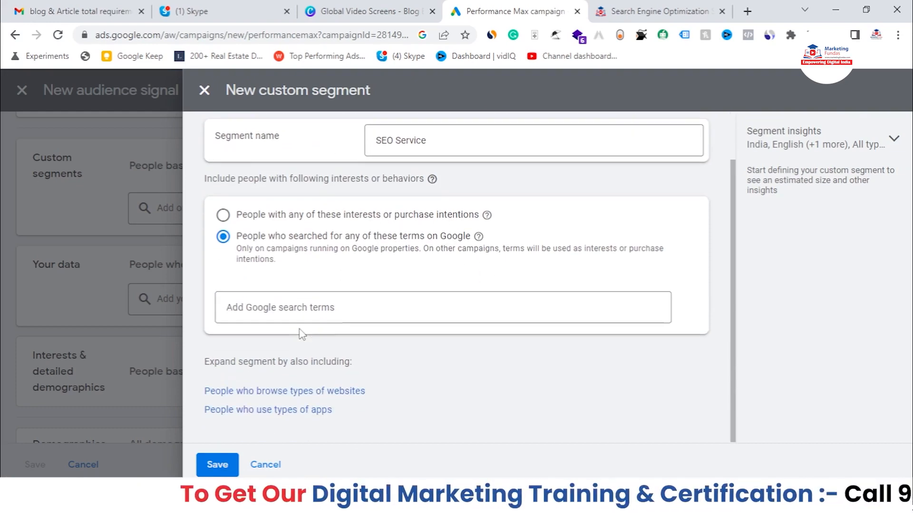
pyautogui.click(305, 312)
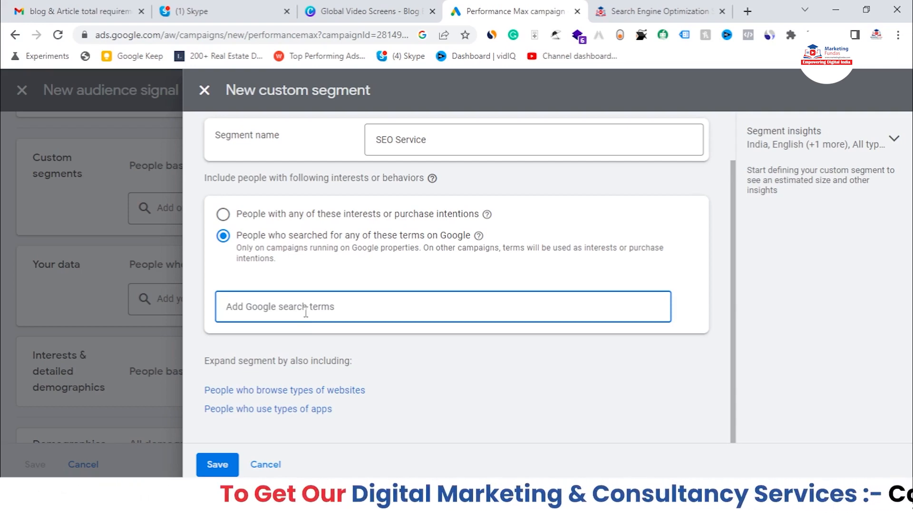
pyautogui.write('seo')
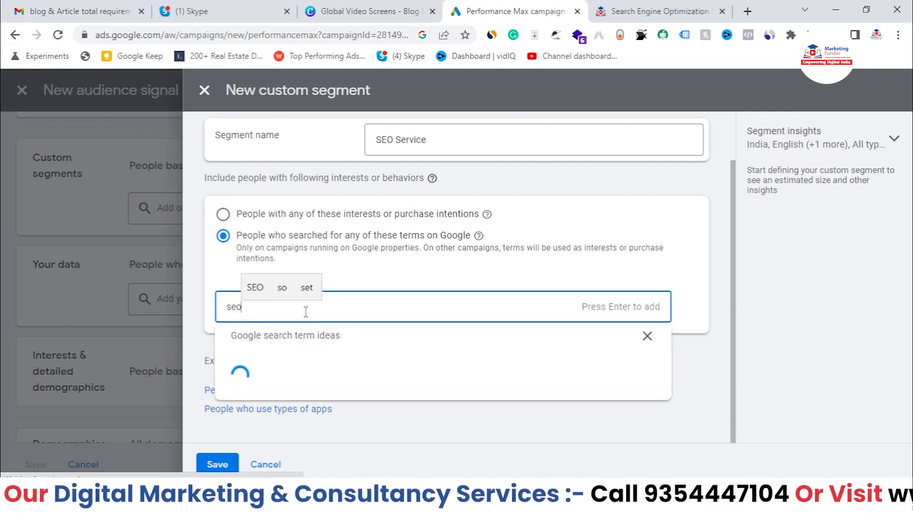
pyautogui.write(' ser')
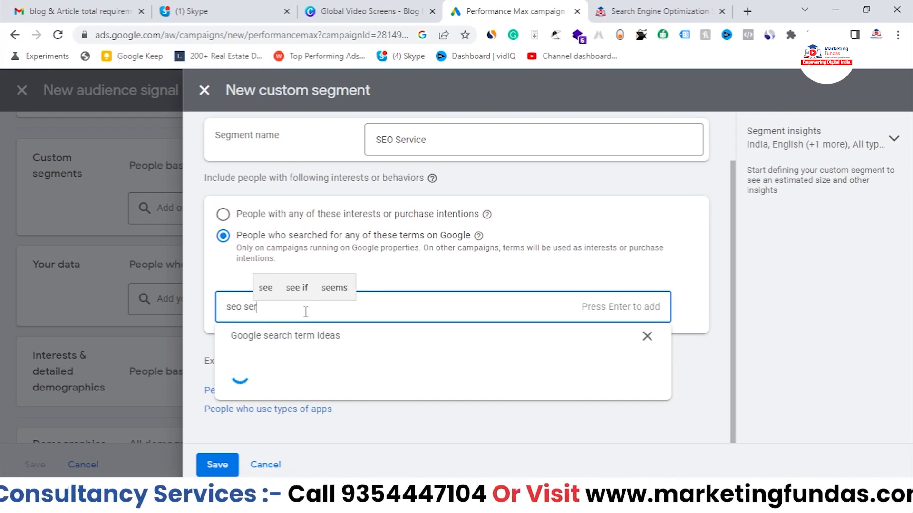
pyautogui.write('vice')
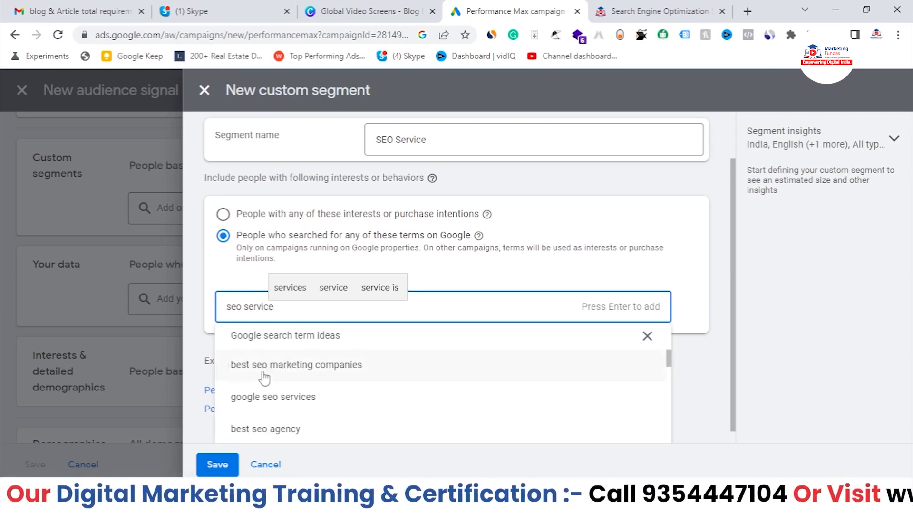
pyautogui.click(327, 378)
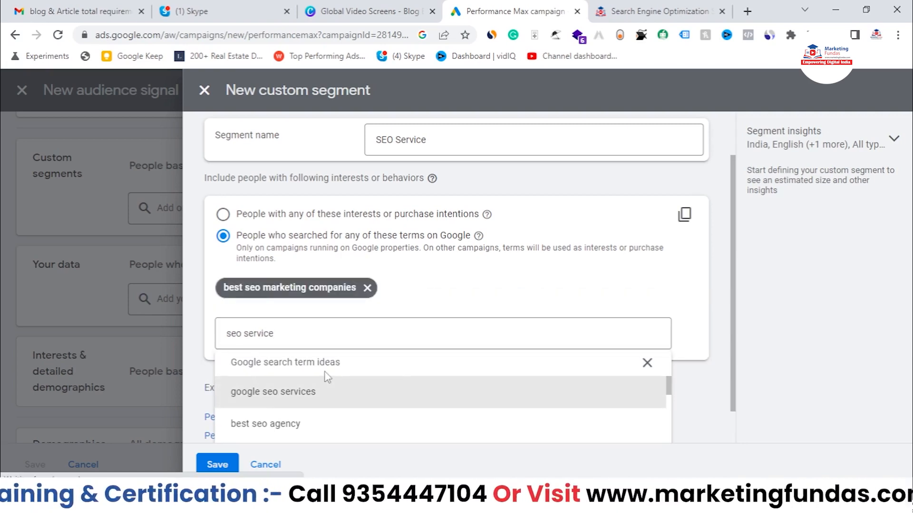
pyautogui.click(300, 400)
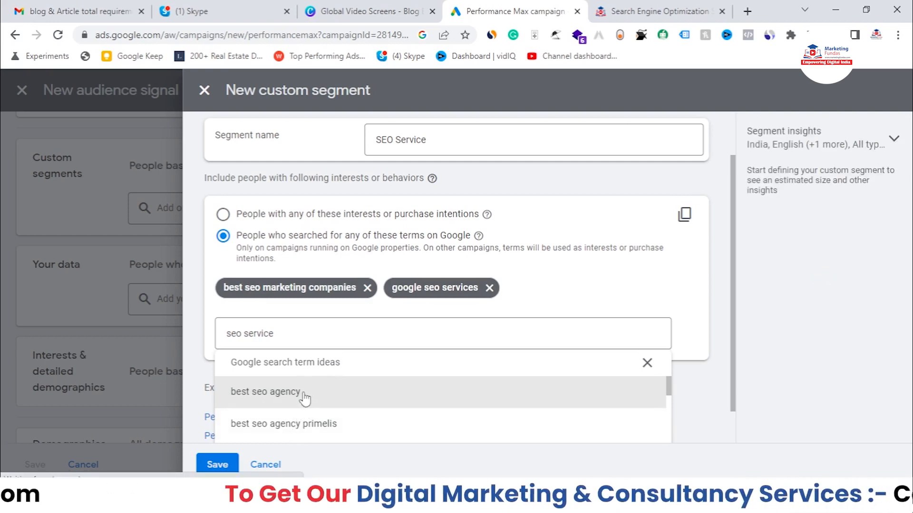
pyautogui.click(303, 398)
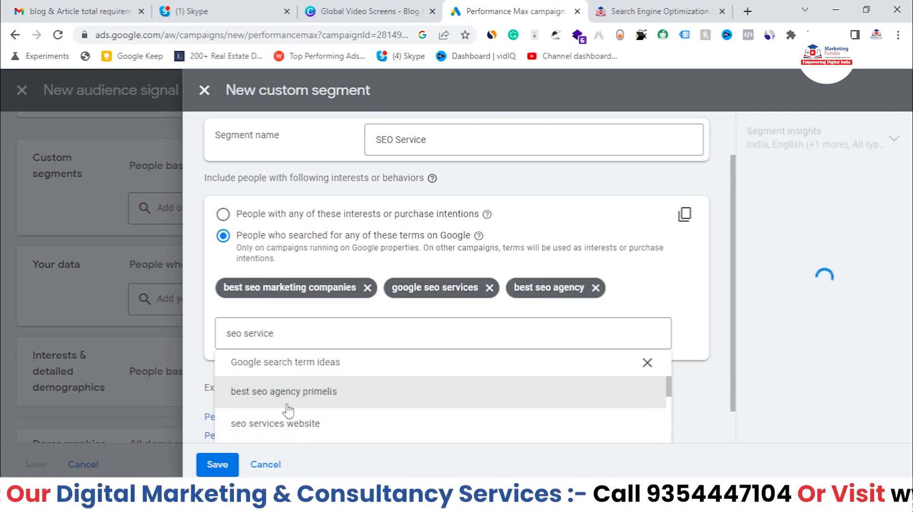
# Add the search terms "local seo services for small business", "best seo services", "seo companies for small business" and "best seo services for small business".
pyautogui.scroll(-1, 348, 415)
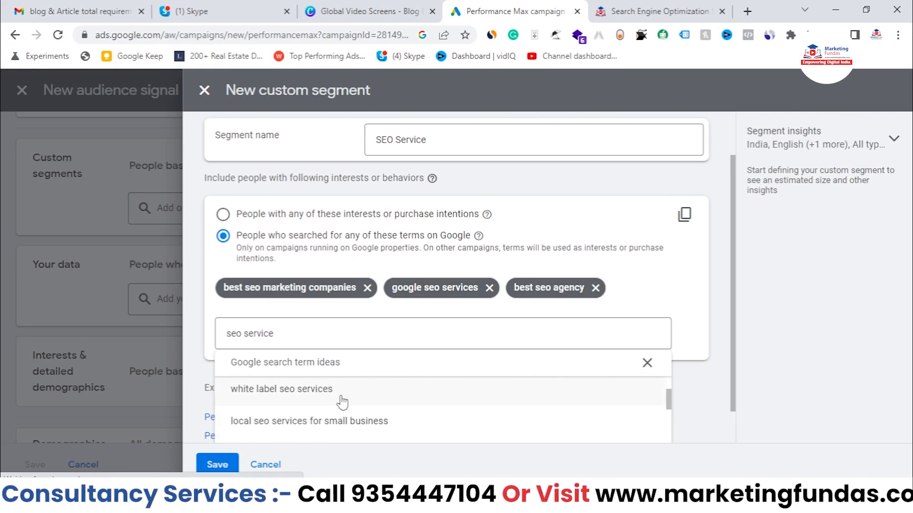
pyautogui.scroll(-1, 342, 403)
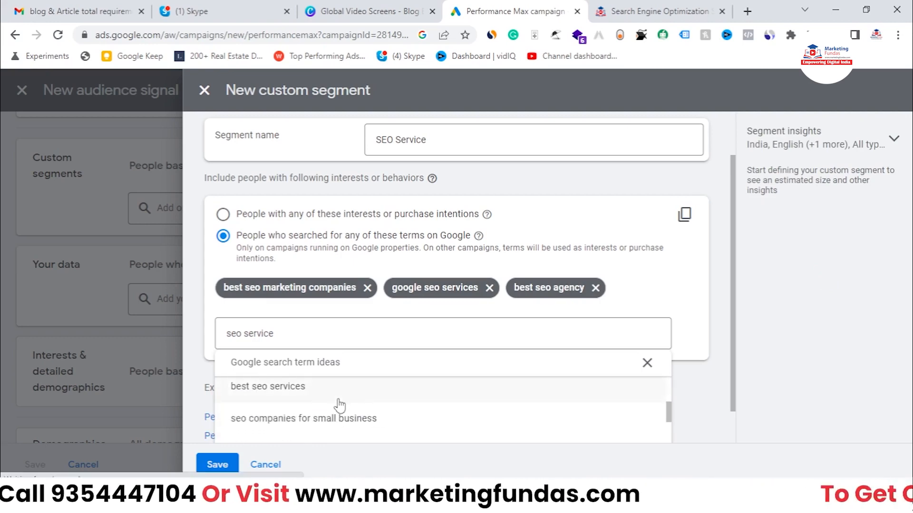
pyautogui.scroll(1, 339, 408)
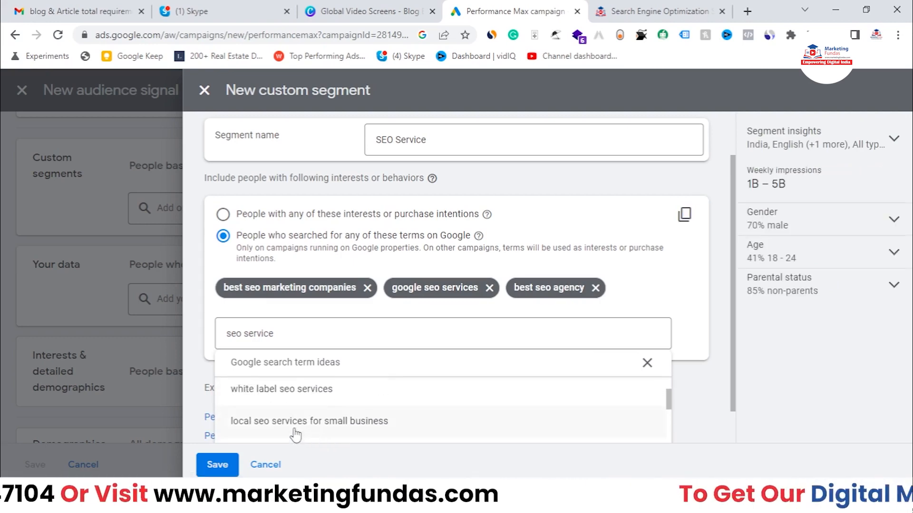
pyautogui.click(321, 434)
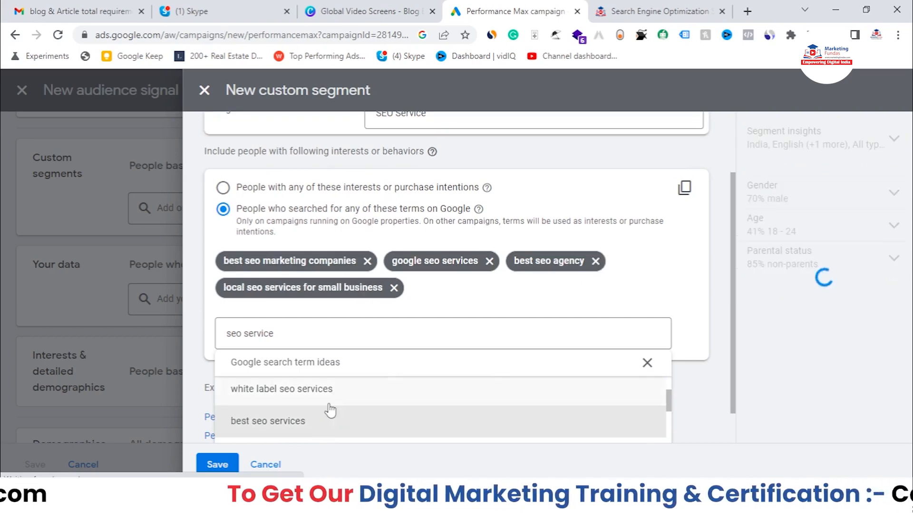
pyautogui.click(380, 425)
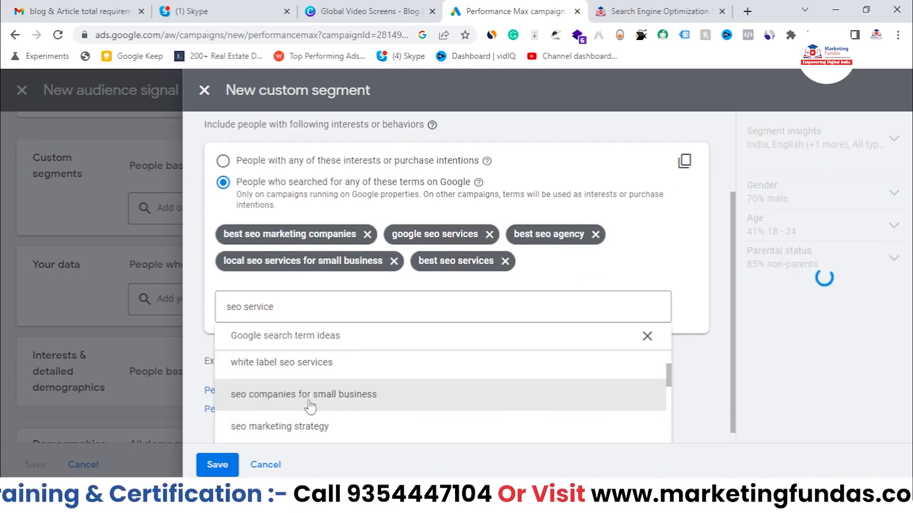
pyautogui.click(333, 406)
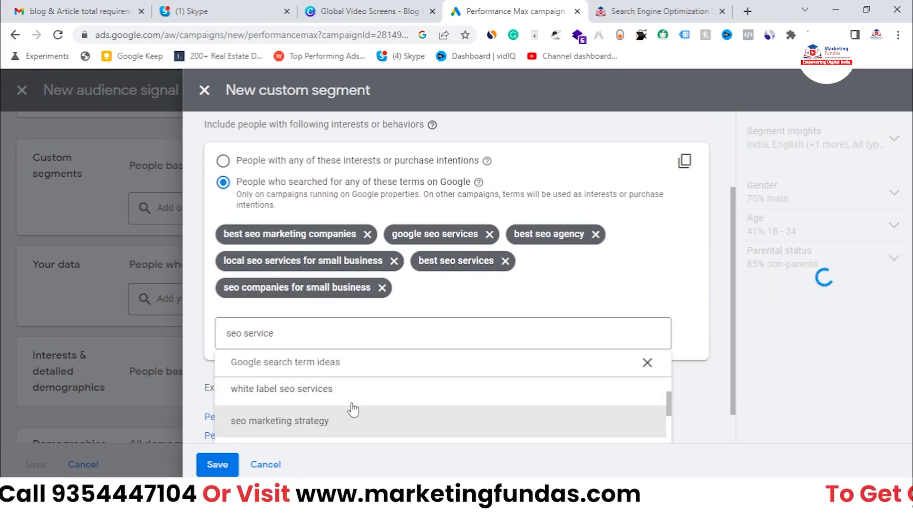
pyautogui.scroll(-1, 370, 405)
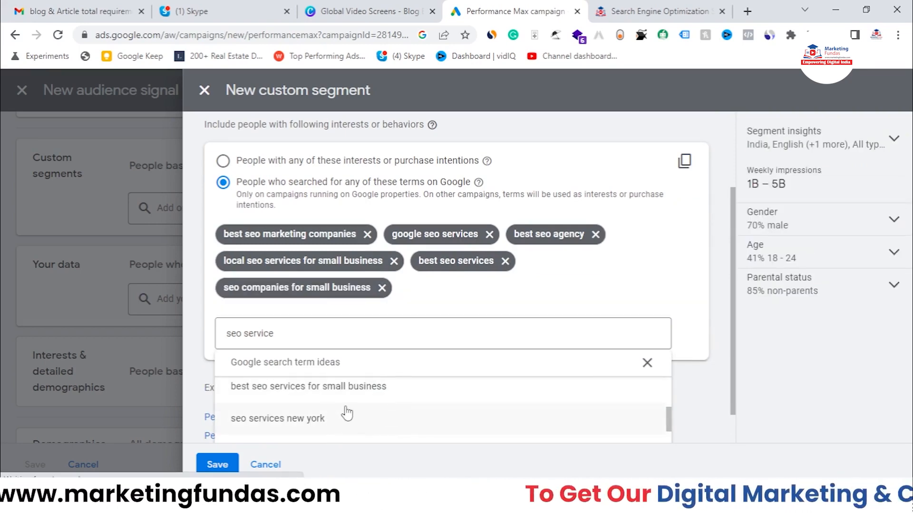
pyautogui.click(356, 401)
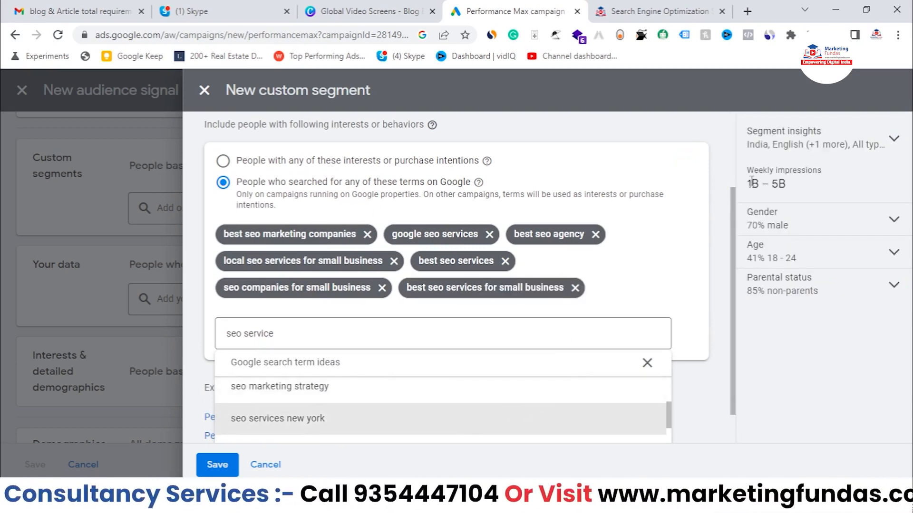
# Check the segment's weekly impressions estimate, review the added search terms and save the custom segment.
pyautogui.moveTo(750, 182); pyautogui.dragTo(787, 192)
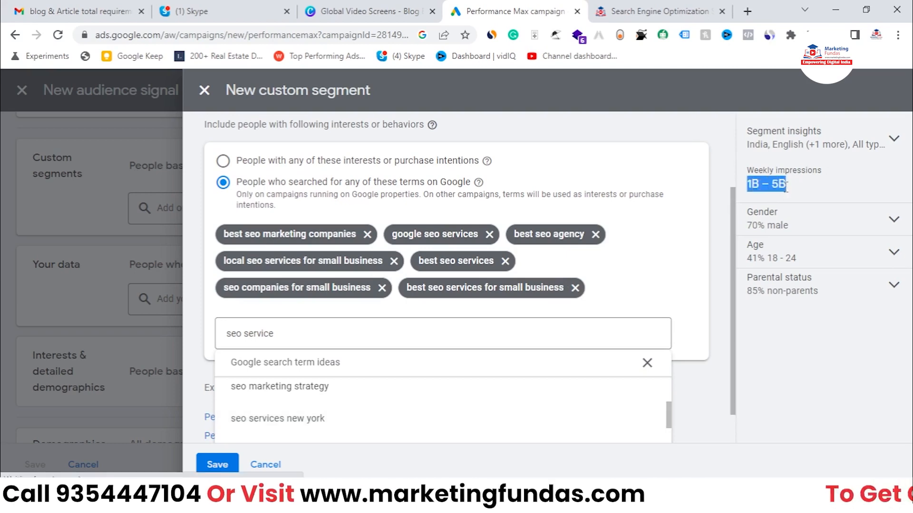
pyautogui.click(789, 192)
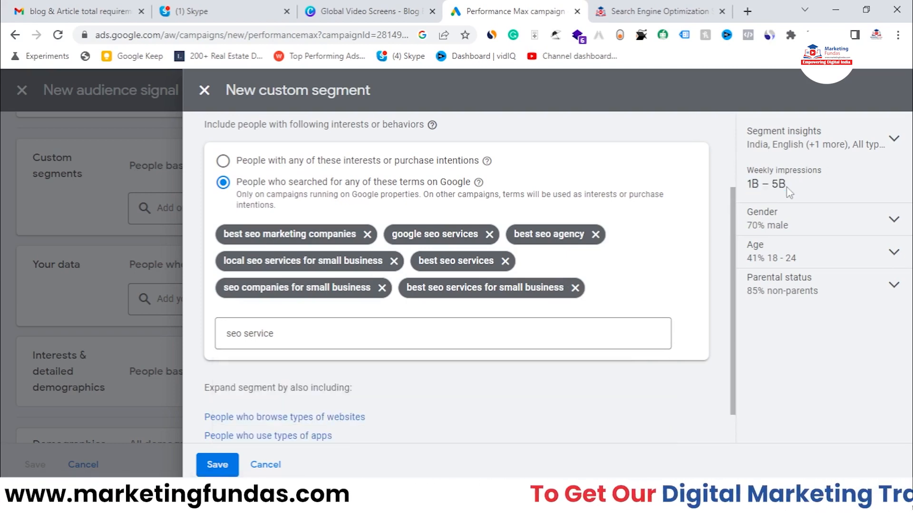
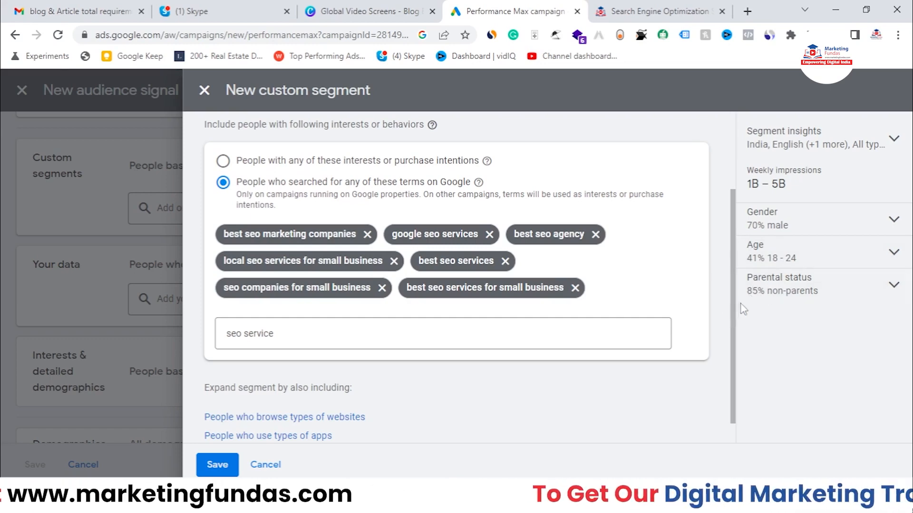
pyautogui.scroll(3, 476, 380)
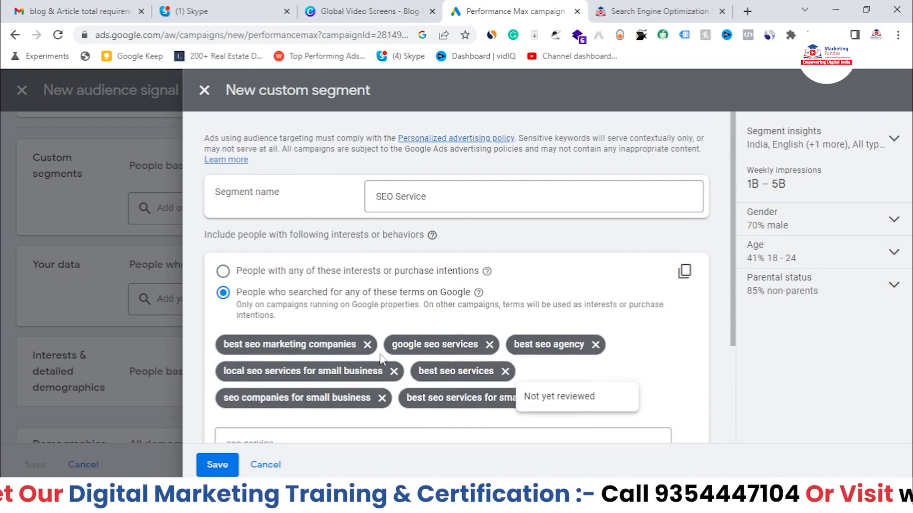
pyautogui.scroll(-2, 381, 358)
pyautogui.click(218, 465)
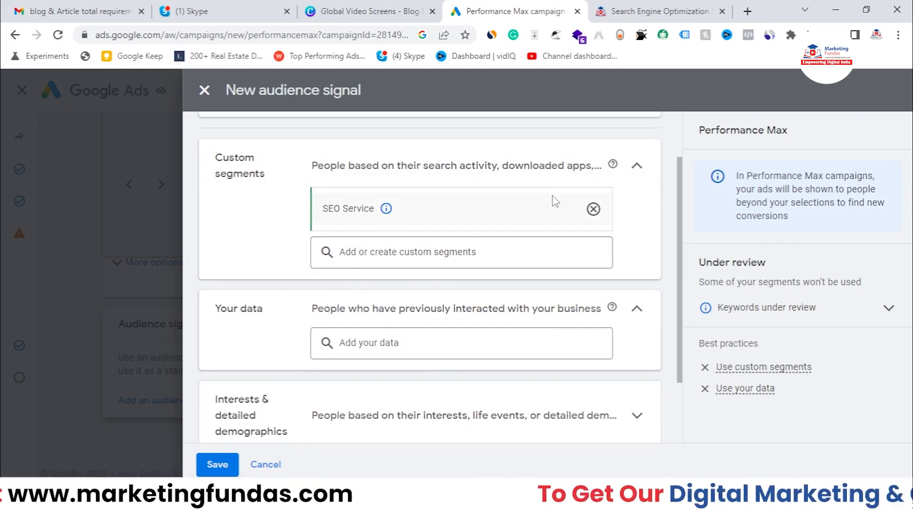
# Add the website visitors segment "Customer who have visited my website" as your data for the audience signal.
pyautogui.scroll(-2, 313, 324)
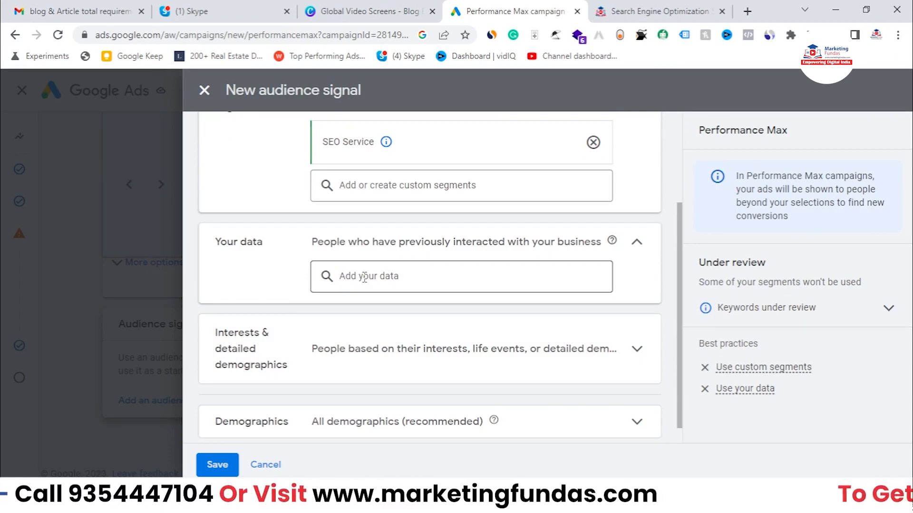
pyautogui.click(364, 277)
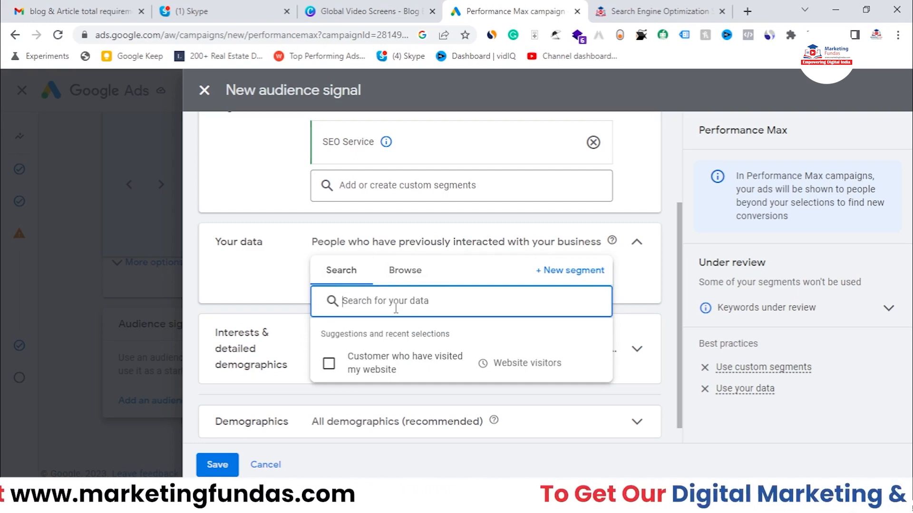
pyautogui.moveTo(366, 370)
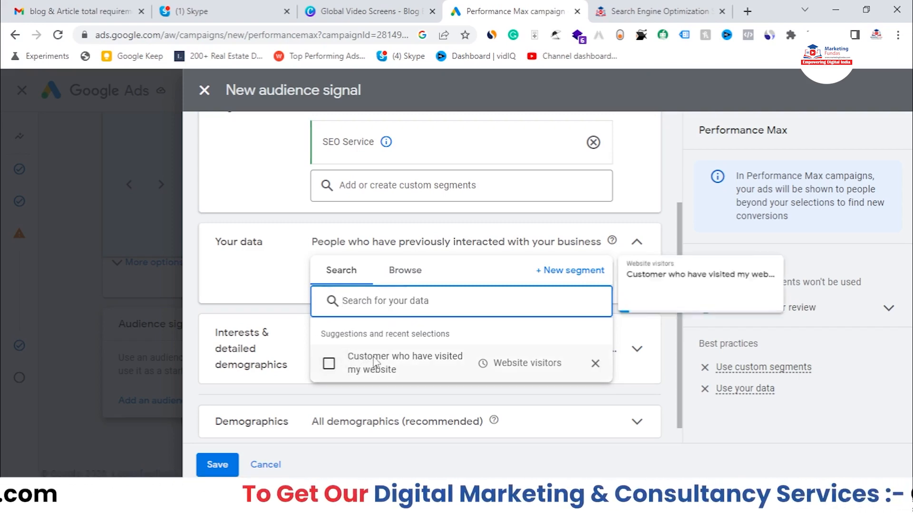
pyautogui.click(329, 364)
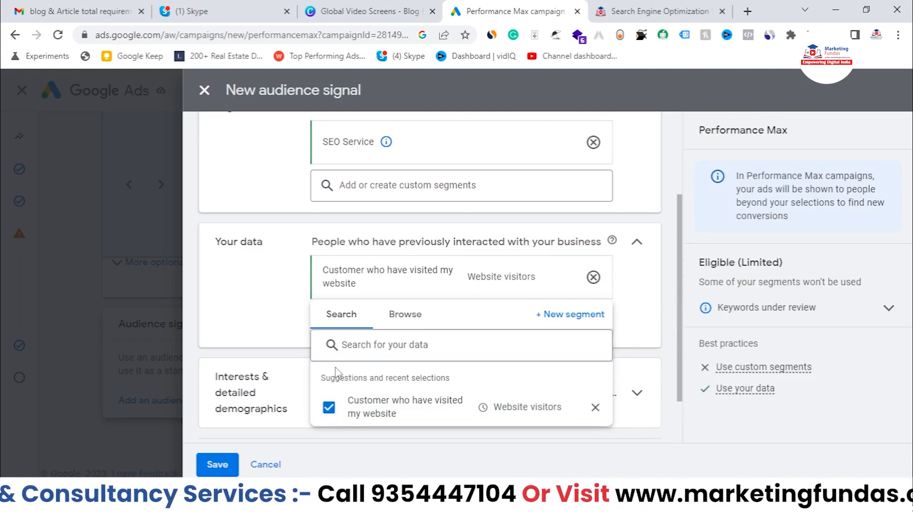
pyautogui.click(273, 320)
pyautogui.scroll(1, 324, 308)
pyautogui.scroll(2, 324, 308)
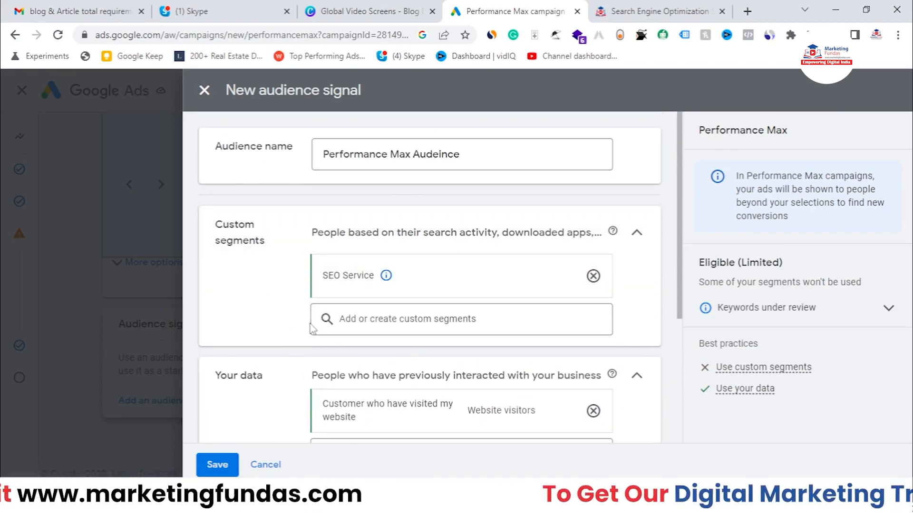
# Add the in-market segment "SEO & SEM Services" from the suggestions to the audience signal's interests and detailed demographics.
pyautogui.scroll(-3, 312, 328)
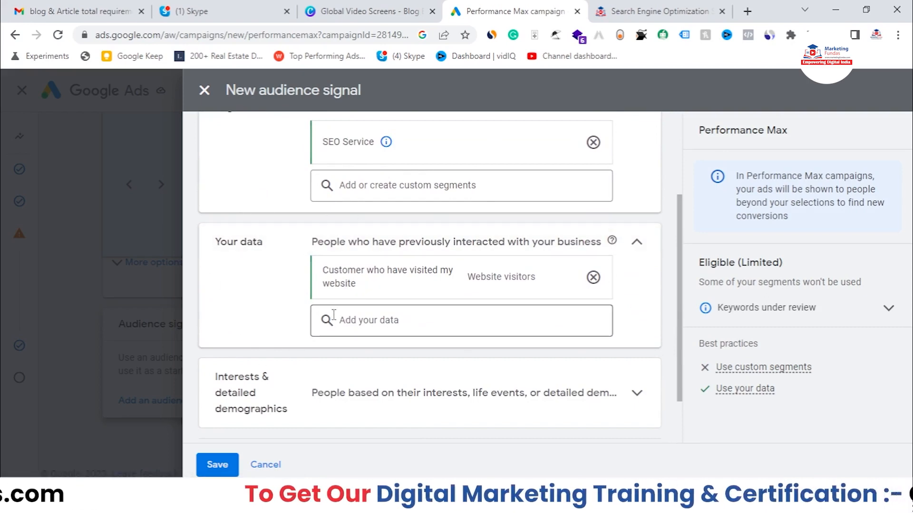
pyautogui.scroll(-2, 340, 342)
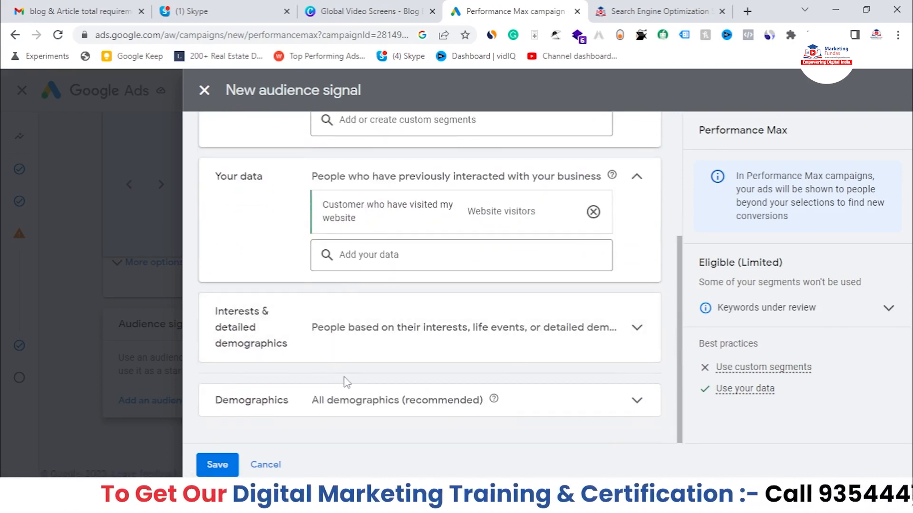
pyautogui.click(371, 351)
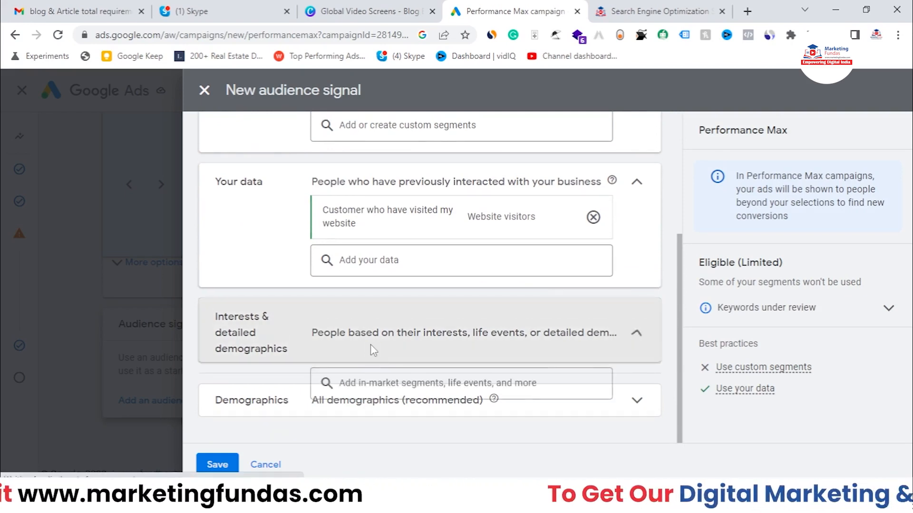
pyautogui.scroll(-1, 414, 342)
pyautogui.click(418, 336)
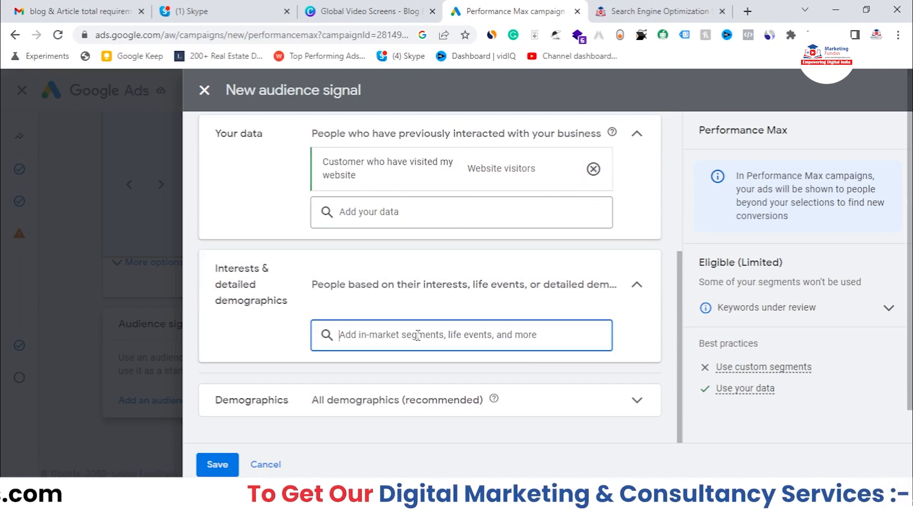
pyautogui.scroll(-2, 552, 316)
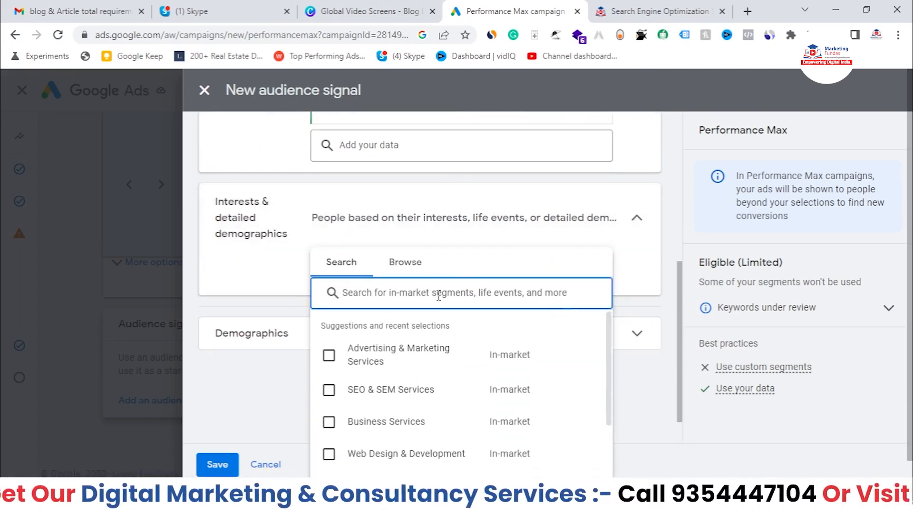
pyautogui.scroll(-1, 425, 356)
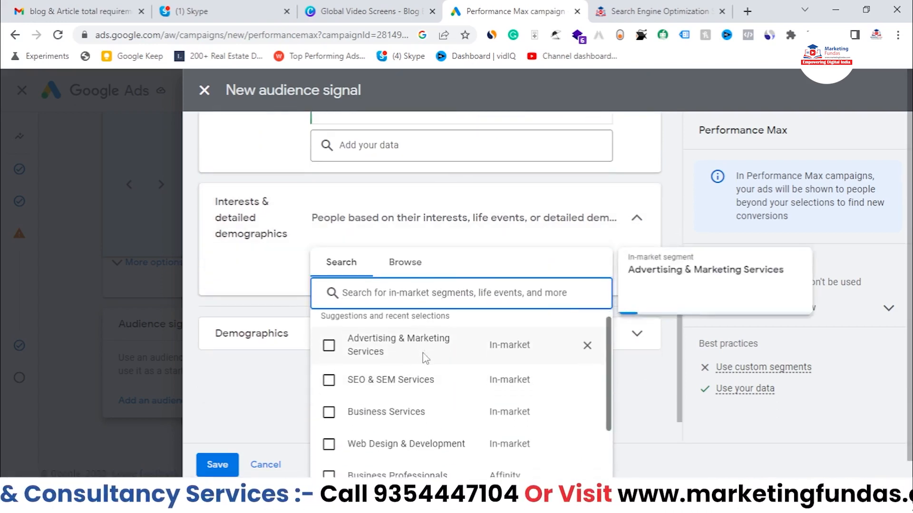
pyautogui.scroll(1, 425, 356)
pyautogui.click(443, 334)
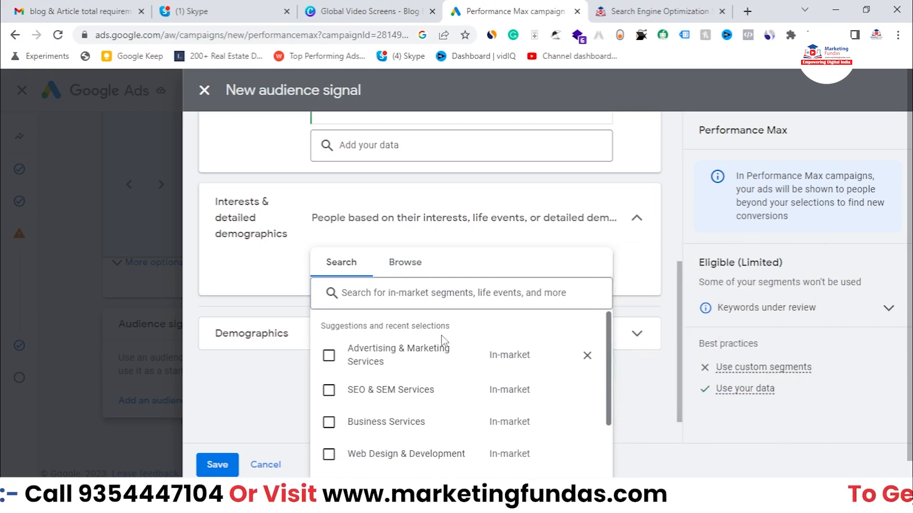
pyautogui.scroll(-1, 485, 352)
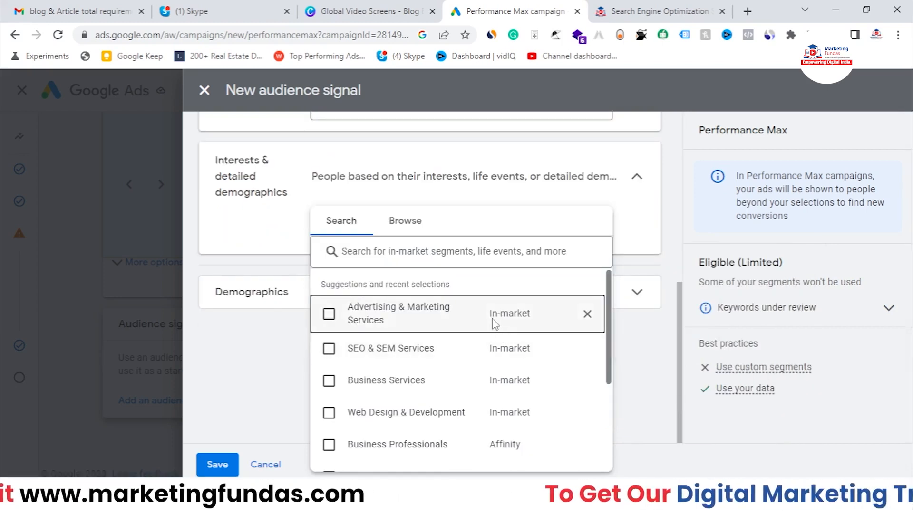
pyautogui.scroll(-3, 464, 404)
pyautogui.scroll(-1, 446, 336)
pyautogui.scroll(4, 466, 403)
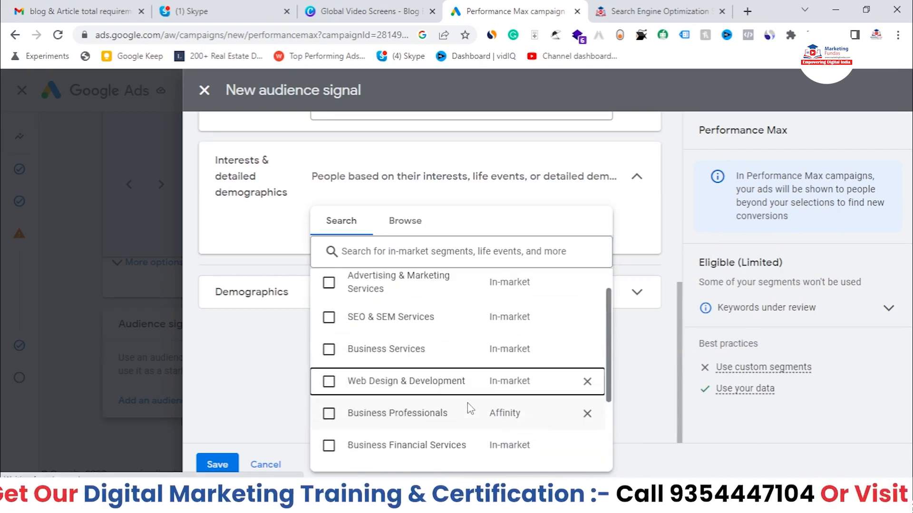
pyautogui.moveTo(456, 353)
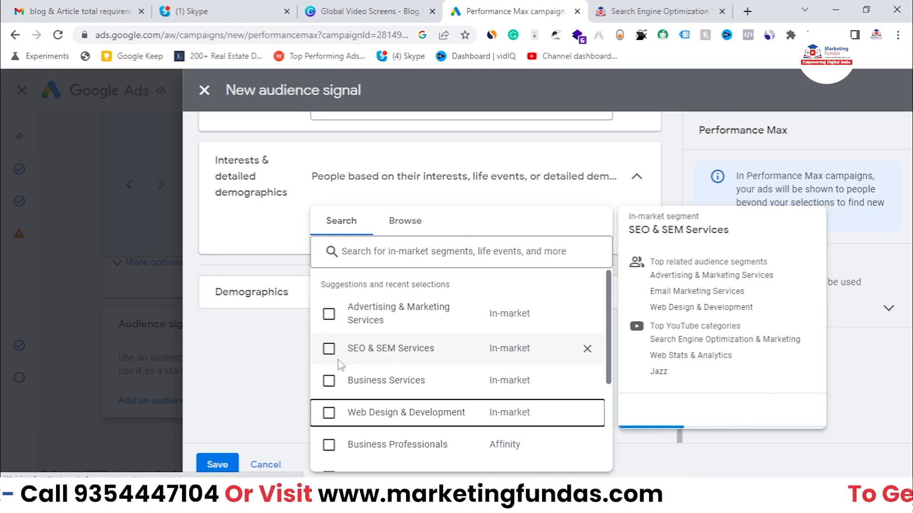
pyautogui.click(329, 350)
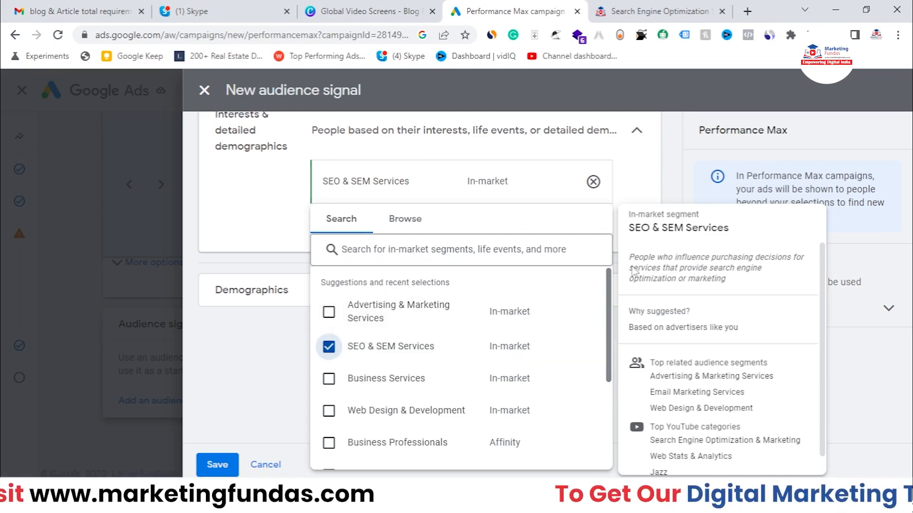
pyautogui.click(291, 224)
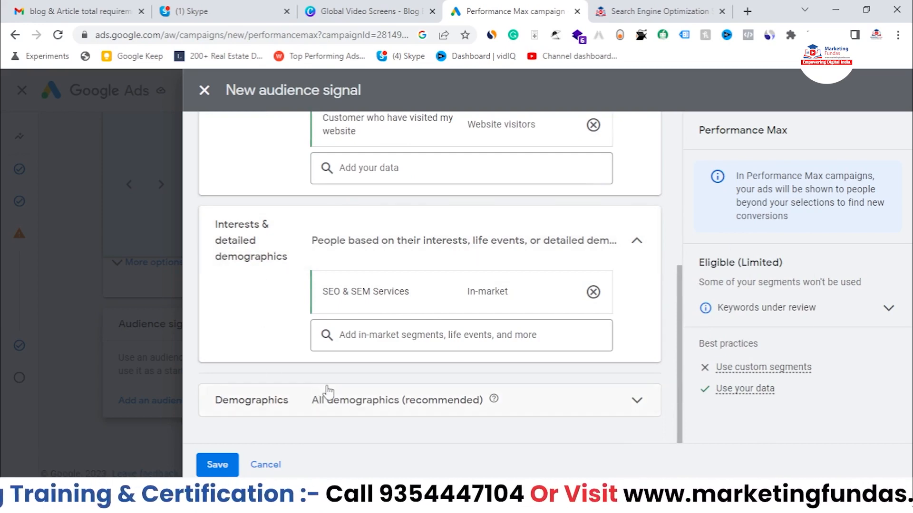
# Examine the audience signal's demographic options for gender, age, parental status and household income.
pyautogui.click(361, 401)
pyautogui.scroll(-3, 503, 388)
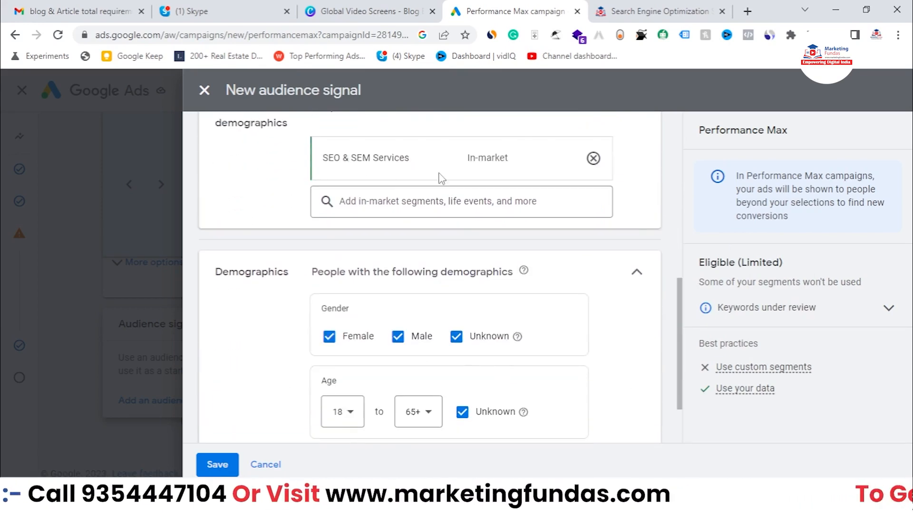
pyautogui.scroll(-2, 566, 373)
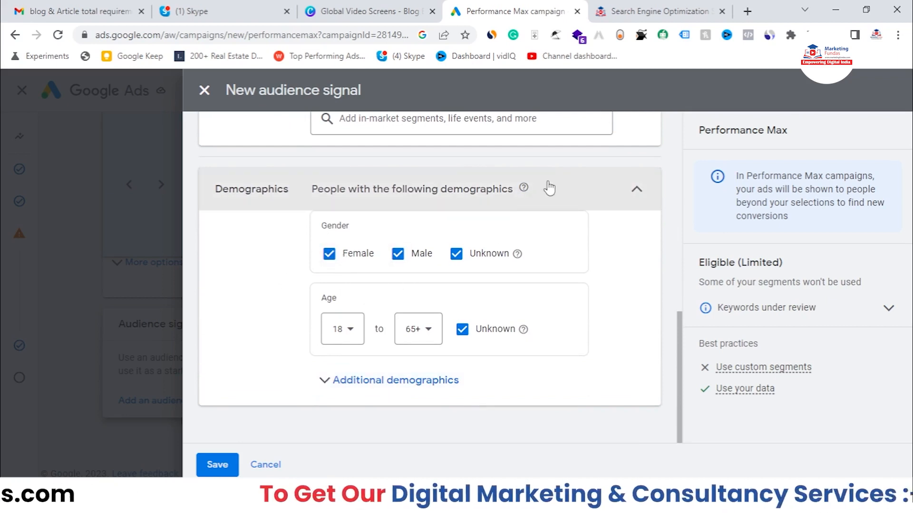
pyautogui.click(342, 341)
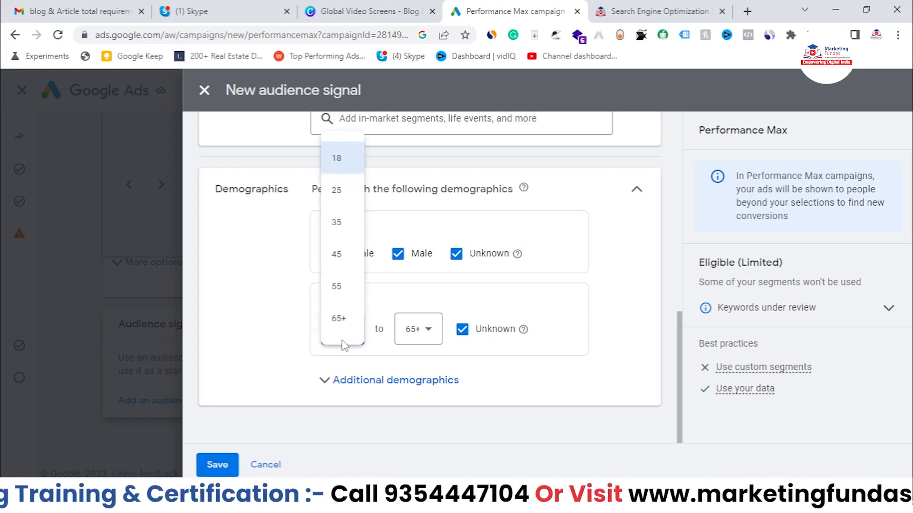
pyautogui.click(279, 343)
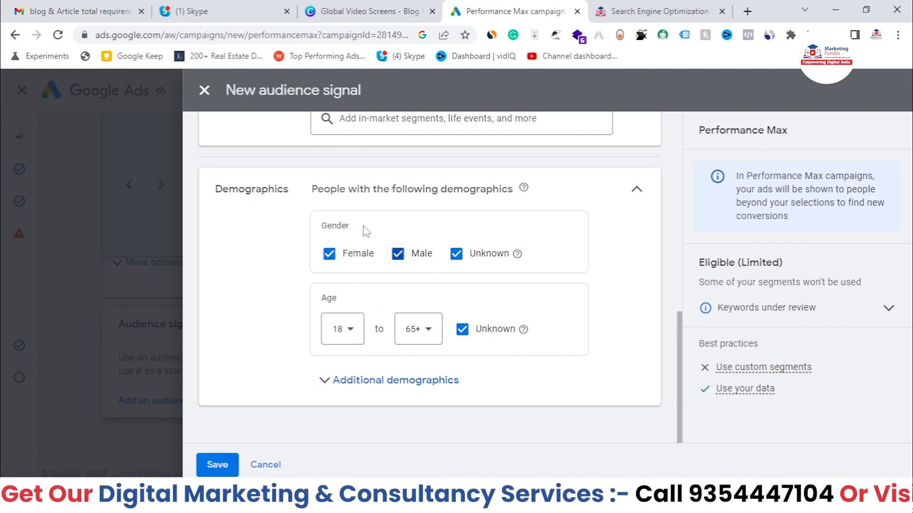
pyautogui.click(344, 387)
pyautogui.scroll(-3, 350, 333)
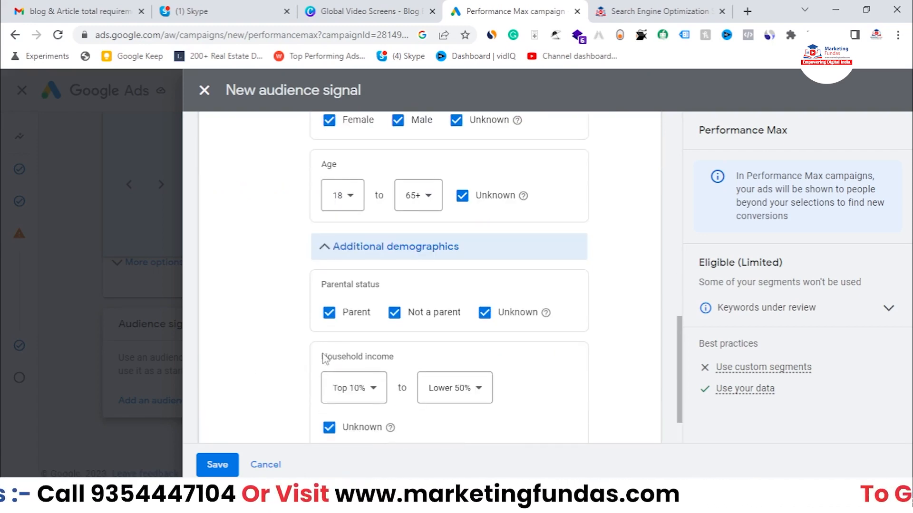
pyautogui.scroll(-1, 480, 363)
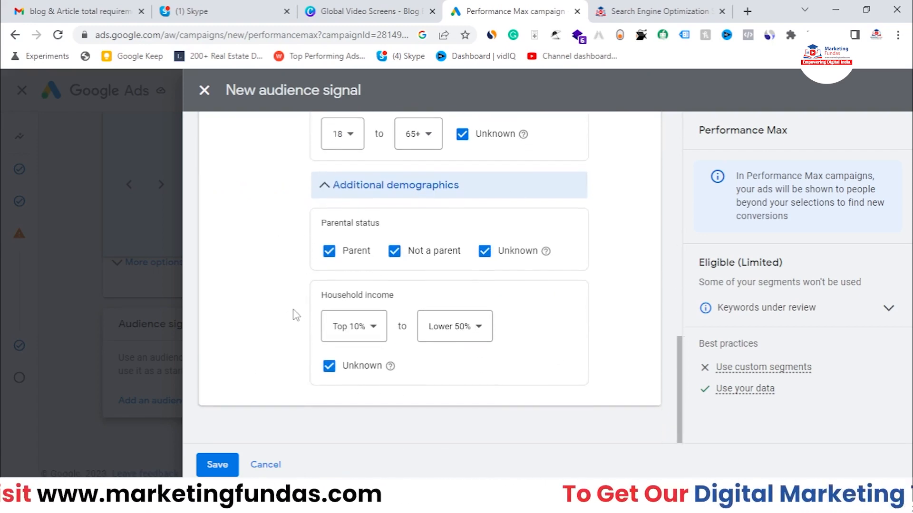
pyautogui.click(360, 190)
# Save the new audience signal, check its entry in the asset group and continue to the budget settings.
pyautogui.scroll(10, 412, 289)
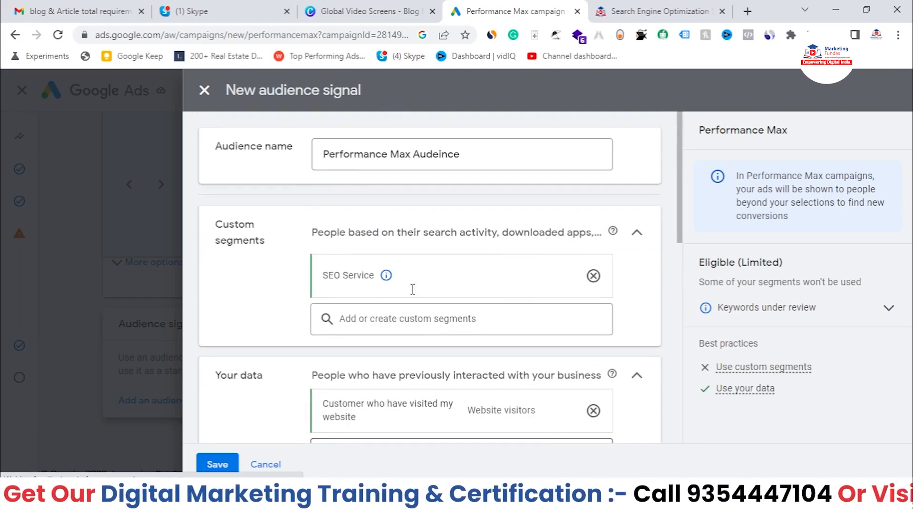
pyautogui.click(219, 467)
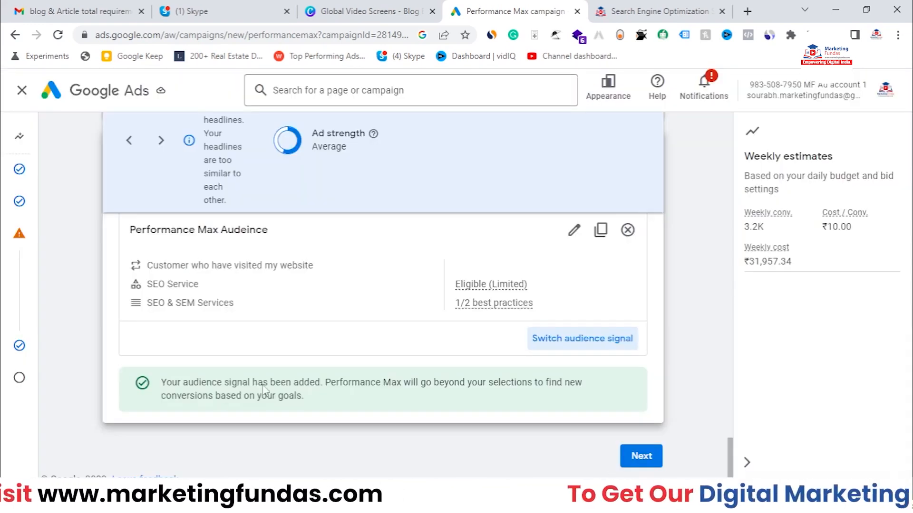
pyautogui.scroll(3, 264, 389)
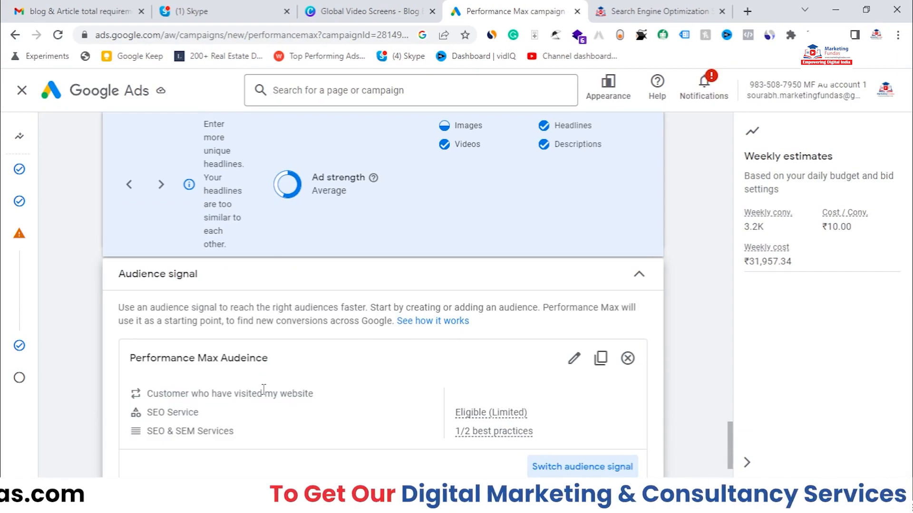
pyautogui.scroll(-2, 256, 409)
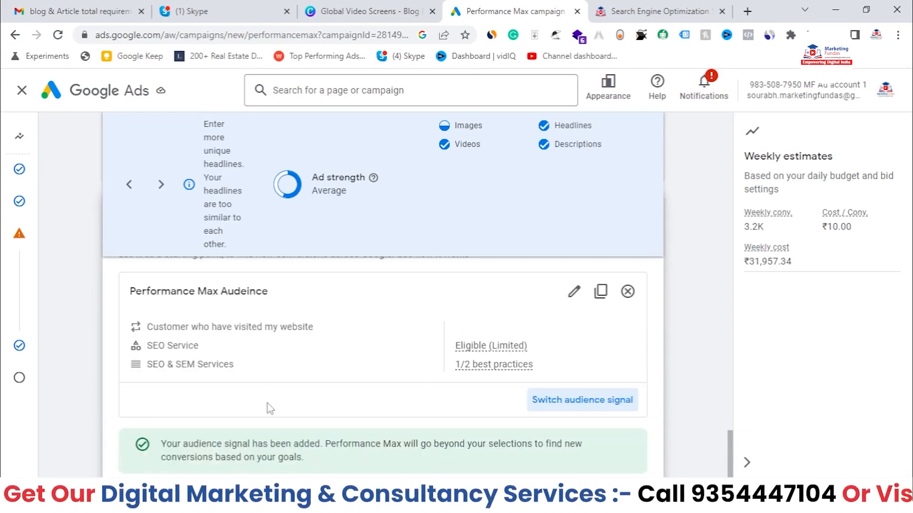
pyautogui.scroll(-2, 351, 435)
pyautogui.scroll(2, 351, 435)
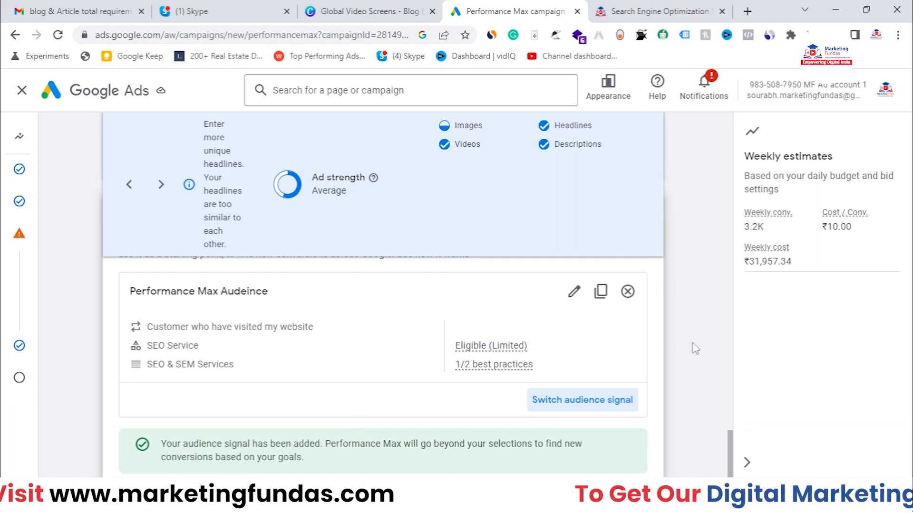
pyautogui.scroll(-2, 713, 342)
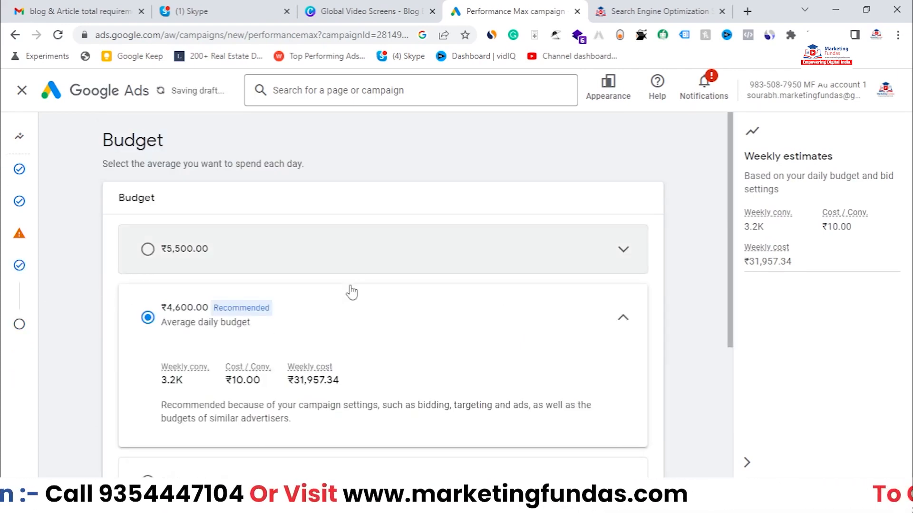
# Look through the suggested average daily budgets and select the ₹5,500.00 option.
pyautogui.scroll(-1, 351, 291)
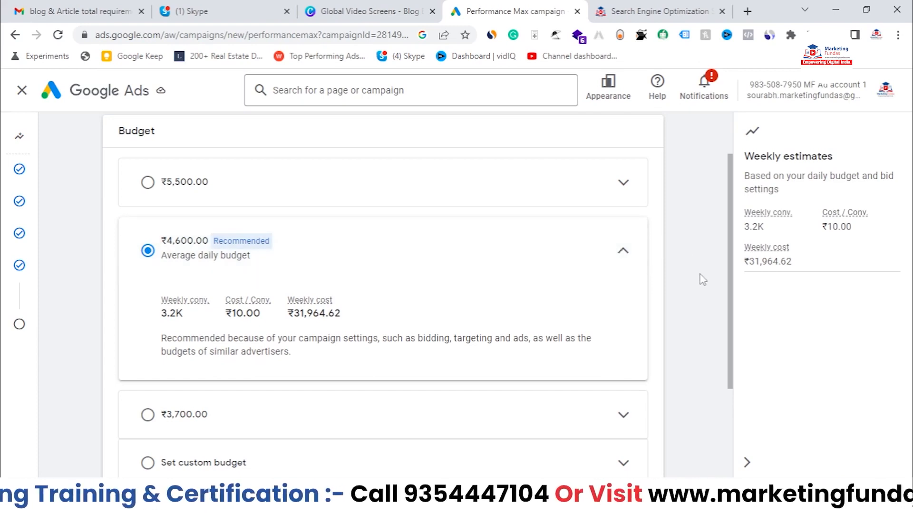
pyautogui.scroll(-3, 685, 277)
pyautogui.scroll(5, 685, 277)
pyautogui.click(144, 257)
pyautogui.scroll(-4, 156, 285)
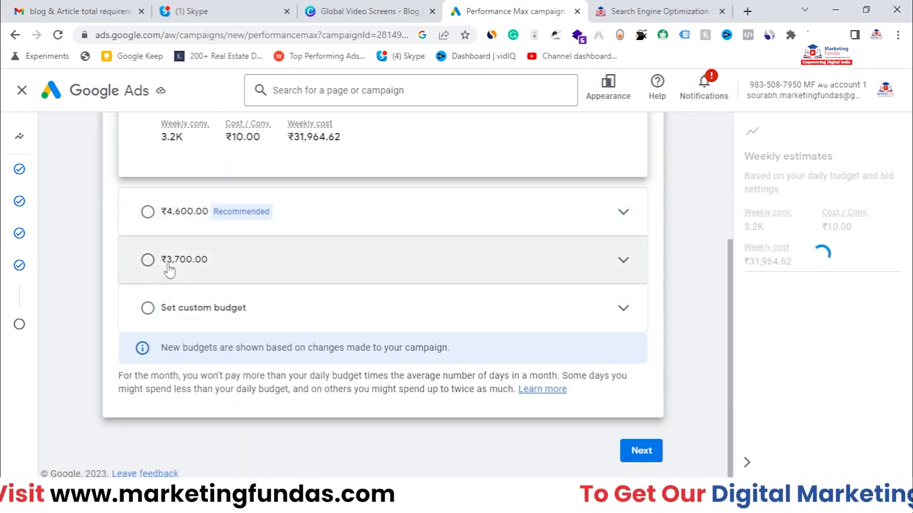
# Set a custom average daily budget of ₹16,000 for the campaign and continue to the summary.
pyautogui.click(167, 324)
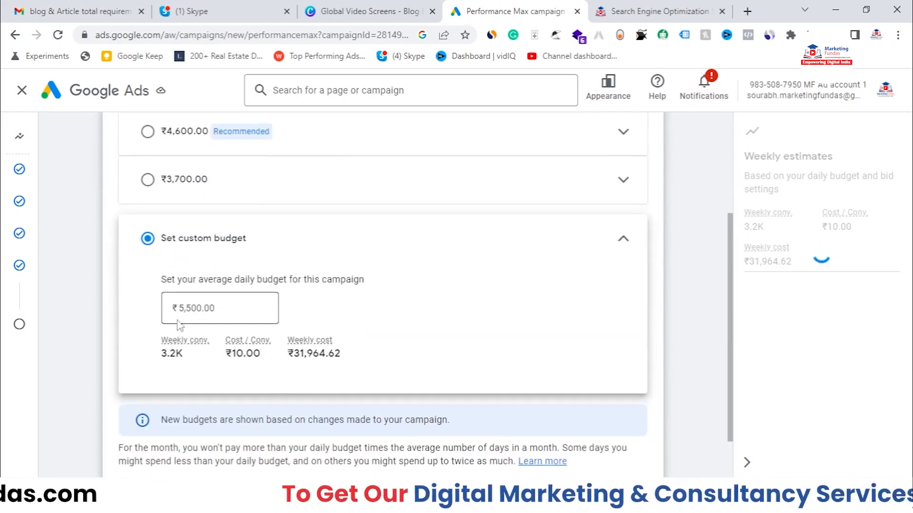
pyautogui.moveTo(251, 308); pyautogui.dragTo(107, 311)
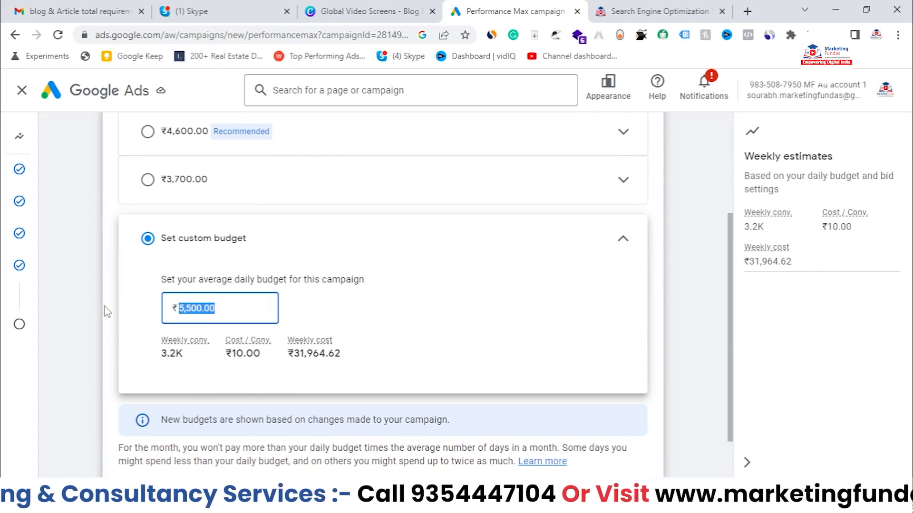
pyautogui.press('Right')
pyautogui.hotkey('ctrl', 'a')
pyautogui.write('16000')
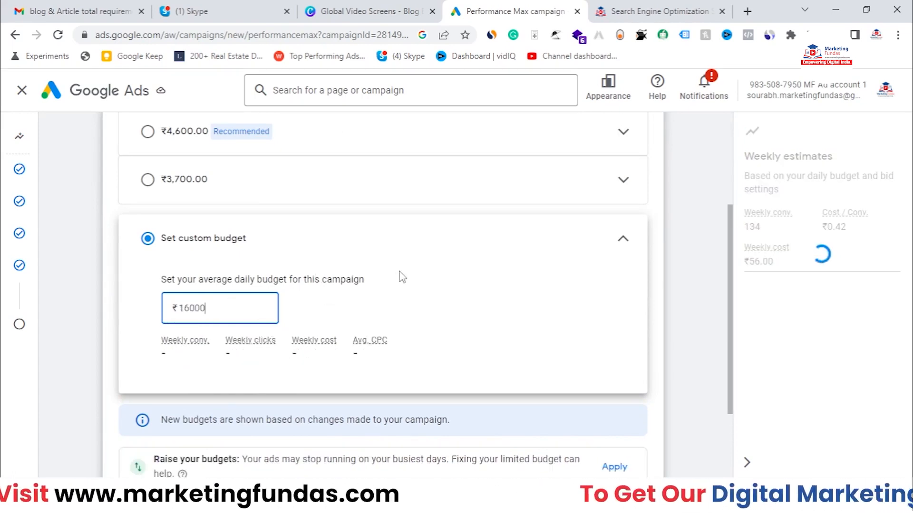
pyautogui.click(677, 283)
pyautogui.scroll(-2, 496, 298)
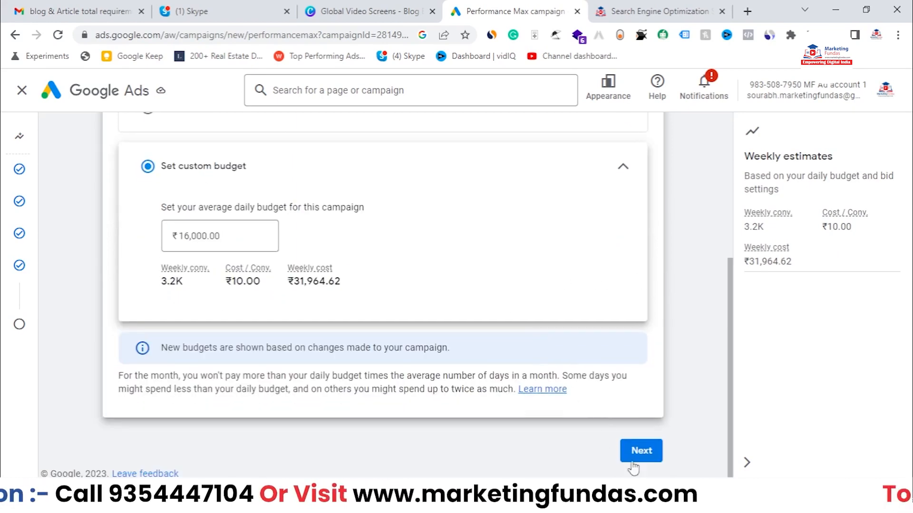
pyautogui.click(649, 454)
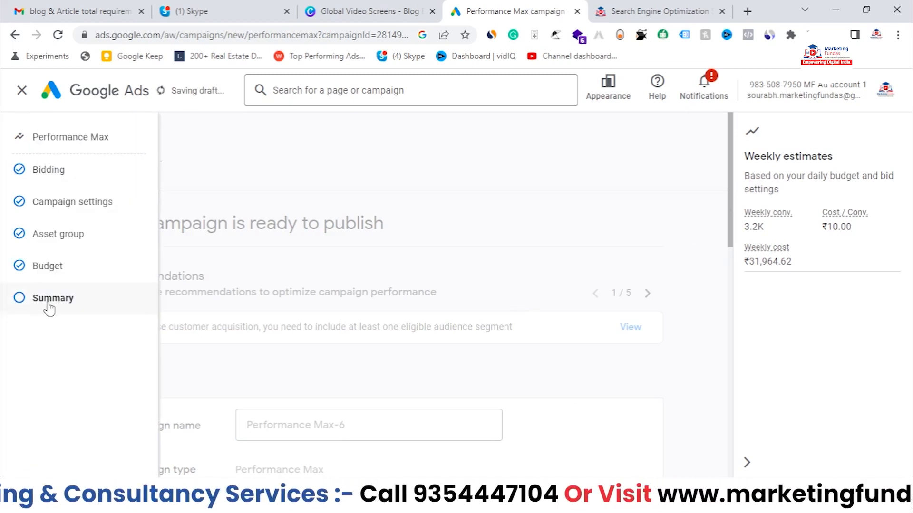
# Review the campaign summary, including recommendations, bidding, campaign settings, asset group and budget.
pyautogui.scroll(-2, 716, 233)
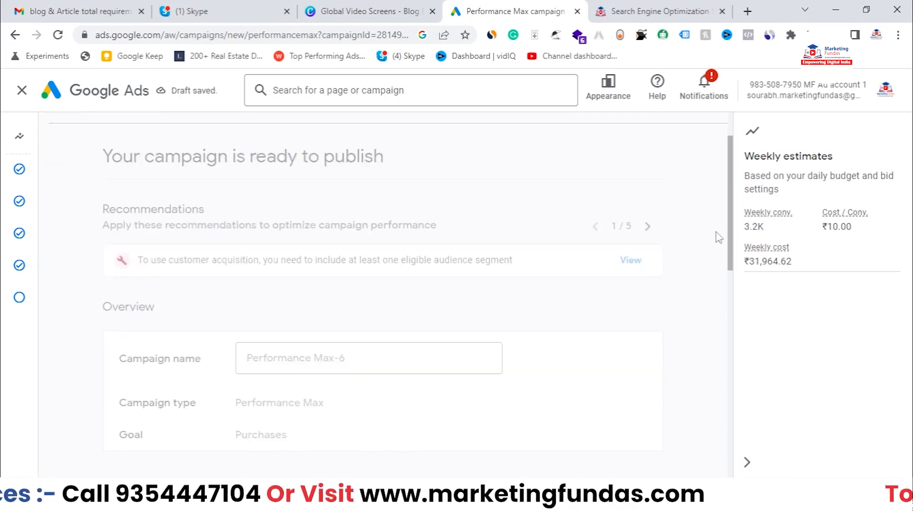
pyautogui.scroll(2, 683, 257)
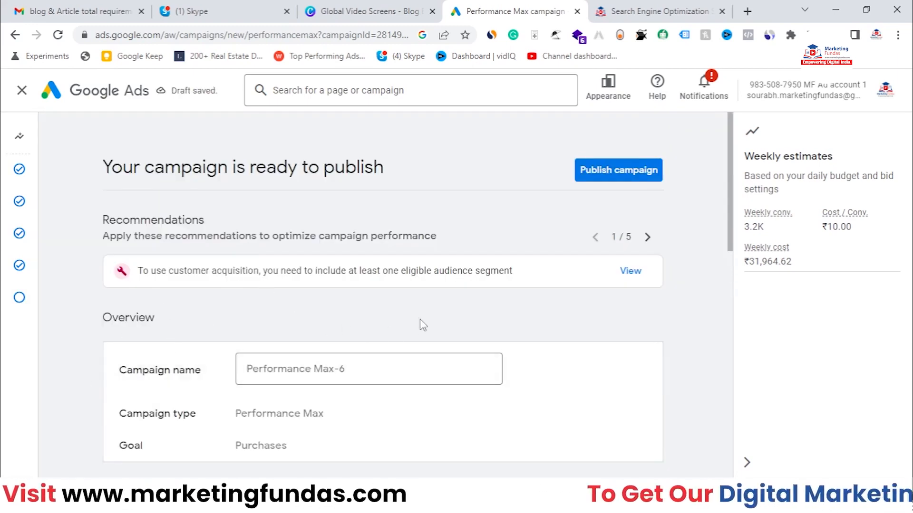
pyautogui.scroll(-6, 487, 346)
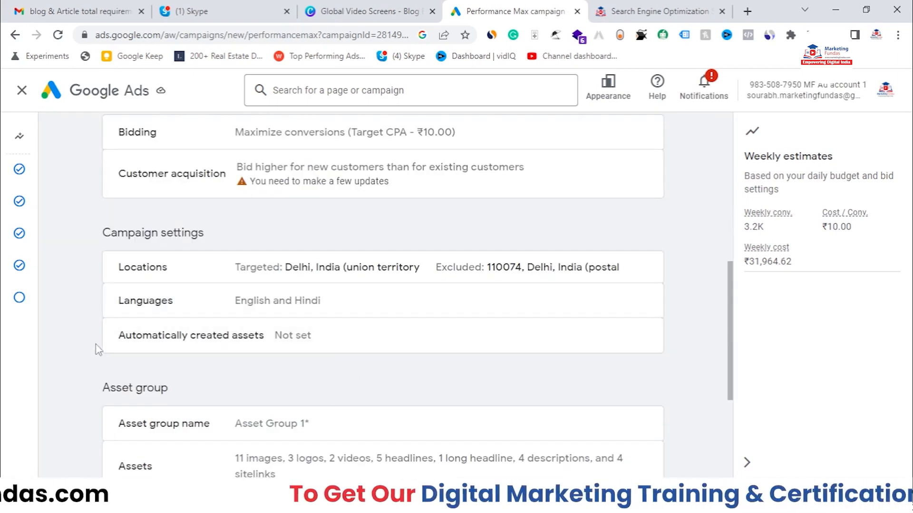
pyautogui.scroll(-4, 400, 328)
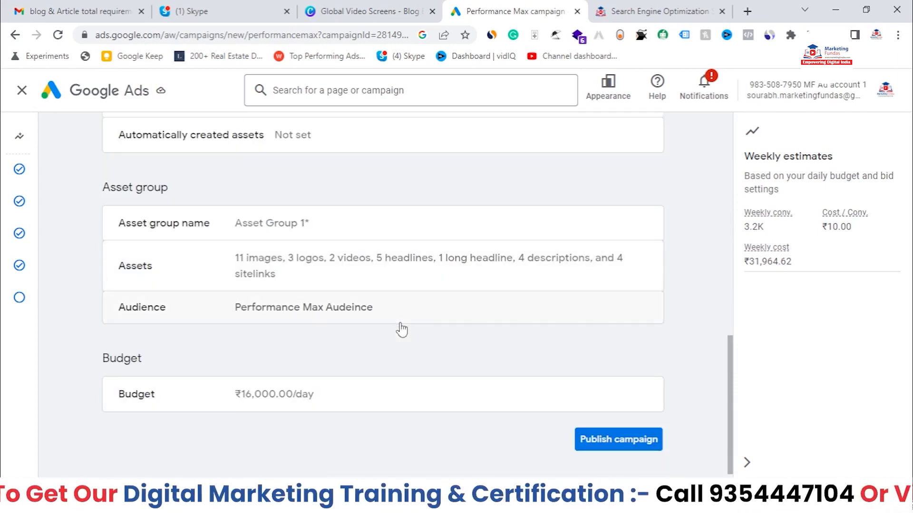
# Recheck the ready-to-publish summary once more, from the campaign overview and bidding down to the asset group and daily budget.
pyautogui.scroll(12, 402, 330)
pyautogui.scroll(2, 404, 328)
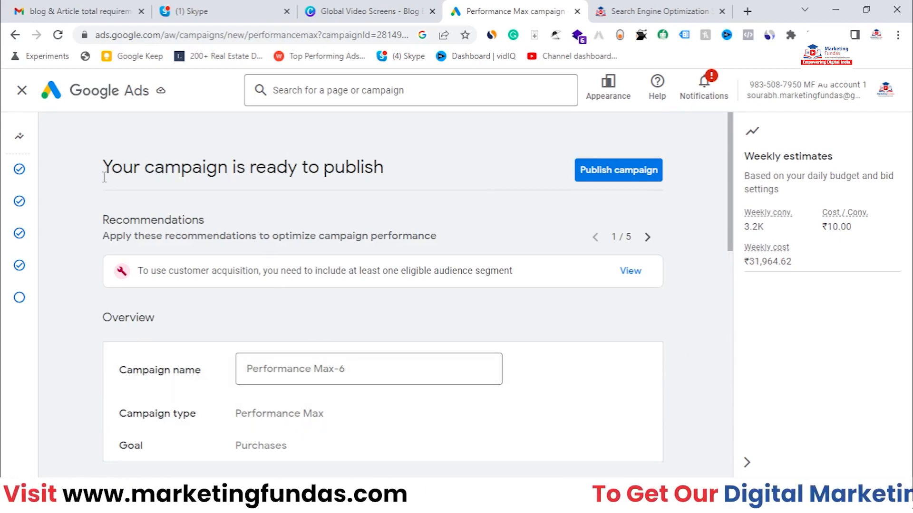
pyautogui.moveTo(105, 178); pyautogui.dragTo(390, 159)
pyautogui.scroll(-10, 525, 285)
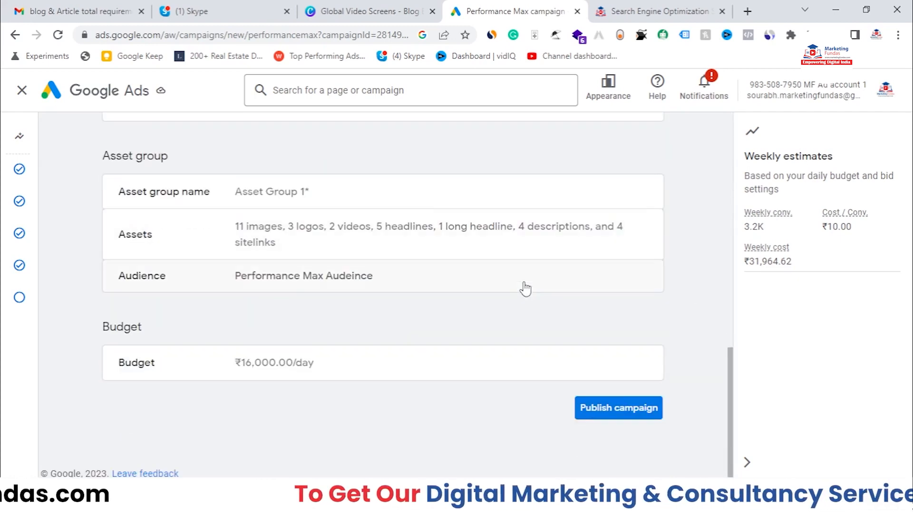
pyautogui.scroll(10, 524, 285)
pyautogui.scroll(-4, 525, 285)
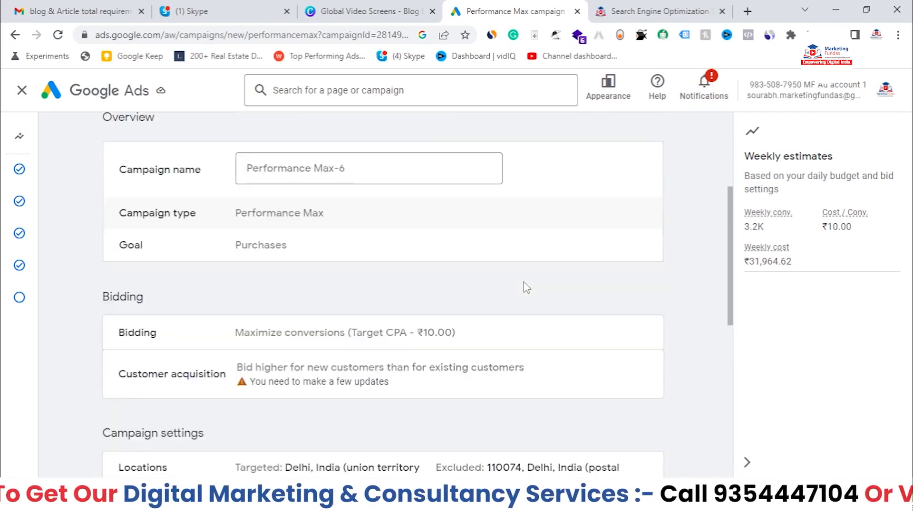
pyautogui.scroll(-3, 523, 282)
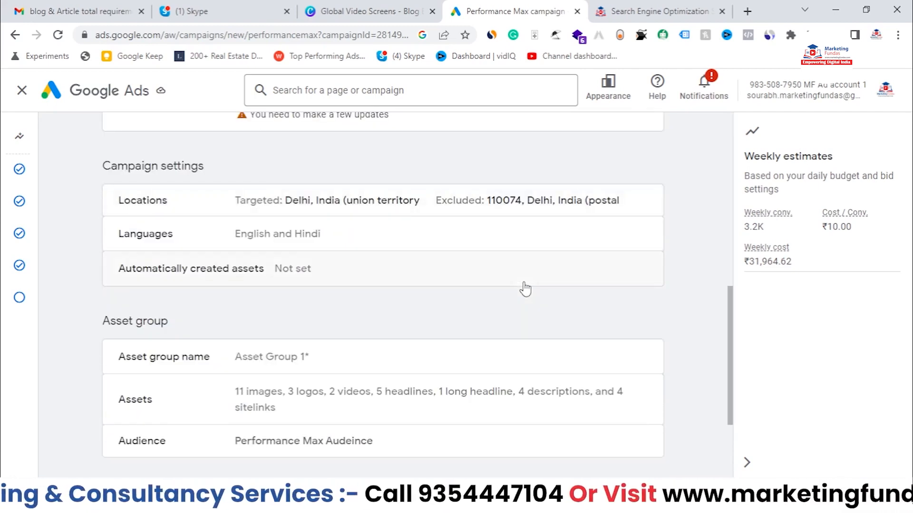
pyautogui.scroll(7, 524, 285)
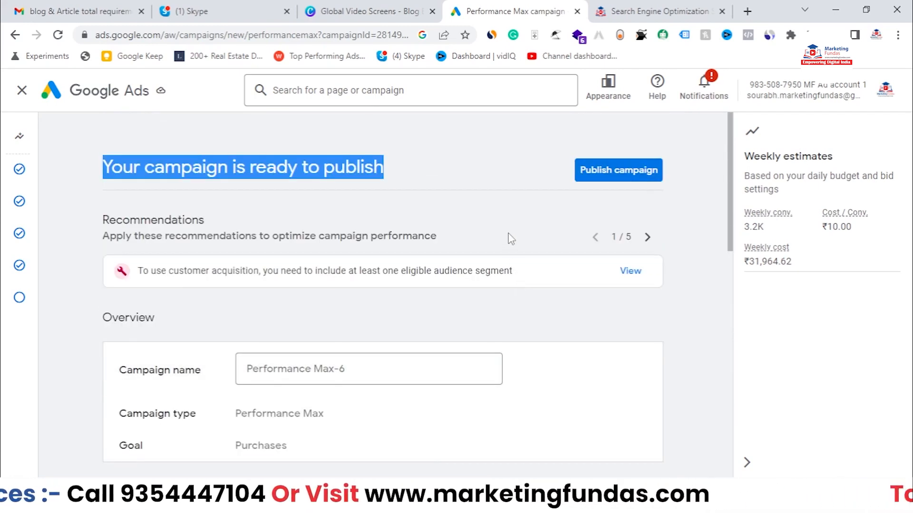
# Publish the Performance Max-6 campaign from its finished summary.
pyautogui.click(481, 171)
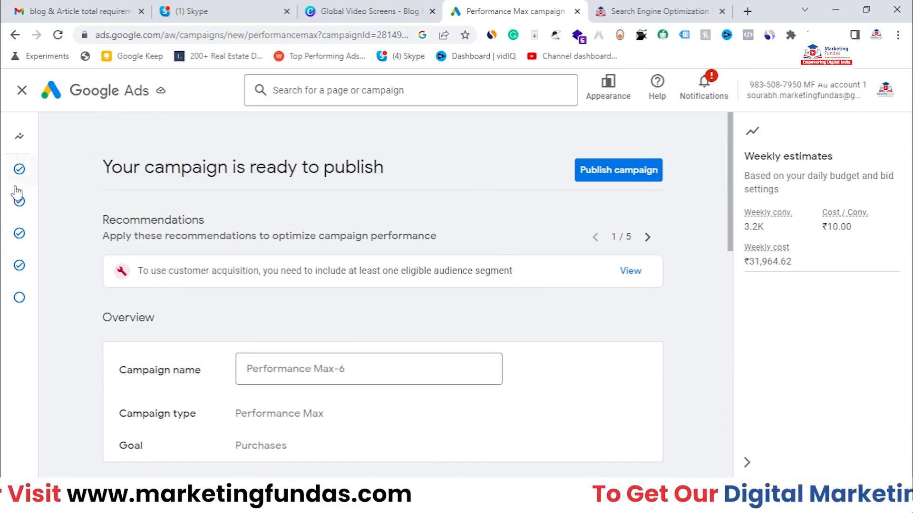
pyautogui.moveTo(45, 240)
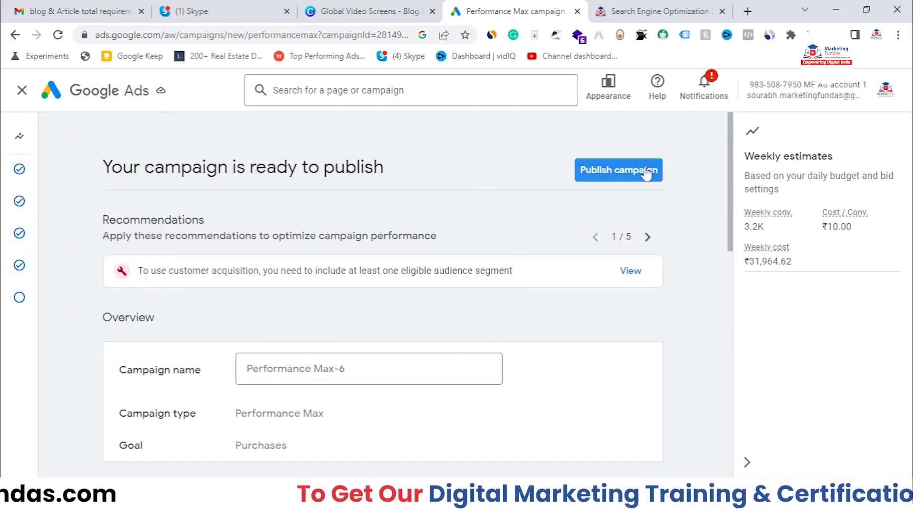
pyautogui.click(646, 171)
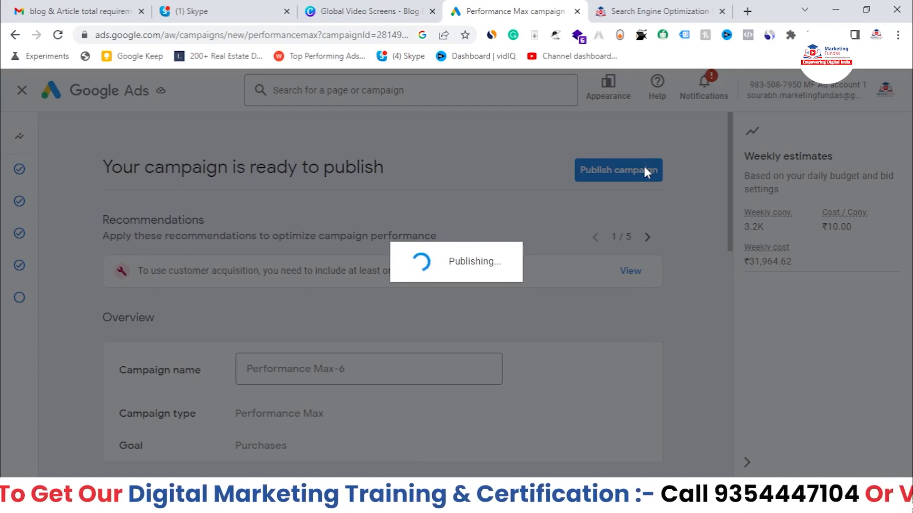